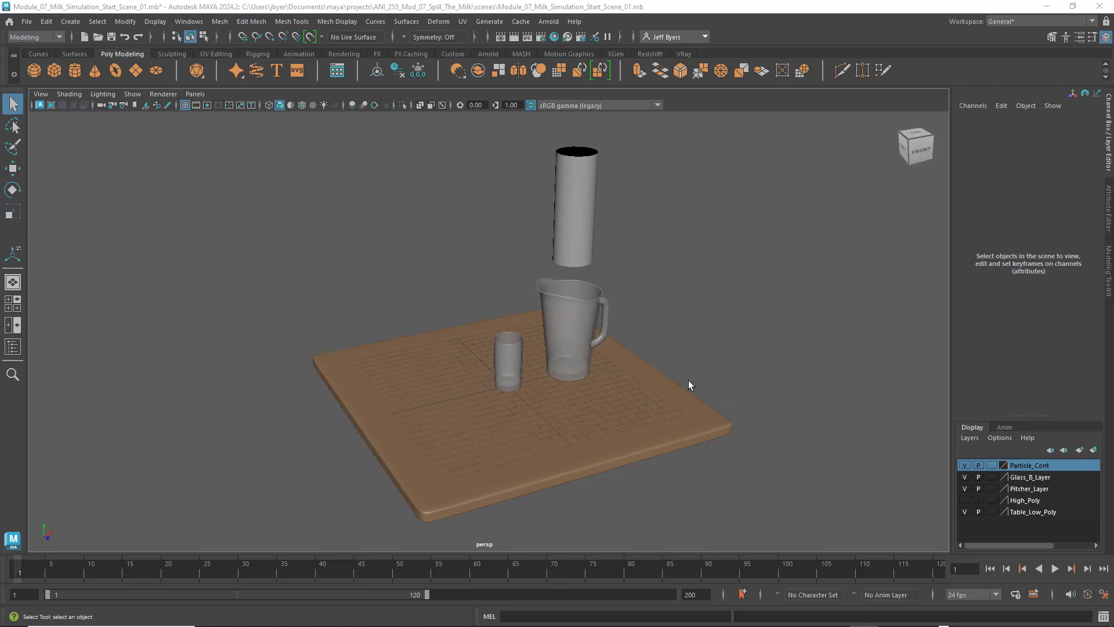
- Select the particle container, pitcher, glass and table in turn to examine the objects in the starting scene
{"action": "left_click", "coordinate": [580, 167]}
{"action": "left_click", "coordinate": [430, 201]}
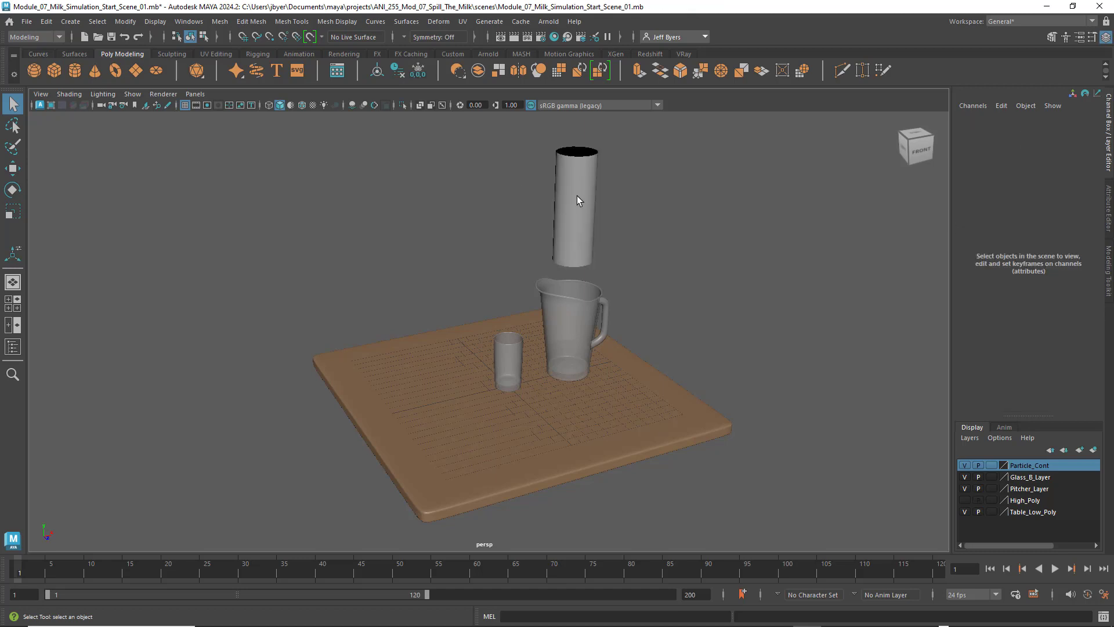
{"action": "left_click", "coordinate": [576, 196]}
{"action": "left_click", "coordinate": [491, 196]}
{"action": "left_click", "coordinate": [561, 309]}
{"action": "left_click", "coordinate": [577, 227]}
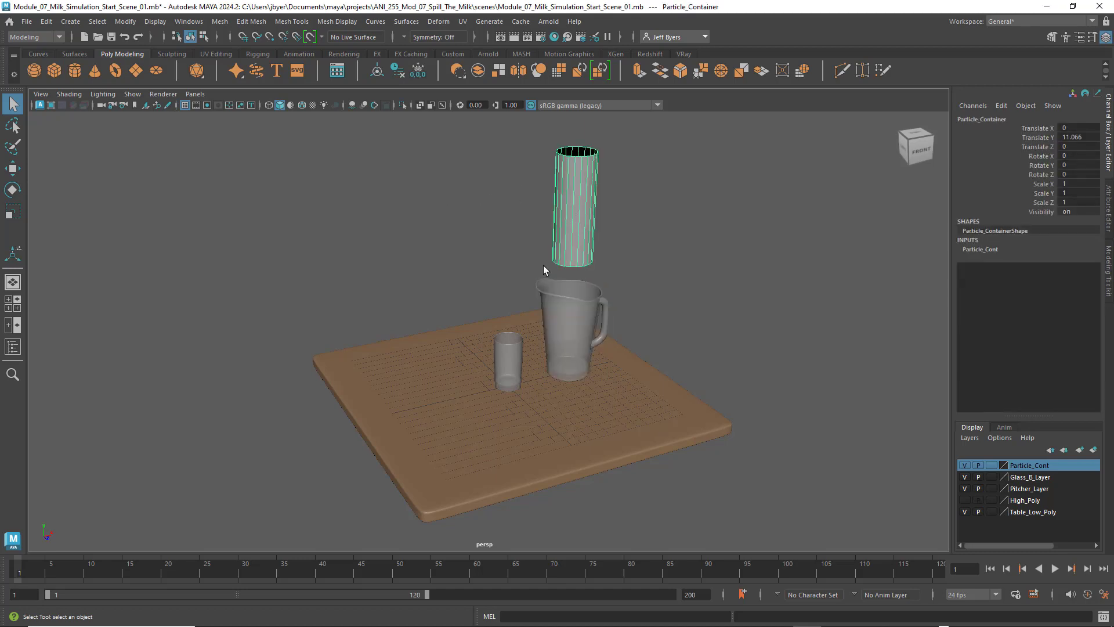
{"action": "left_click", "coordinate": [510, 348]}
{"action": "left_click", "coordinate": [563, 402]}
{"action": "left_click", "coordinate": [581, 213]}
{"action": "left_click_drag", "start_coordinate": [747, 420], "coordinate": [753, 375], "text": "alt"}
{"action": "left_click", "coordinate": [716, 418]}
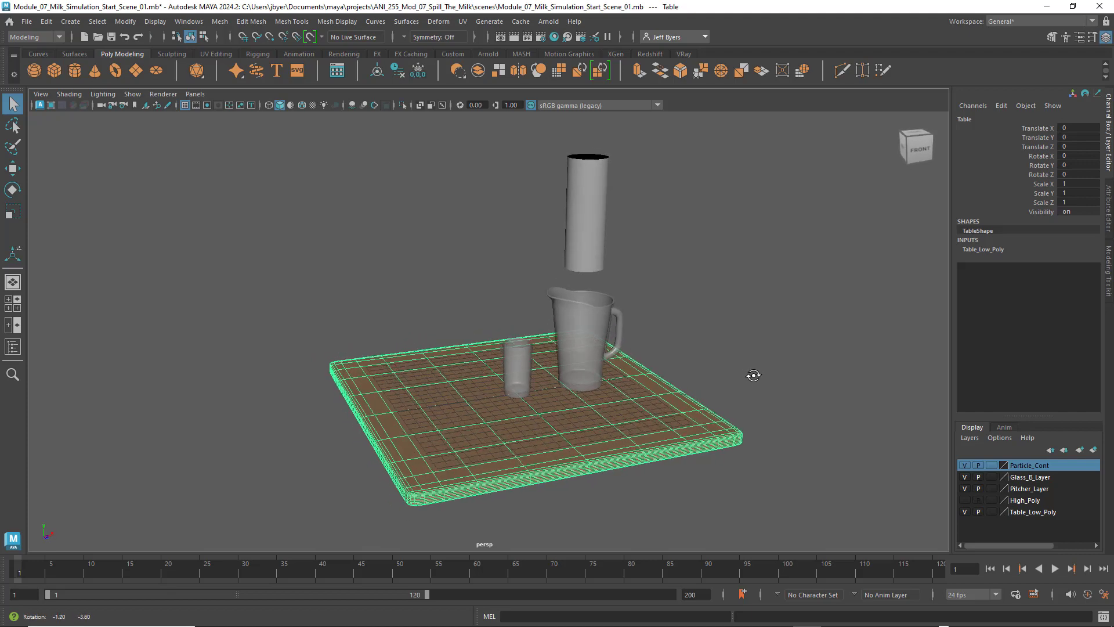
{"action": "middle_click_drag", "start_coordinate": [753, 375], "coordinate": [736, 364], "text": "alt"}
{"action": "left_click_drag", "start_coordinate": [735, 364], "coordinate": [739, 374], "text": "alt"}
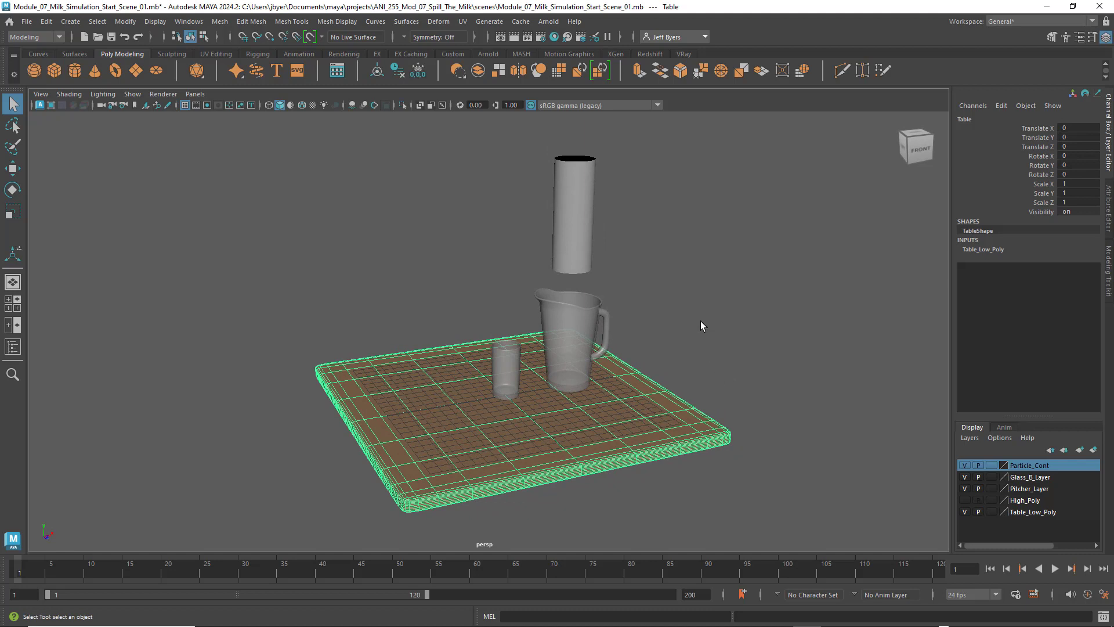
{"action": "left_click", "coordinate": [758, 346]}
{"action": "left_click", "coordinate": [633, 451]}
{"action": "left_click", "coordinate": [723, 378]}
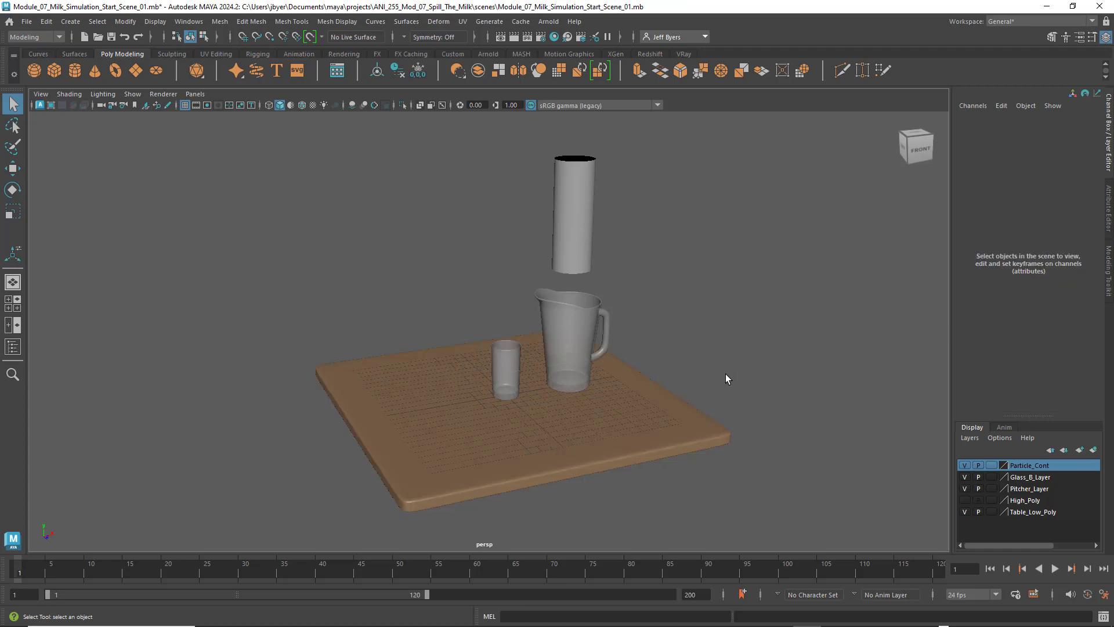
- Hide the Table_Low_Poly layer so that only the glass, pitcher and particle container are displayed
{"action": "mouse_move", "coordinate": [725, 378]}
{"action": "left_mouse_down", "text": "alt"}
{"action": "mouse_move", "coordinate": [709, 408]}
{"action": "mouse_move", "coordinate": [689, 399]}
{"action": "mouse_move", "coordinate": [744, 411]}
{"action": "mouse_move", "coordinate": [720, 383]}
{"action": "left_mouse_up", "text": "alt"}
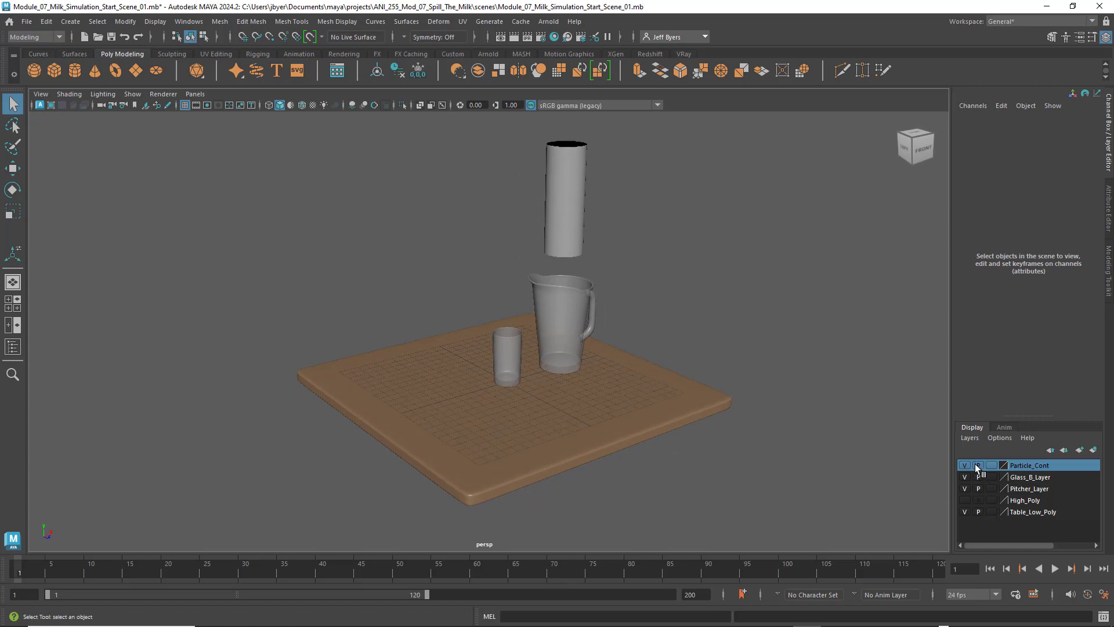
{"action": "left_click", "coordinate": [964, 511]}
{"action": "scroll", "coordinate": [618, 415], "scroll_direction": "up", "scroll_amount": 2}
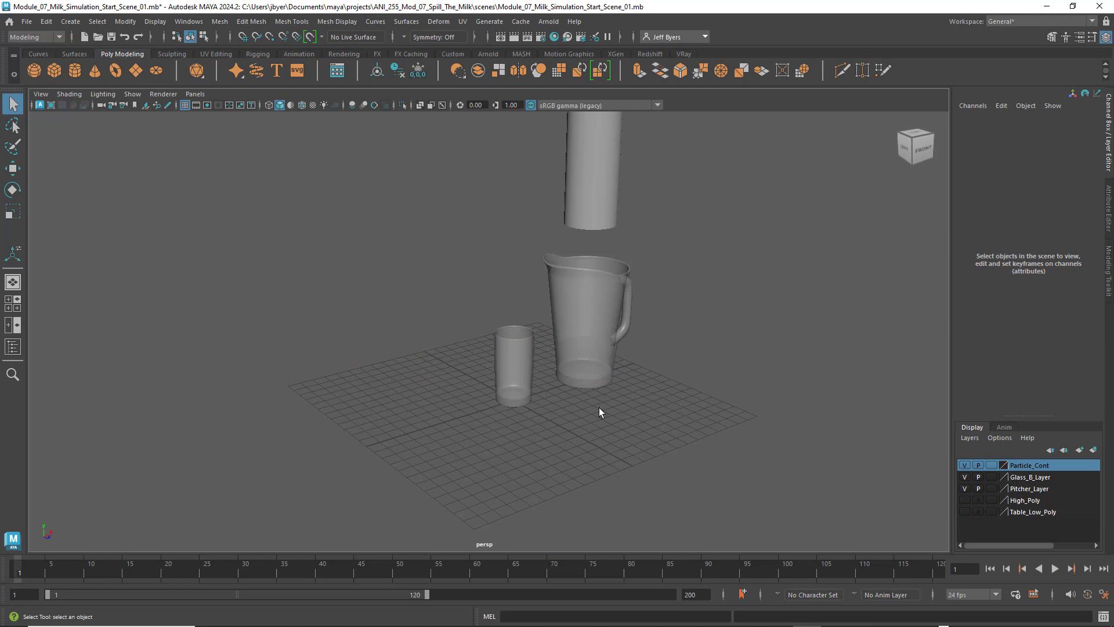
{"action": "left_click_drag", "start_coordinate": [639, 413], "coordinate": [628, 410], "text": "alt"}
{"action": "middle_click_drag", "start_coordinate": [622, 385], "coordinate": [606, 420], "text": "alt"}
{"action": "left_click_drag", "start_coordinate": [621, 424], "coordinate": [695, 451], "text": "alt"}
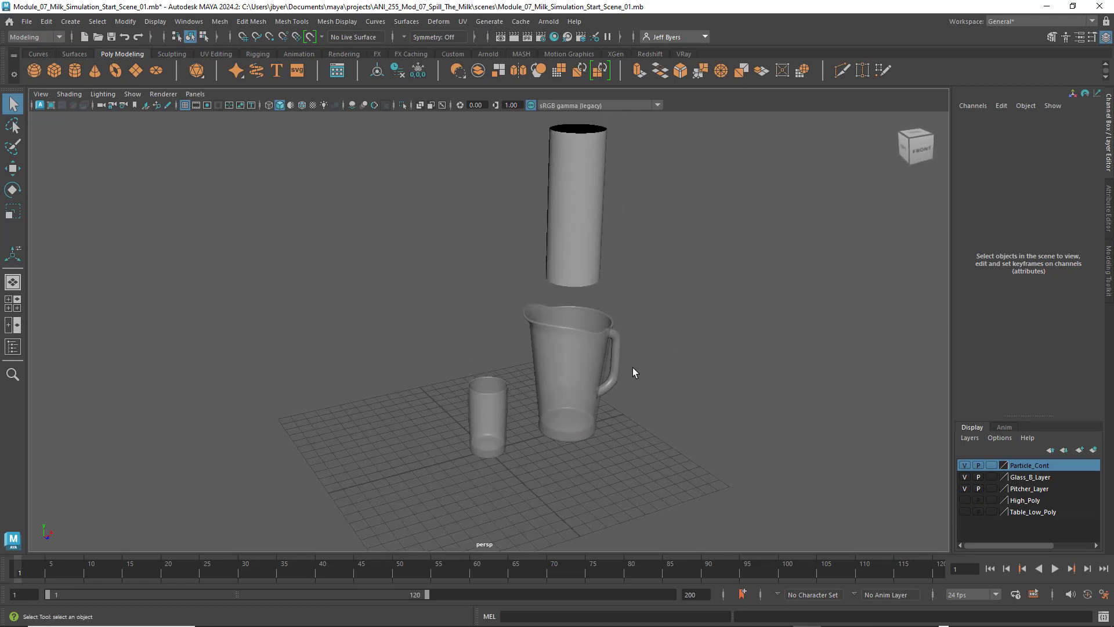
- Check the working units and the Time Slider playback settings in the preferences, and save the preferences
{"action": "left_click", "coordinate": [190, 22]}
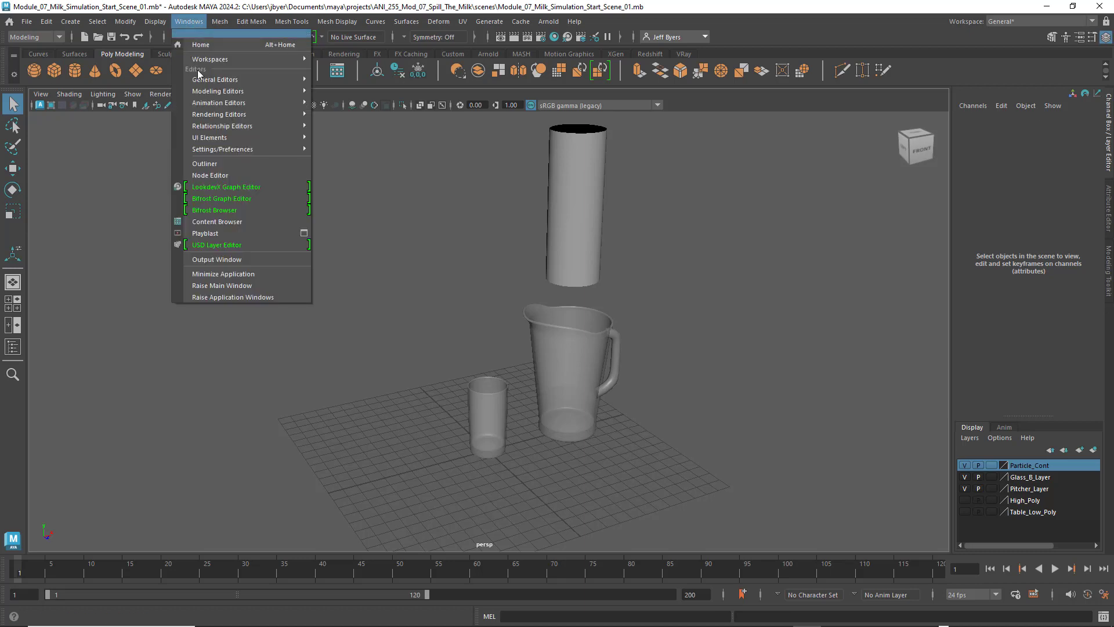
{"action": "mouse_move", "coordinate": [215, 150]}
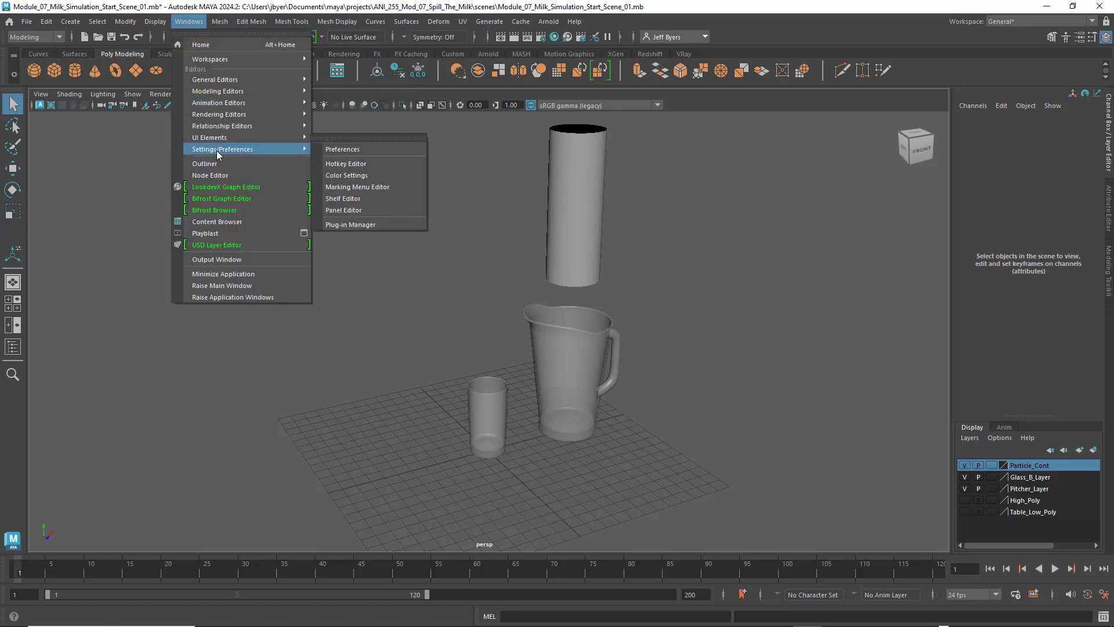
{"action": "left_click", "coordinate": [346, 149]}
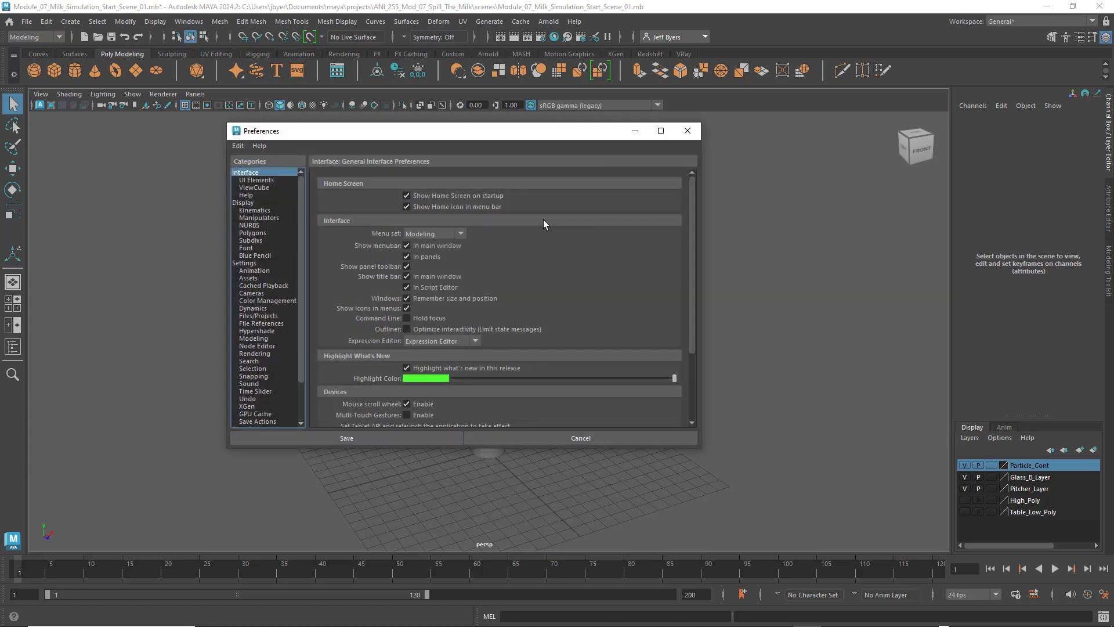
{"action": "left_click", "coordinate": [259, 263]}
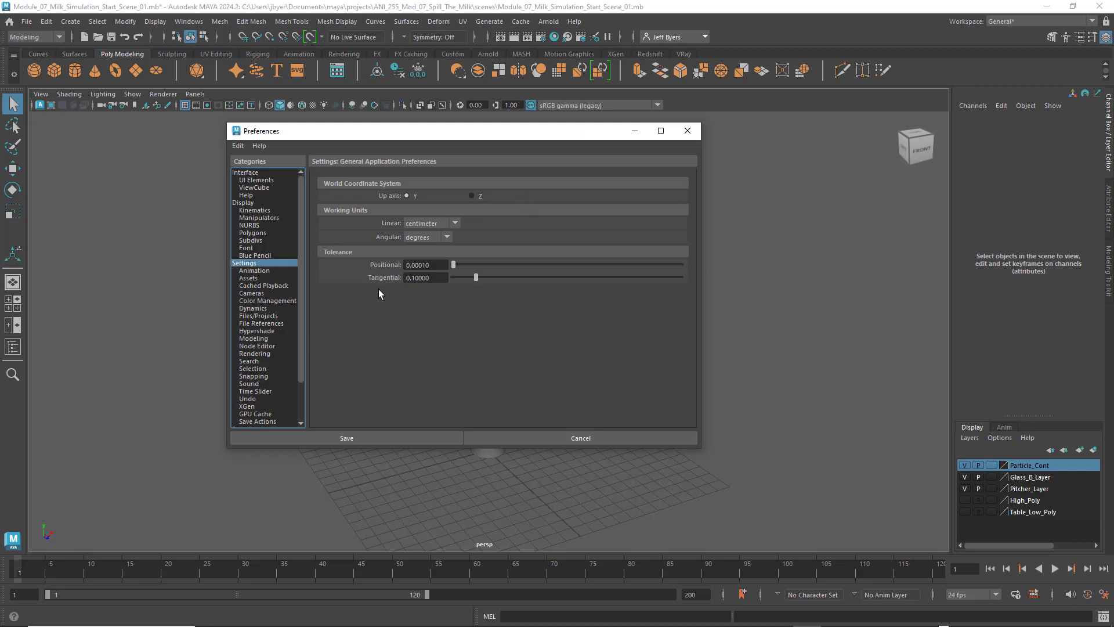
{"action": "left_click", "coordinate": [263, 392]}
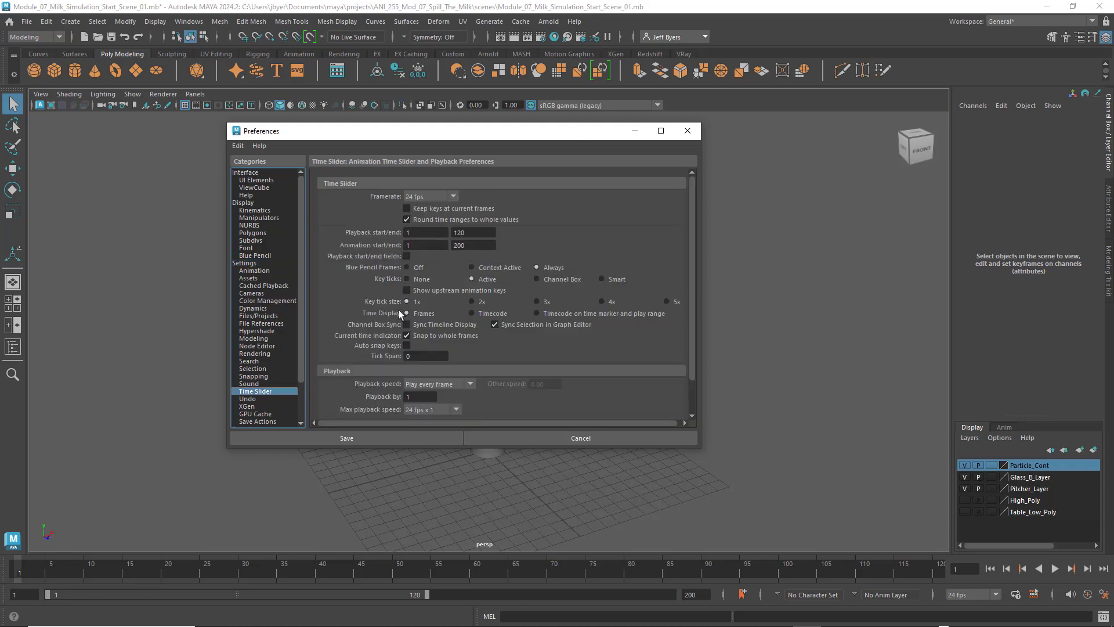
{"action": "scroll", "coordinate": [502, 381], "scroll_direction": "down", "scroll_amount": 2}
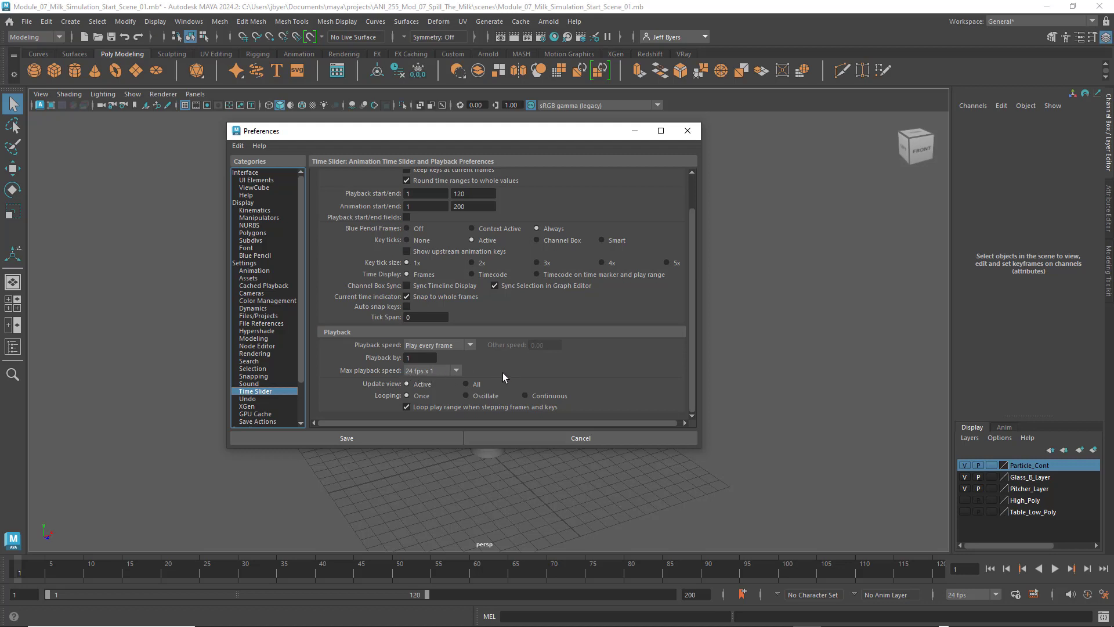
{"action": "left_click", "coordinate": [384, 436]}
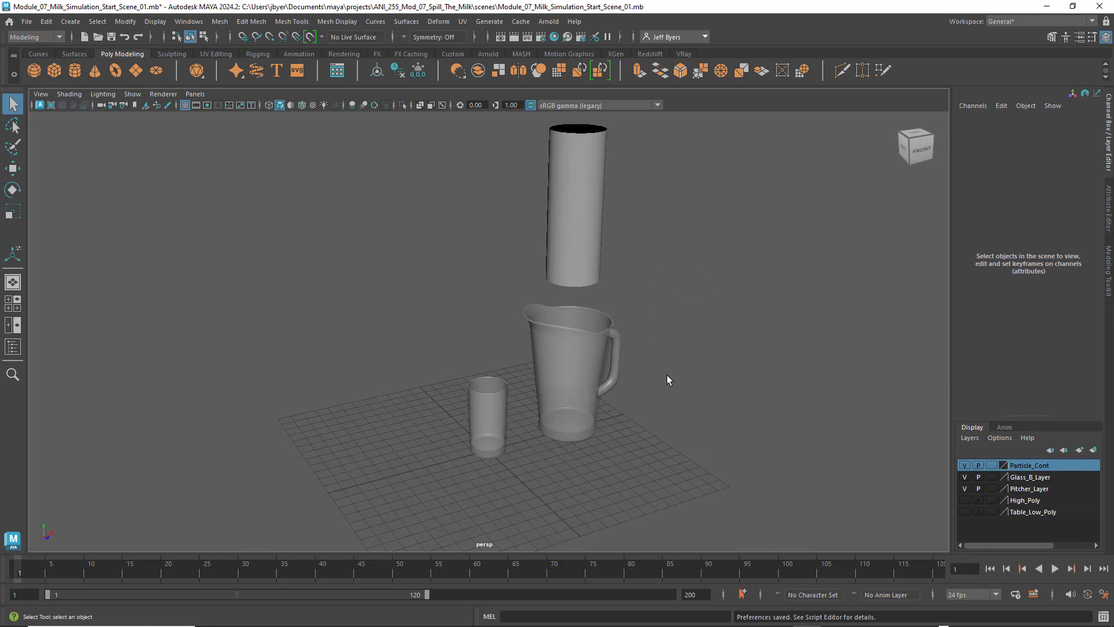
- Switch from the perspective view to a full-size front view of the glass and pitcher, with nothing selected
{"action": "left_click", "coordinate": [560, 361]}
{"action": "left_click", "coordinate": [477, 415]}
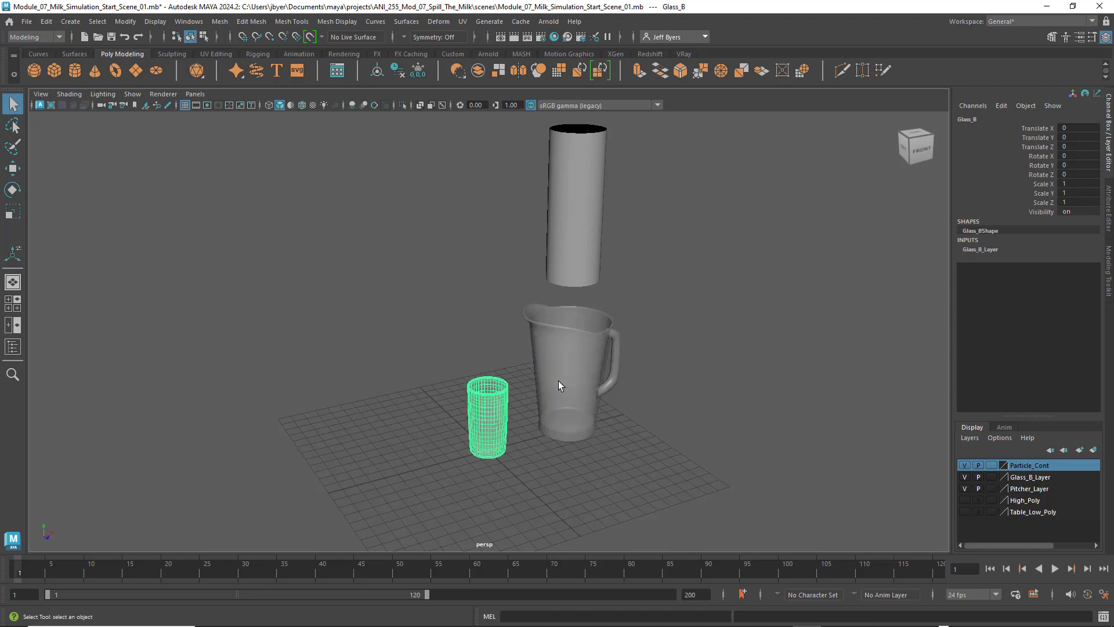
{"action": "left_click", "coordinate": [559, 381]}
{"action": "key", "text": "space"}
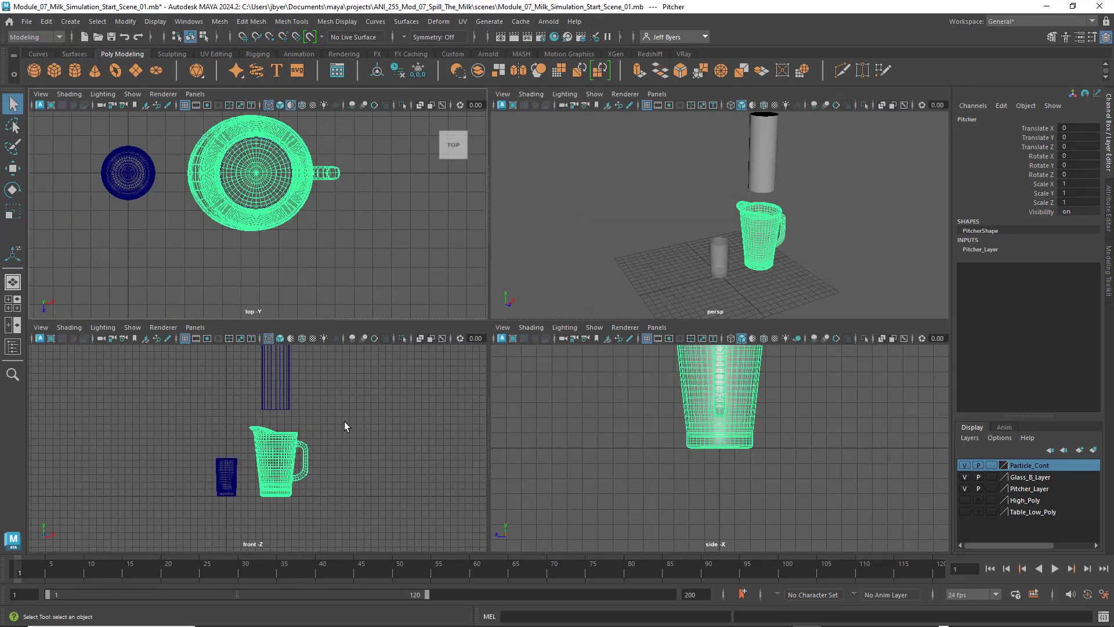
{"action": "key", "text": "space"}
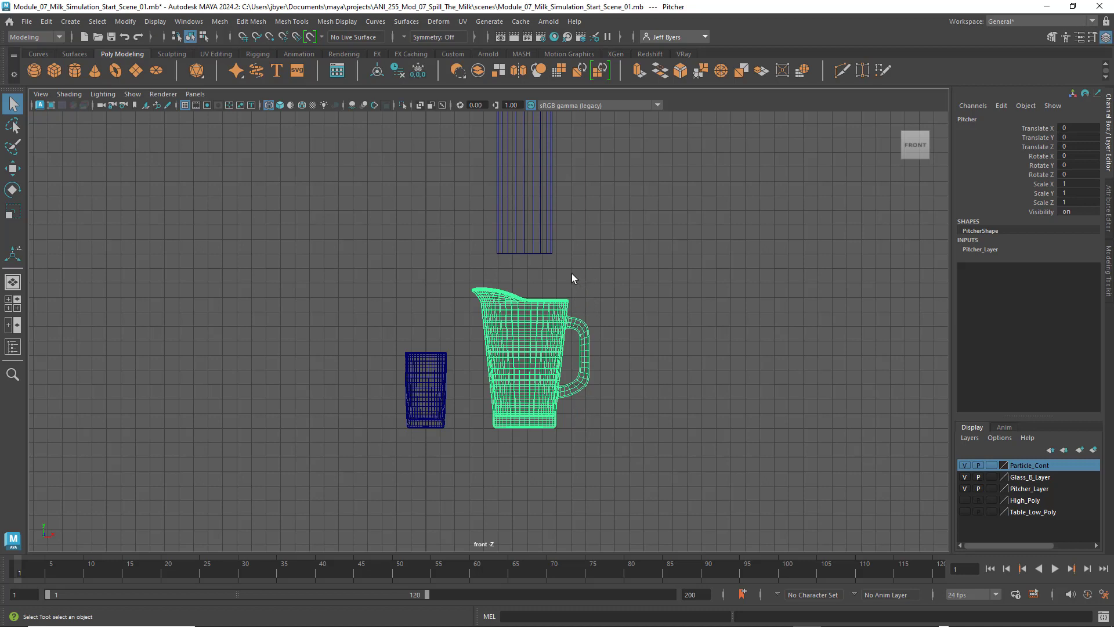
{"action": "left_click", "coordinate": [429, 368]}
{"action": "left_click", "coordinate": [450, 423]}
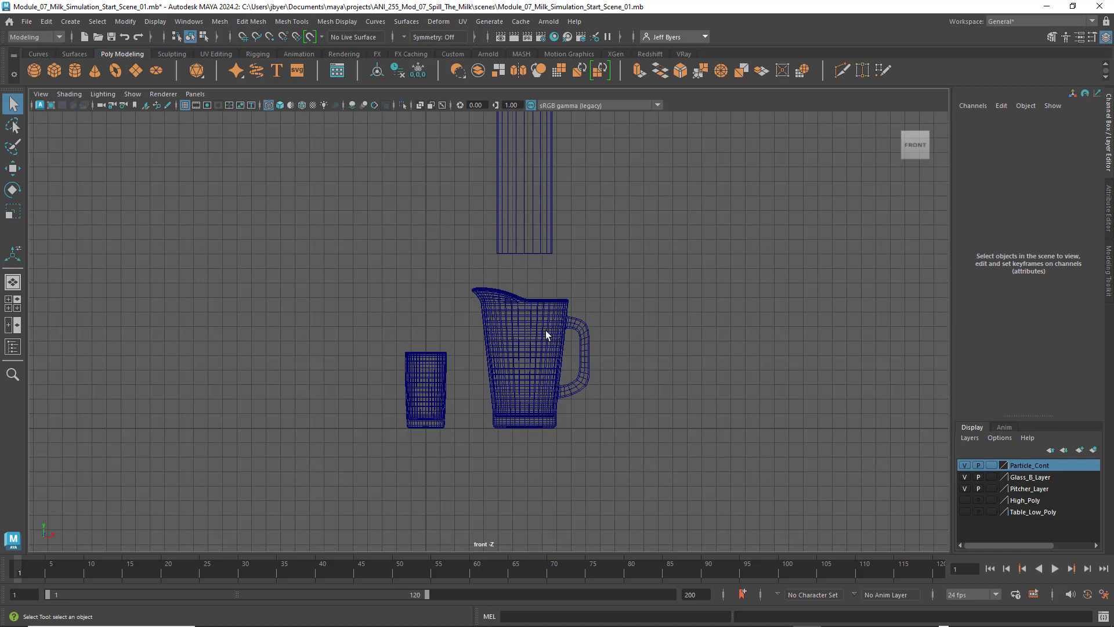
- Lower the particle container into the pitcher with the Move tool, down to a Translate Y of about 0.058
{"action": "left_click", "coordinate": [549, 197]}
{"action": "middle_click_drag", "start_coordinate": [604, 194], "coordinate": [597, 249], "text": "alt"}
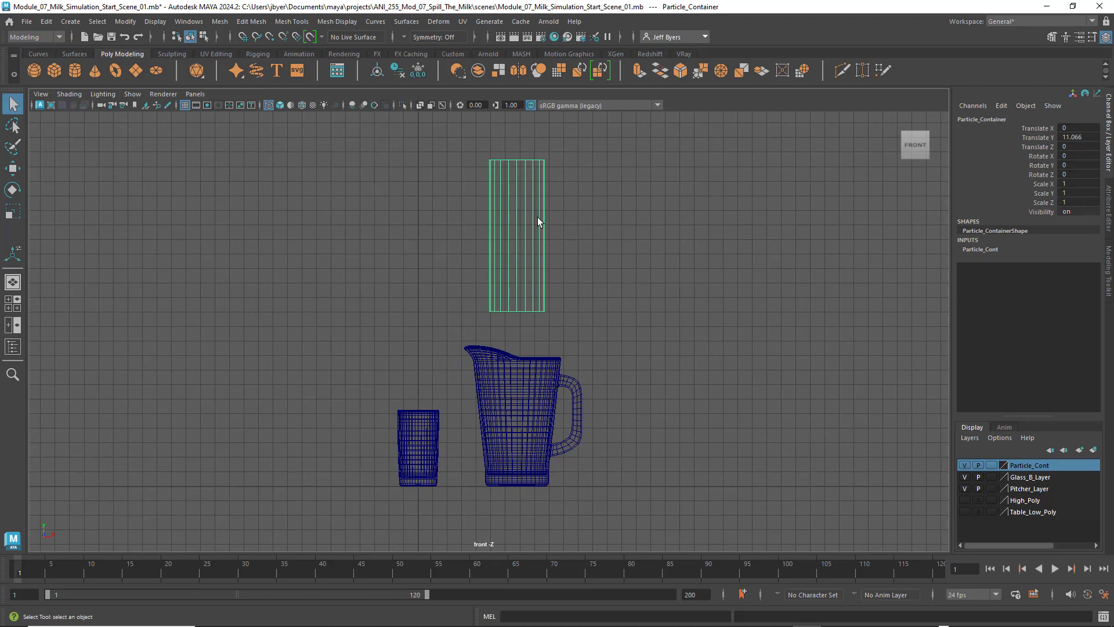
{"action": "key", "text": "w"}
{"action": "left_click_drag", "start_coordinate": [522, 180], "coordinate": [537, 325]}
{"action": "right_click_drag", "start_coordinate": [539, 323], "coordinate": [587, 330], "text": "alt"}
{"action": "middle_click_drag", "start_coordinate": [575, 343], "coordinate": [568, 204], "text": "alt"}
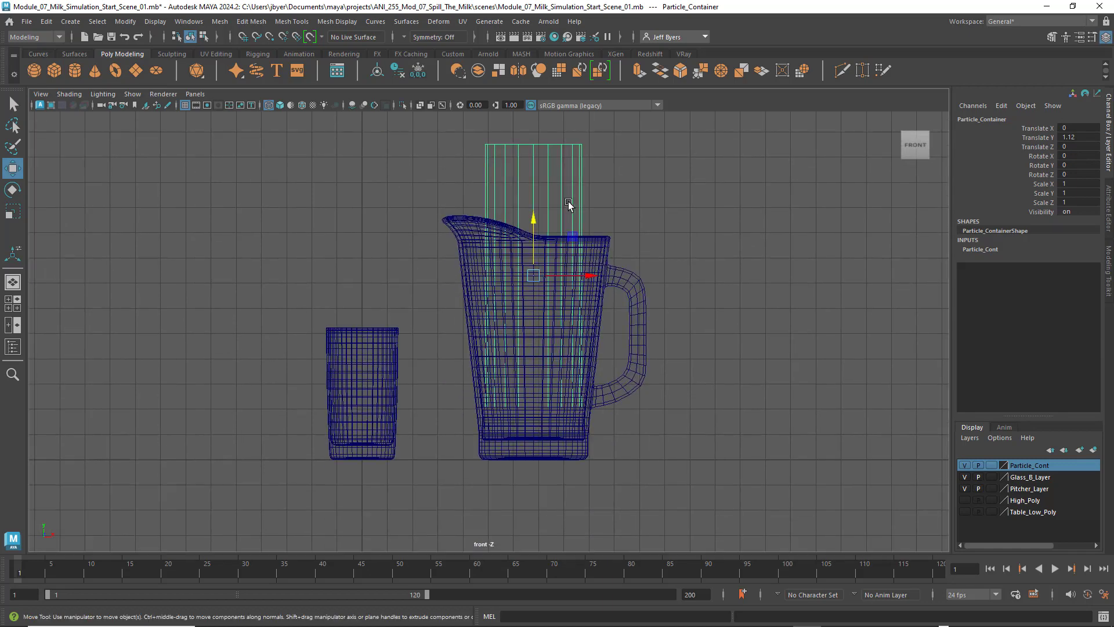
{"action": "scroll", "coordinate": [587, 270], "scroll_direction": "up", "scroll_amount": 5}
{"action": "middle_click_drag", "start_coordinate": [587, 270], "coordinate": [578, 189], "text": "alt"}
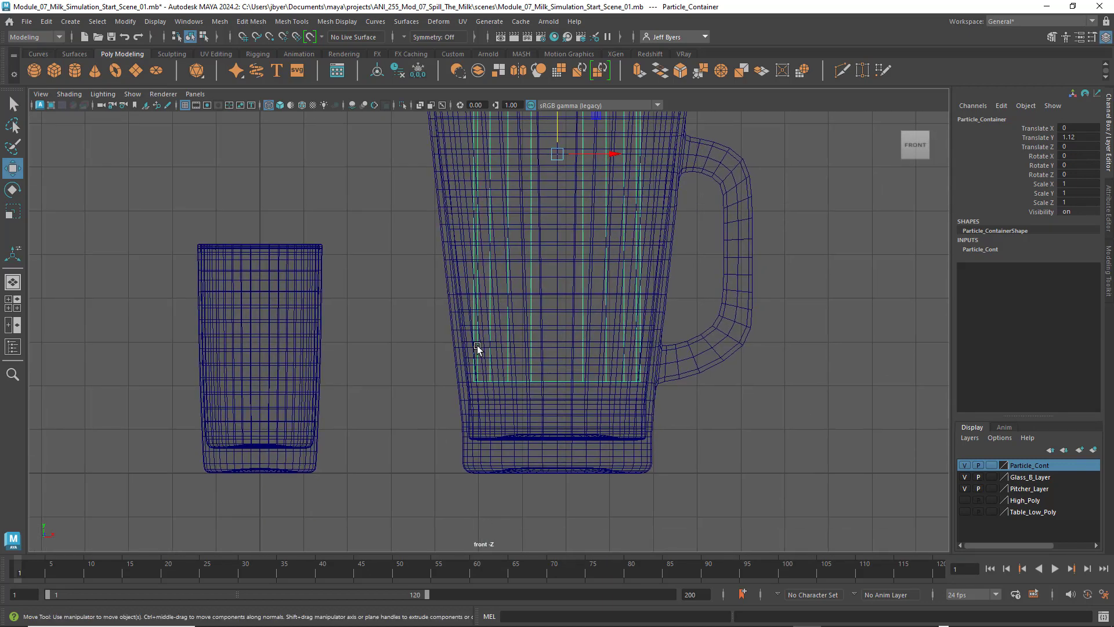
{"action": "left_click_drag", "start_coordinate": [552, 128], "coordinate": [564, 169]}
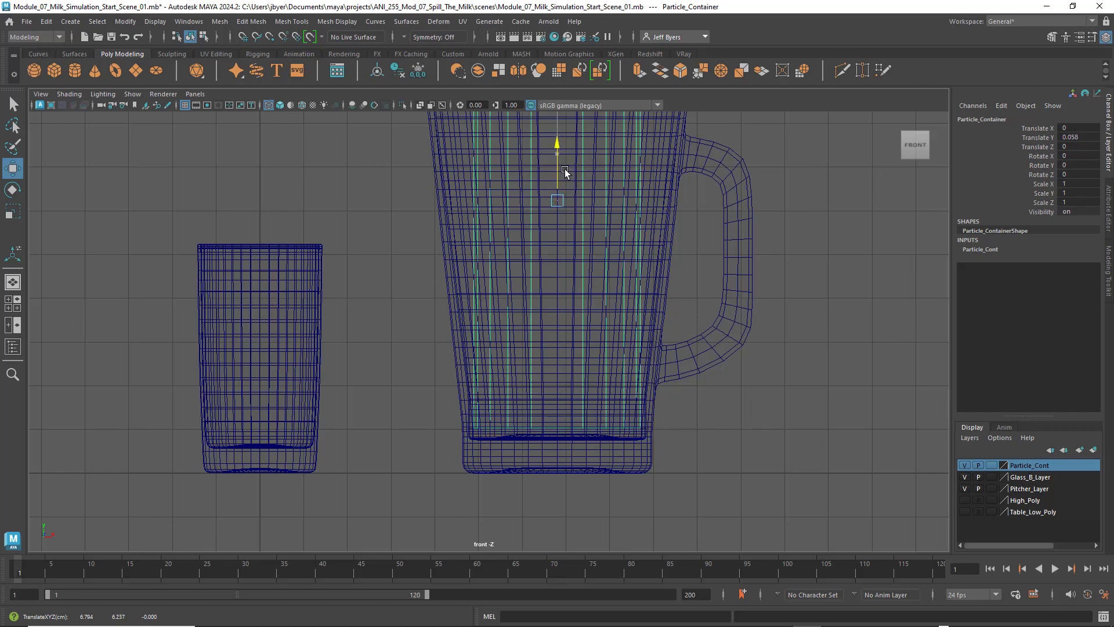
- Nudge the particle container closer to the pitcher's inner floor, to a Translate Y of -0.014
{"action": "scroll", "coordinate": [583, 189], "scroll_direction": "up", "scroll_amount": 3}
{"action": "scroll", "coordinate": [583, 190], "scroll_direction": "up", "scroll_amount": 1}
{"action": "middle_click_drag", "start_coordinate": [646, 263], "coordinate": [609, 171], "text": "alt"}
{"action": "scroll", "coordinate": [609, 170], "scroll_direction": "down", "scroll_amount": 2}
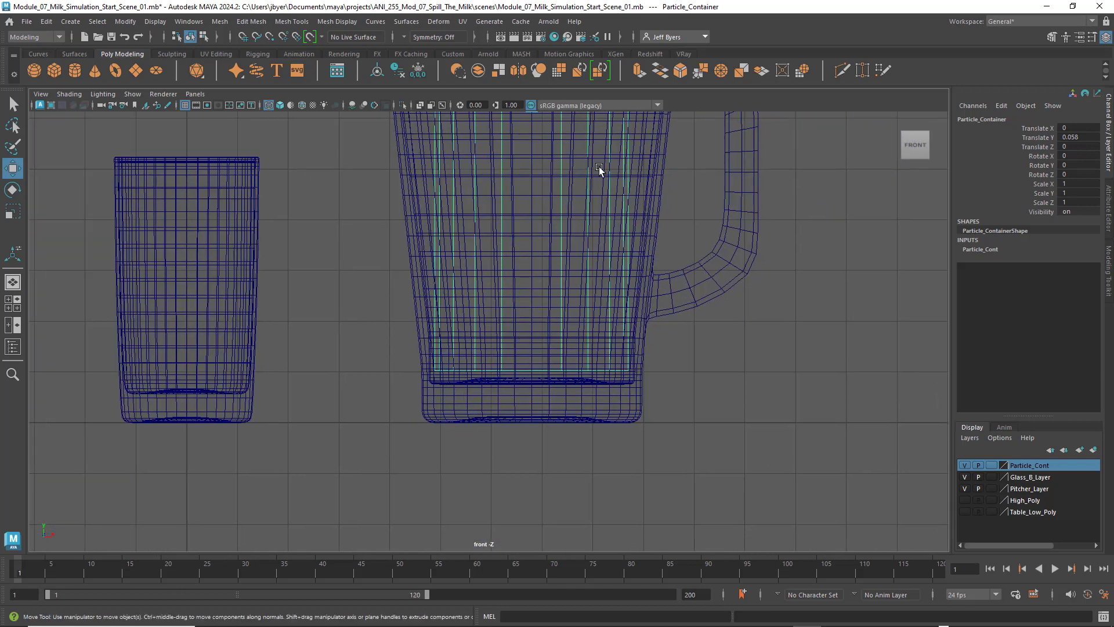
{"action": "key", "text": "alt"}
{"action": "key", "text": "Down"}
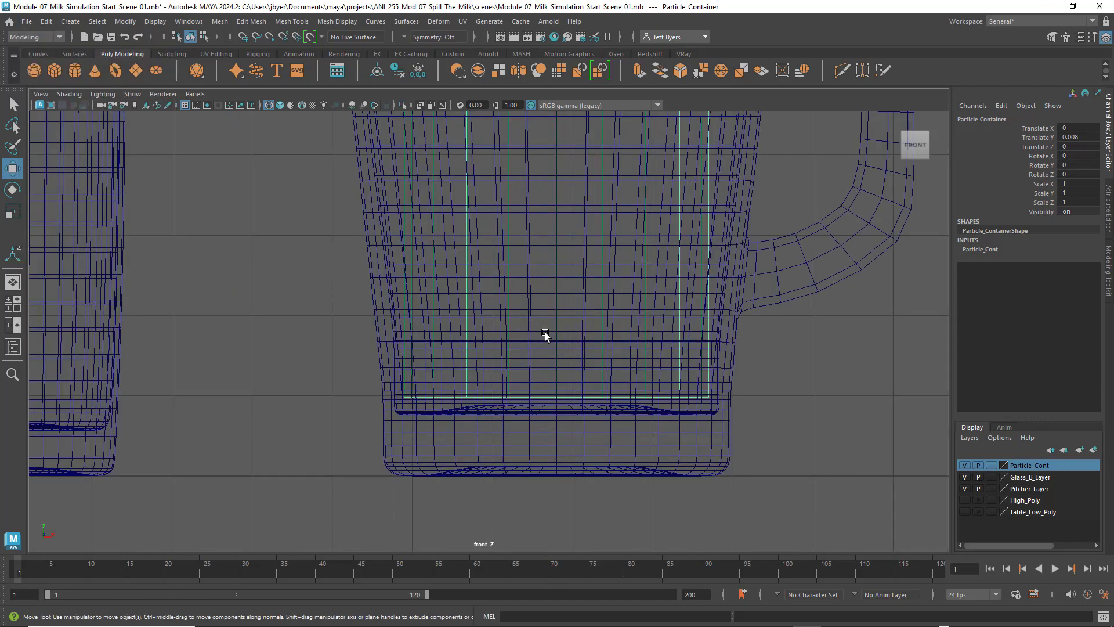
{"action": "key", "text": "alt+Down"}
{"action": "key", "text": "alt+Down"}
{"action": "key", "text": "alt+Down"}
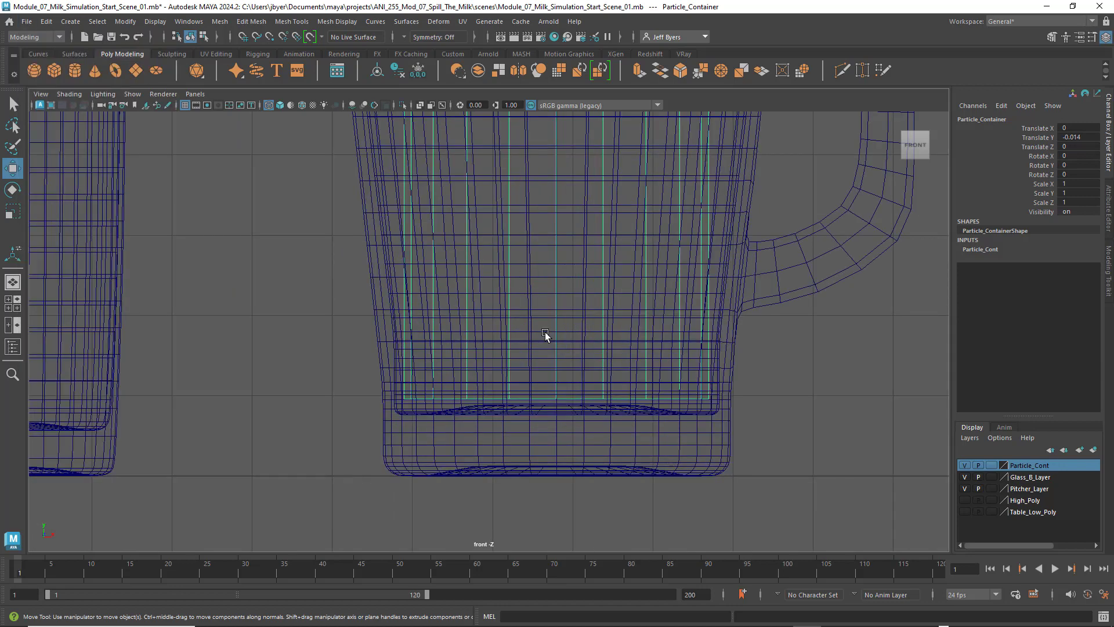
- Check the gap above the pitcher's inner floor and nudge the particle container down to Translate Y -0.02
{"action": "scroll", "coordinate": [583, 313], "scroll_direction": "down", "scroll_amount": 3}
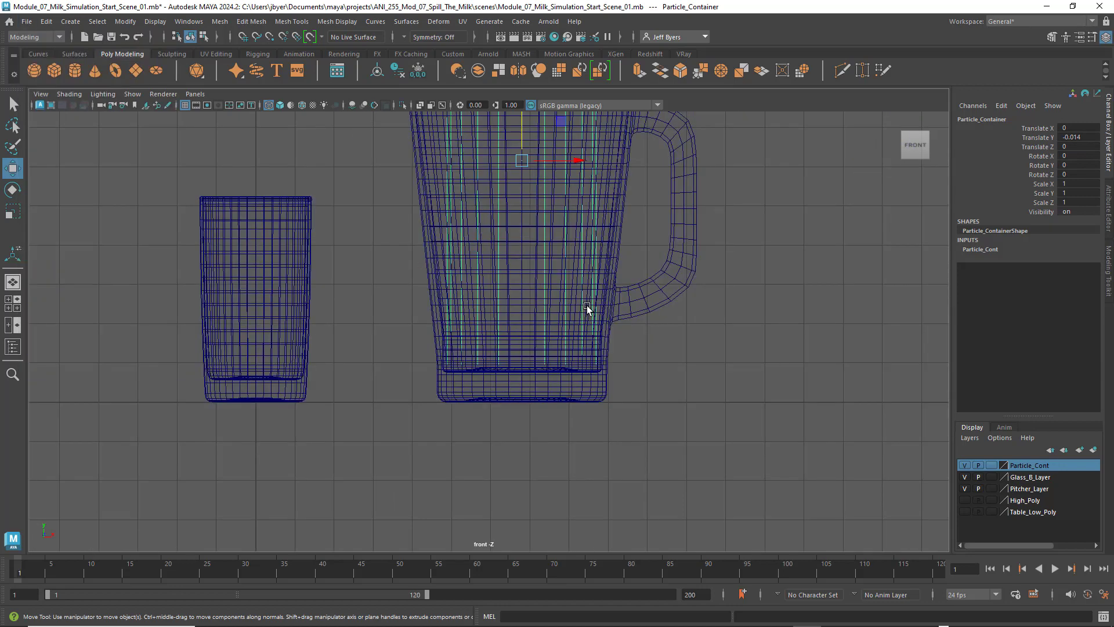
{"action": "scroll", "coordinate": [587, 302], "scroll_direction": "up", "scroll_amount": 5}
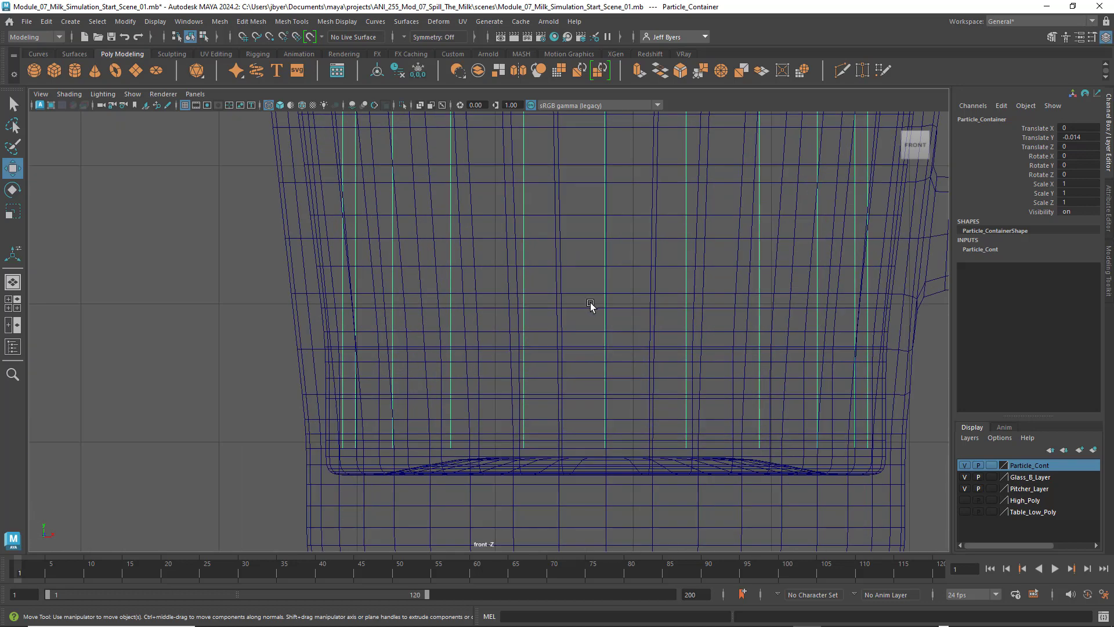
{"action": "scroll", "coordinate": [590, 302], "scroll_direction": "down", "scroll_amount": 5}
{"action": "scroll", "coordinate": [591, 301], "scroll_direction": "up", "scroll_amount": 4}
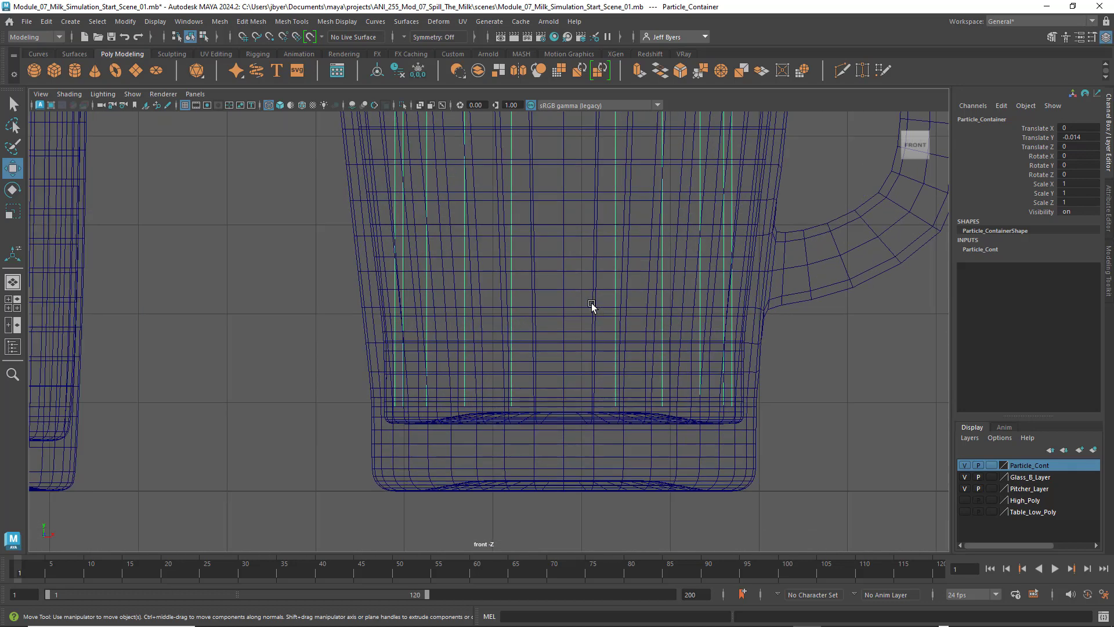
{"action": "scroll", "coordinate": [592, 305], "scroll_direction": "up", "scroll_amount": 1}
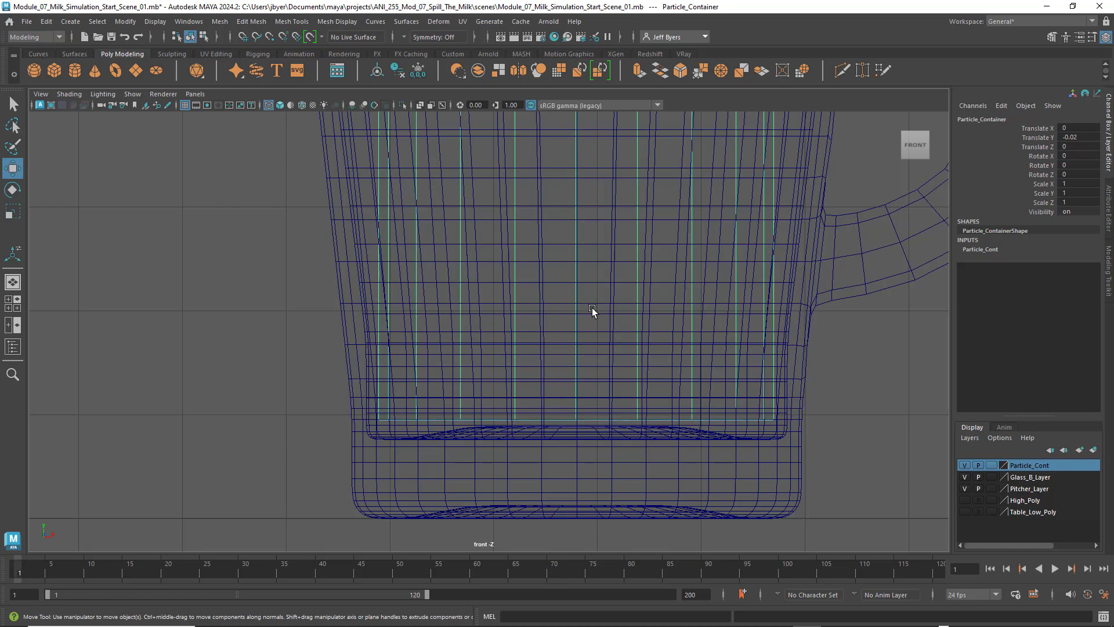
- Inspect the pitcher's inner floor, then reselect the particle container and compare its top with the pitcher's rim
{"action": "left_click", "coordinate": [583, 433]}
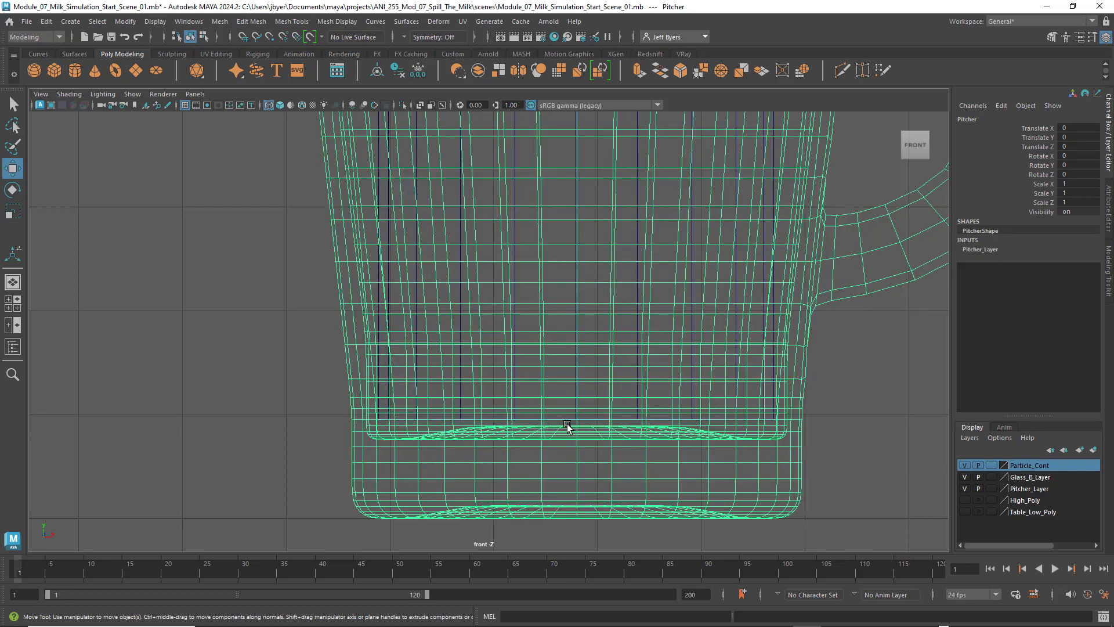
{"action": "scroll", "coordinate": [537, 301], "scroll_direction": "down", "scroll_amount": 5}
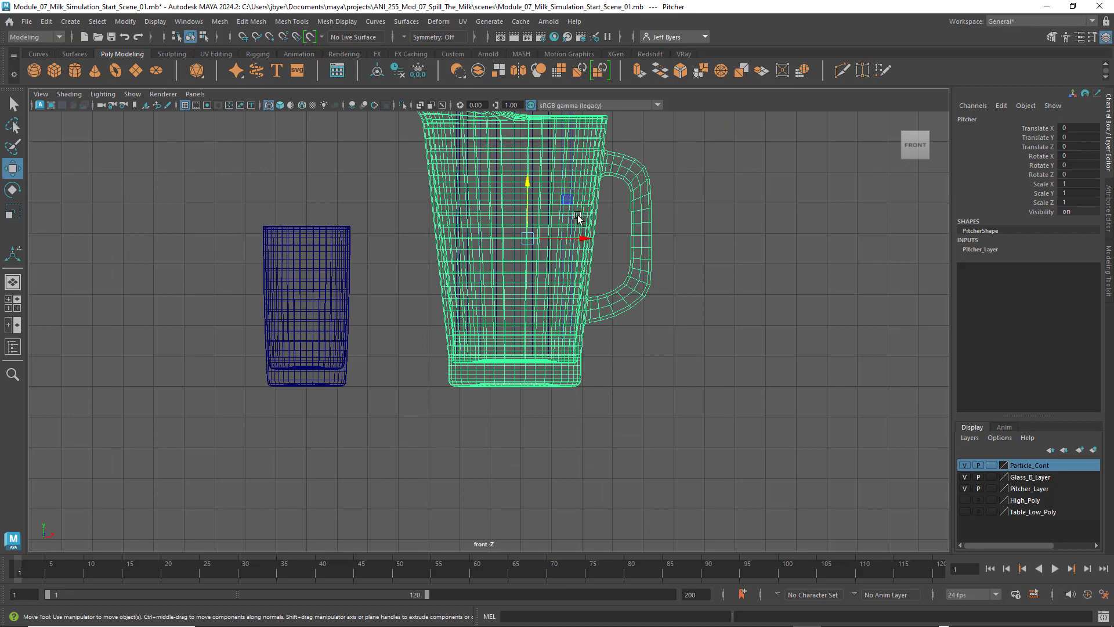
{"action": "middle_click_drag", "start_coordinate": [579, 224], "coordinate": [565, 287], "text": "alt"}
{"action": "left_click", "coordinate": [531, 178]}
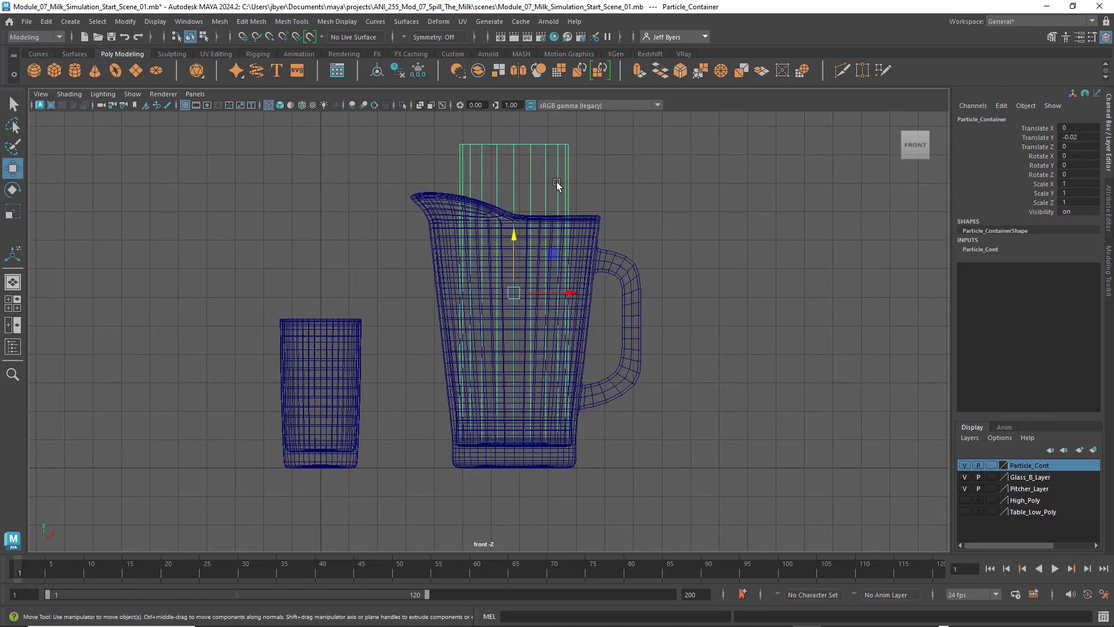
{"action": "middle_click_drag", "start_coordinate": [557, 182], "coordinate": [570, 235], "text": "alt"}
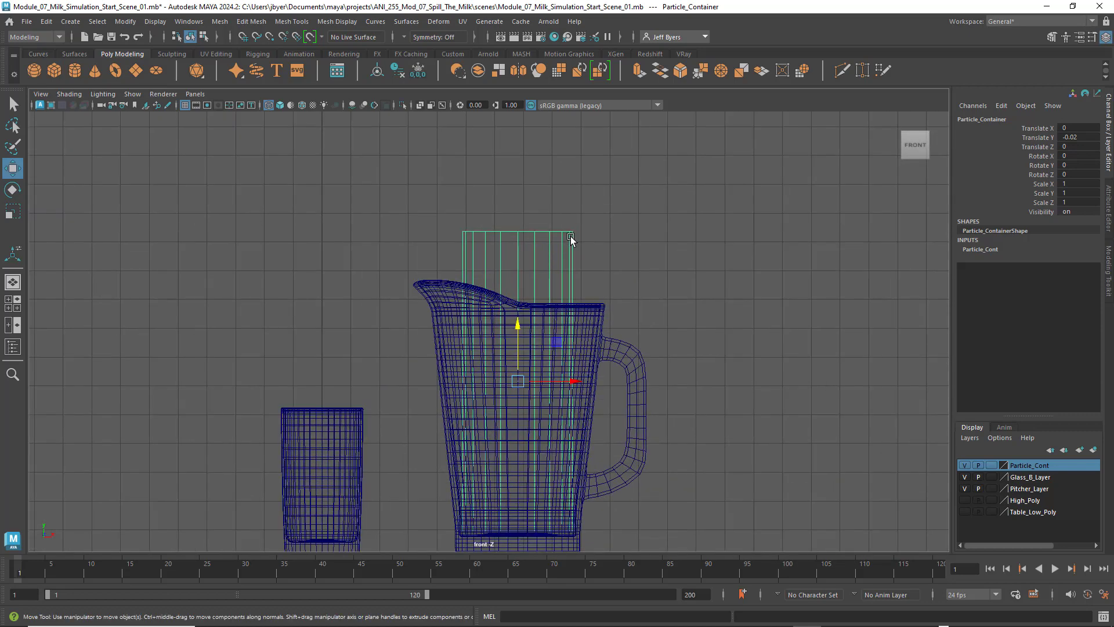
{"action": "scroll", "coordinate": [570, 236], "scroll_direction": "down", "scroll_amount": 3}
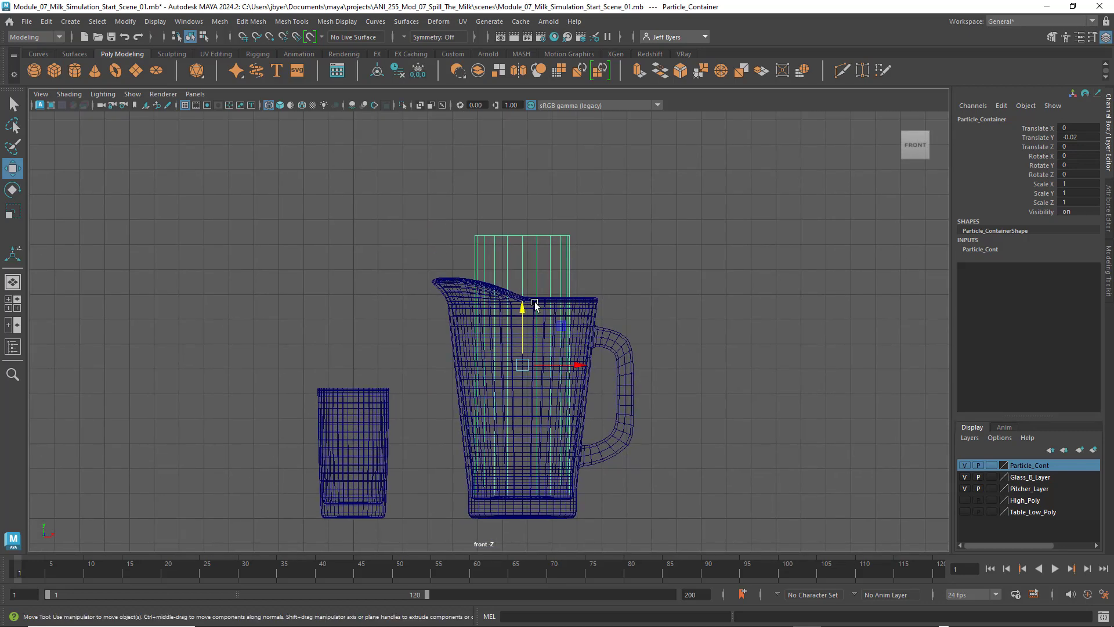
- Raise the particle container out of the pitcher along the vertical axis to a Translate Y of 11.365
{"action": "left_click_drag", "start_coordinate": [519, 309], "coordinate": [561, 200]}
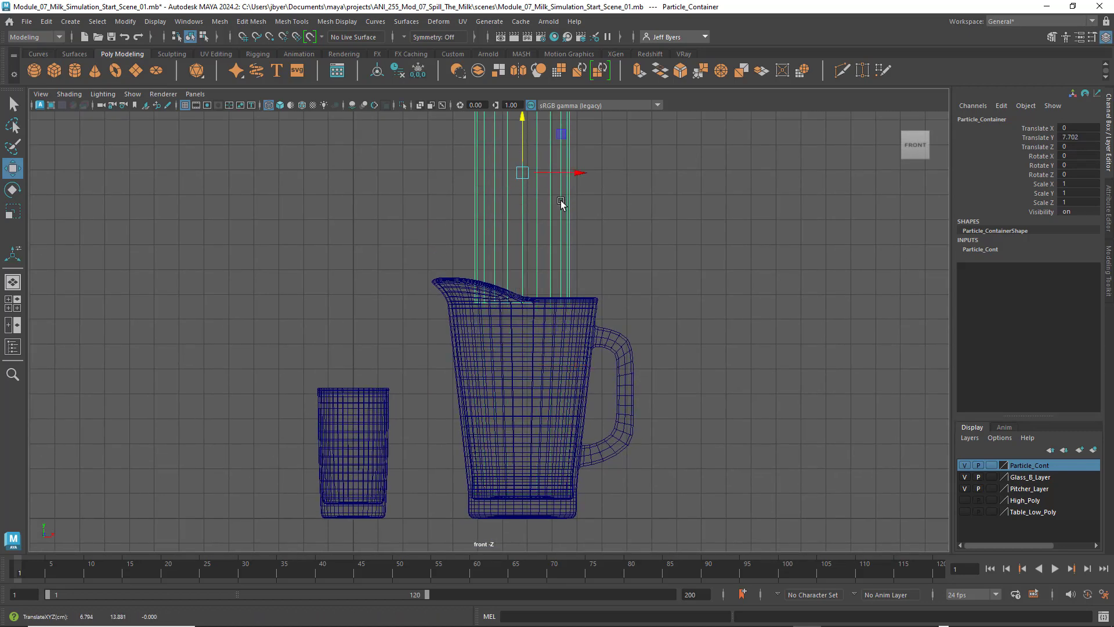
{"action": "scroll", "coordinate": [554, 202], "scroll_direction": "down", "scroll_amount": 2}
{"action": "middle_click_drag", "start_coordinate": [554, 203], "coordinate": [548, 274], "text": "alt"}
{"action": "left_click_drag", "start_coordinate": [512, 235], "coordinate": [510, 170]}
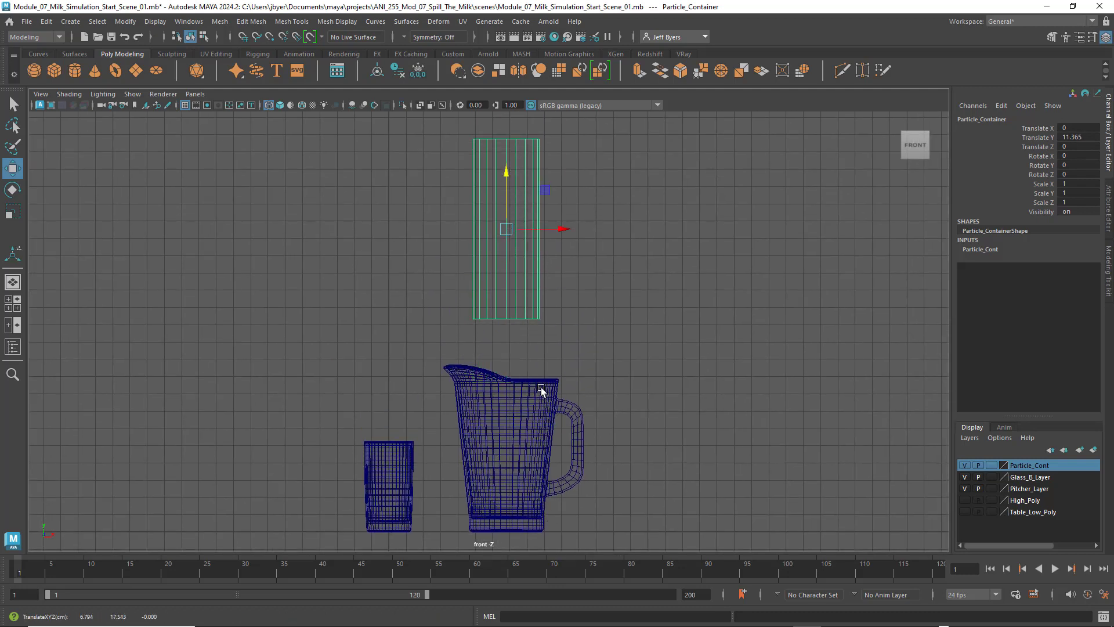
- Compare the raised particle container's width and base with the pitcher's interior in the front view
{"action": "scroll", "coordinate": [574, 371], "scroll_direction": "up", "scroll_amount": 1}
{"action": "scroll", "coordinate": [575, 374], "scroll_direction": "up", "scroll_amount": 1}
{"action": "scroll", "coordinate": [566, 400], "scroll_direction": "down", "scroll_amount": 2}
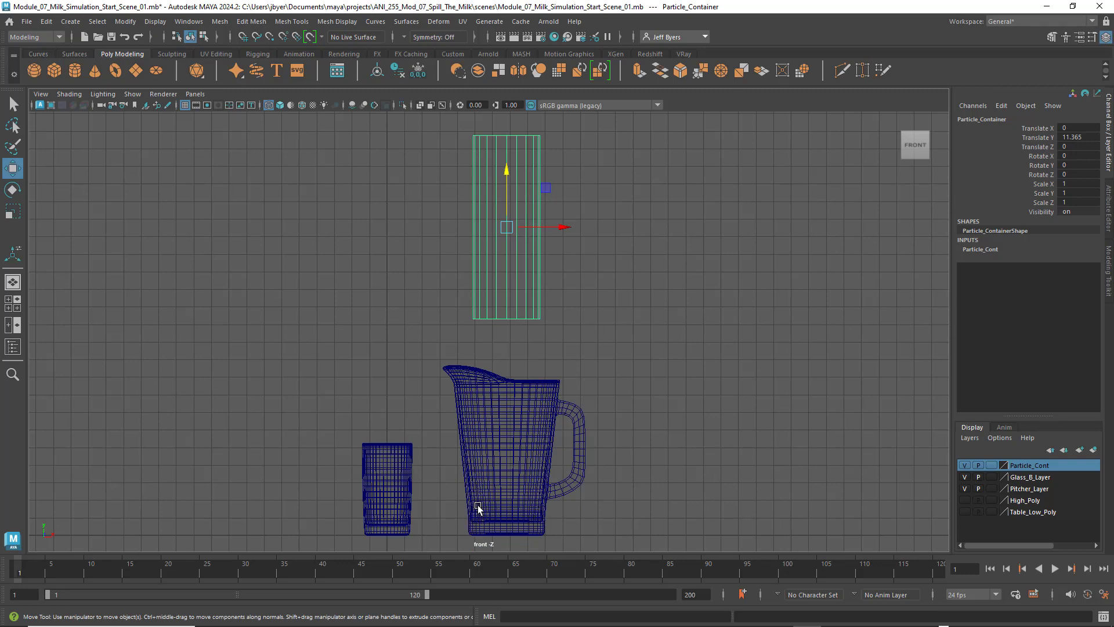
{"action": "mouse_move", "coordinate": [601, 338]}
{"action": "middle_mouse_down", "text": "alt"}
{"action": "mouse_move", "coordinate": [612, 357]}
{"action": "mouse_move", "coordinate": [613, 345]}
{"action": "mouse_move", "coordinate": [601, 351]}
{"action": "mouse_move", "coordinate": [598, 340]}
{"action": "middle_mouse_up", "text": "alt"}
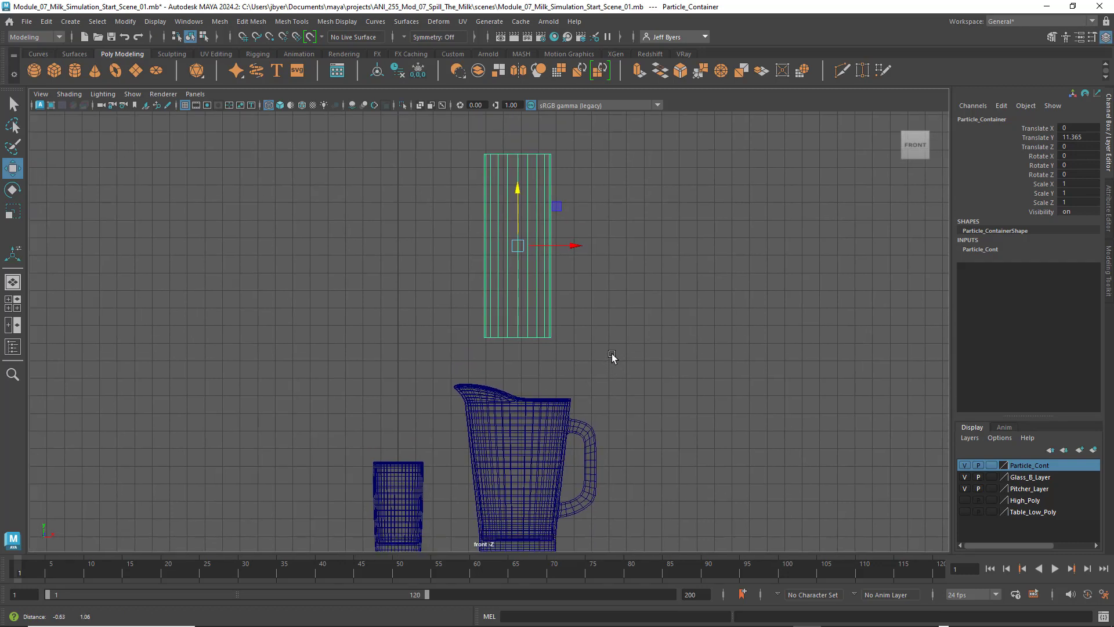
{"action": "scroll", "coordinate": [600, 349], "scroll_direction": "down", "scroll_amount": 1}
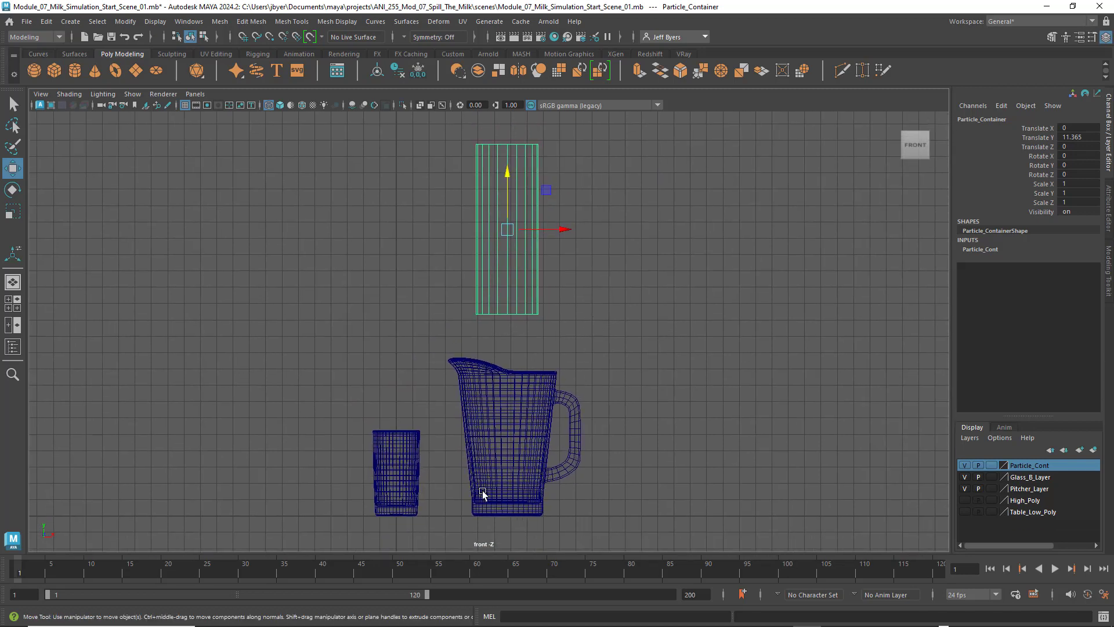
{"action": "scroll", "coordinate": [505, 485], "scroll_direction": "up", "scroll_amount": 3}
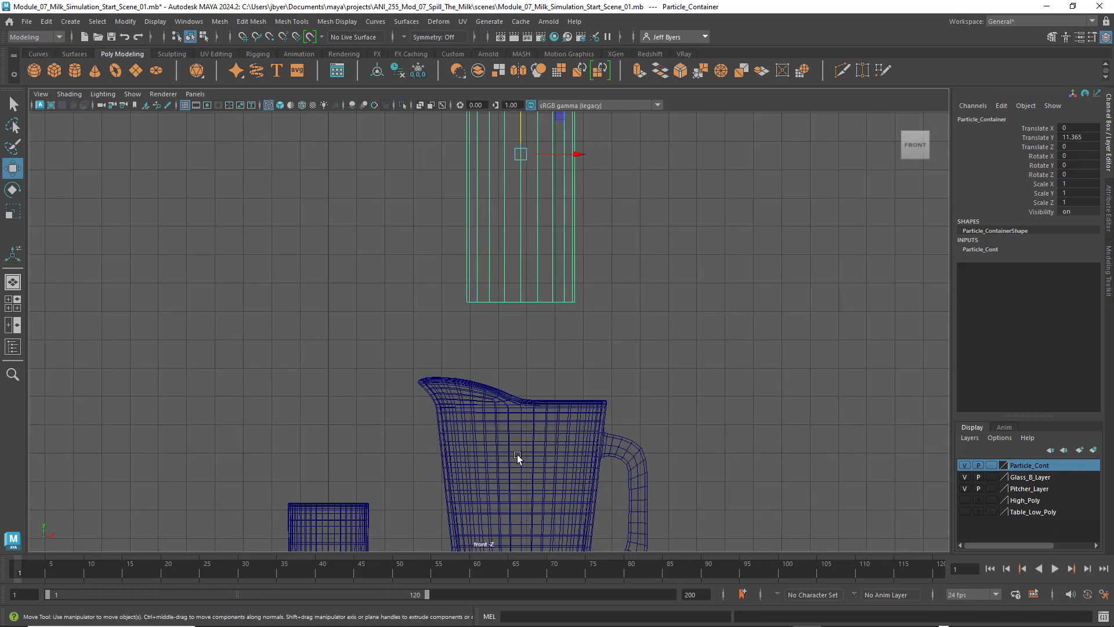
{"action": "scroll", "coordinate": [518, 458], "scroll_direction": "down", "scroll_amount": 3}
- Examine the raised particle container's open top, sides and lower end in the perspective view
{"action": "key", "text": "space"}
{"action": "key", "text": "space"}
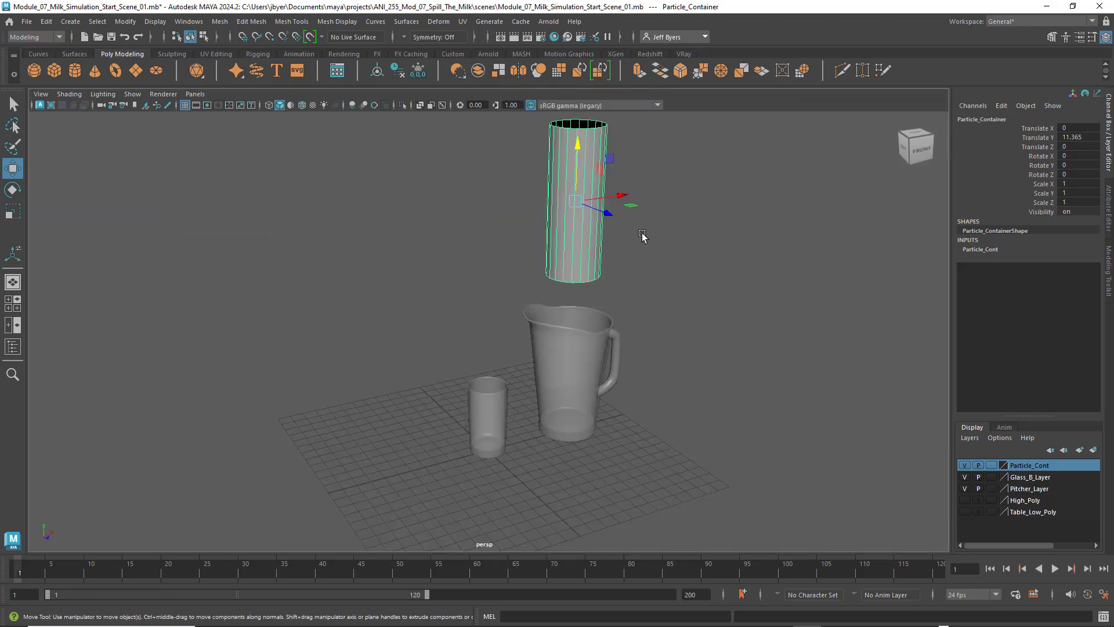
{"action": "middle_click_drag", "start_coordinate": [629, 210], "coordinate": [567, 313], "text": "alt"}
{"action": "scroll", "coordinate": [567, 312], "scroll_direction": "up", "scroll_amount": 6}
{"action": "middle_click_drag", "start_coordinate": [616, 209], "coordinate": [562, 331], "text": "alt"}
{"action": "scroll", "coordinate": [568, 327], "scroll_direction": "down", "scroll_amount": 2}
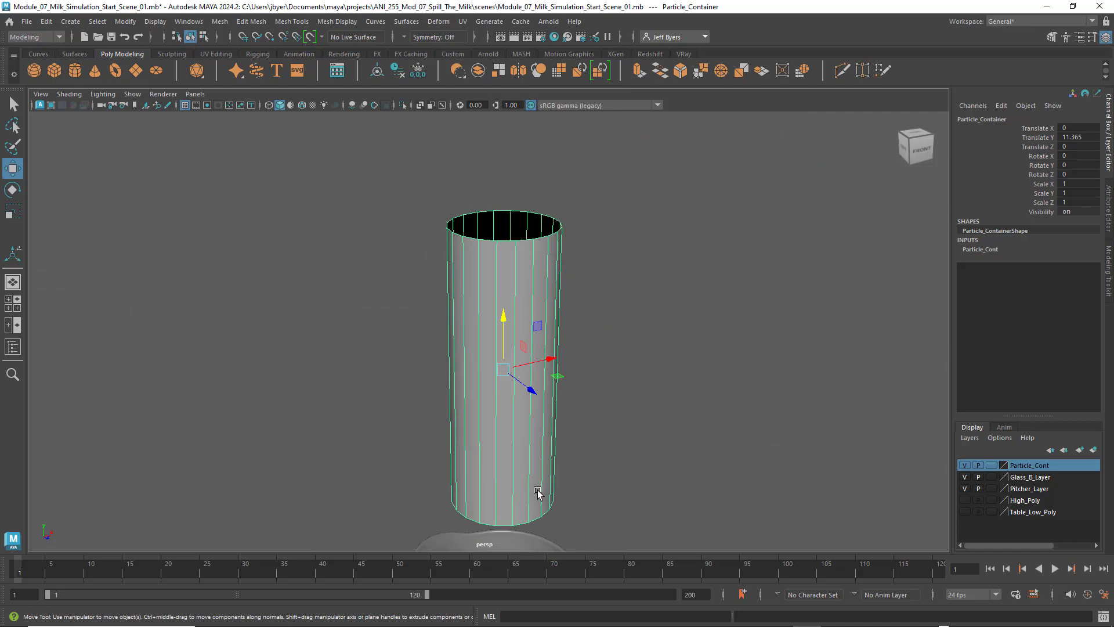
{"action": "mouse_move", "coordinate": [538, 494]}
{"action": "left_mouse_down", "text": "alt"}
{"action": "mouse_move", "coordinate": [547, 423]}
{"action": "mouse_move", "coordinate": [540, 491]}
{"action": "left_mouse_up", "text": "alt"}
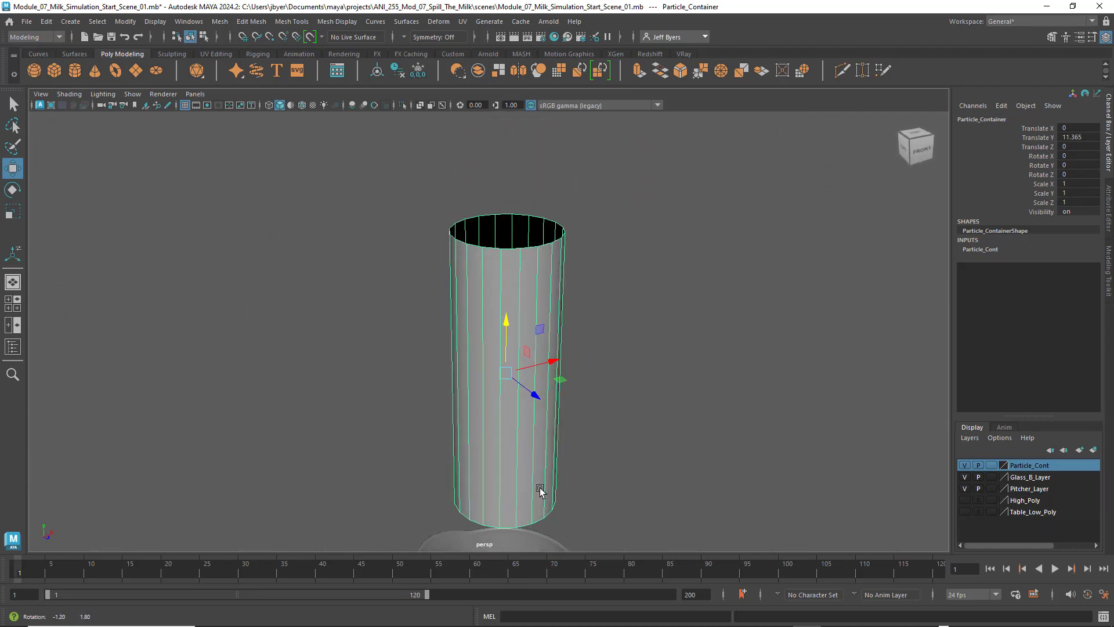
{"action": "scroll", "coordinate": [544, 487], "scroll_direction": "down", "scroll_amount": 5}
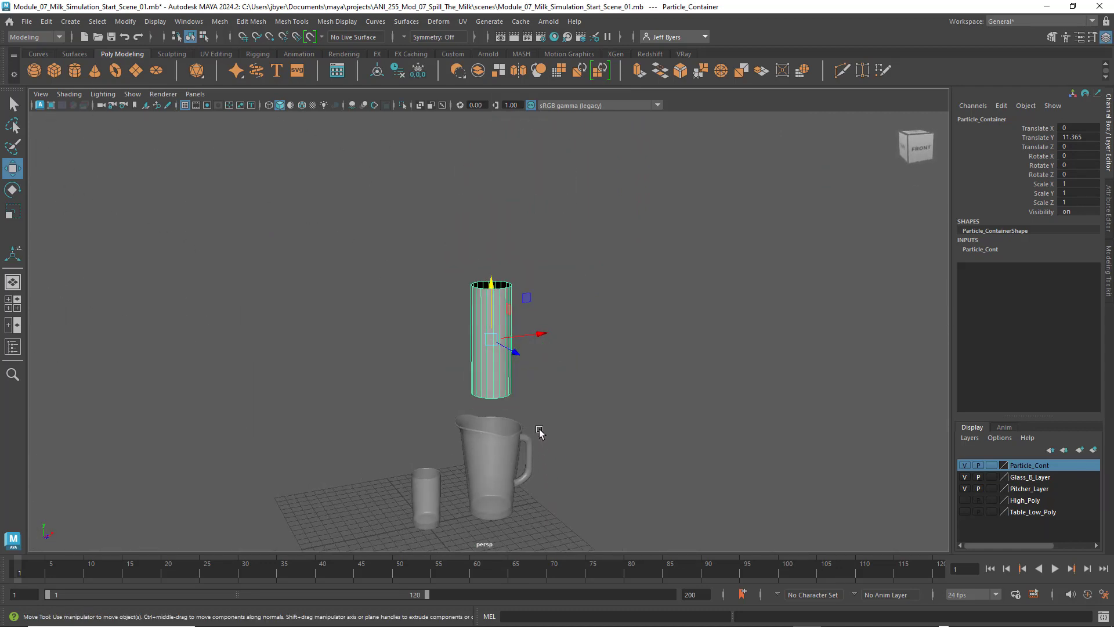
- Lower the particle container back into the pitcher in the front view, just above its inner floor, to a Translate Y of -0.002
{"action": "key", "text": "space"}
{"action": "key", "text": "space"}
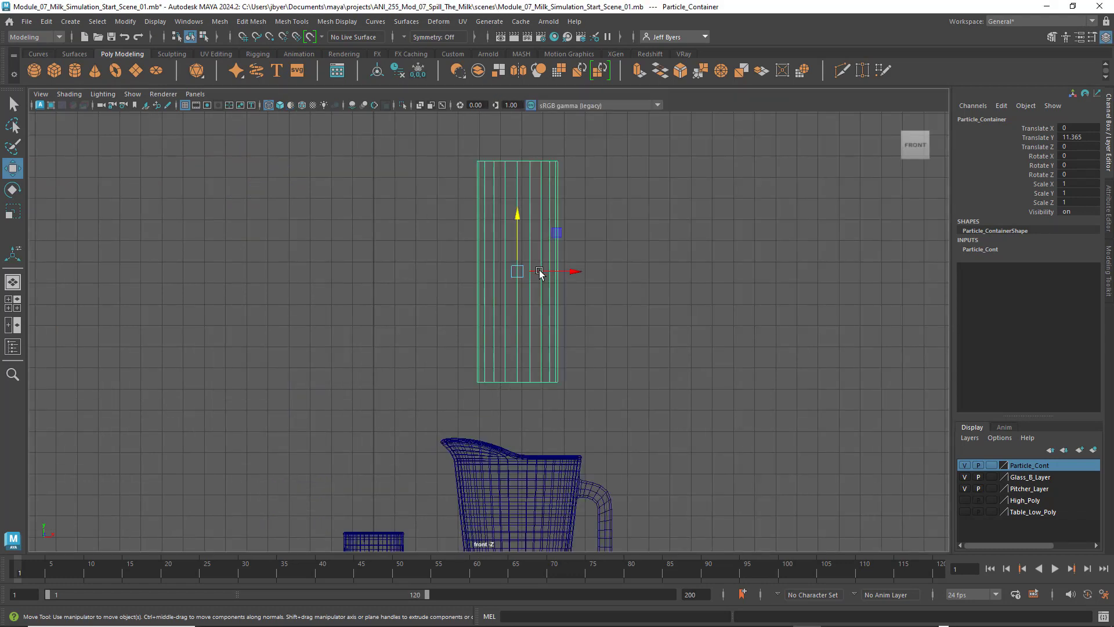
{"action": "middle_click_drag", "start_coordinate": [558, 313], "coordinate": [547, 220], "text": "alt"}
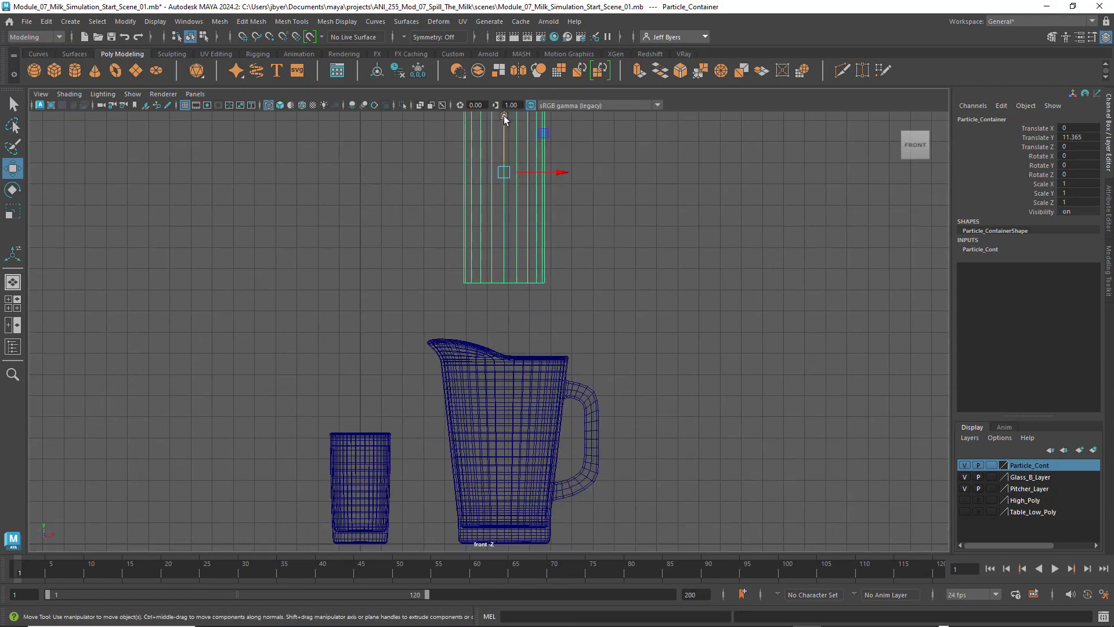
{"action": "left_click_drag", "start_coordinate": [504, 119], "coordinate": [493, 353]}
{"action": "scroll", "coordinate": [513, 363], "scroll_direction": "up", "scroll_amount": 6}
{"action": "middle_click_drag", "start_coordinate": [531, 339], "coordinate": [559, 69], "text": "alt"}
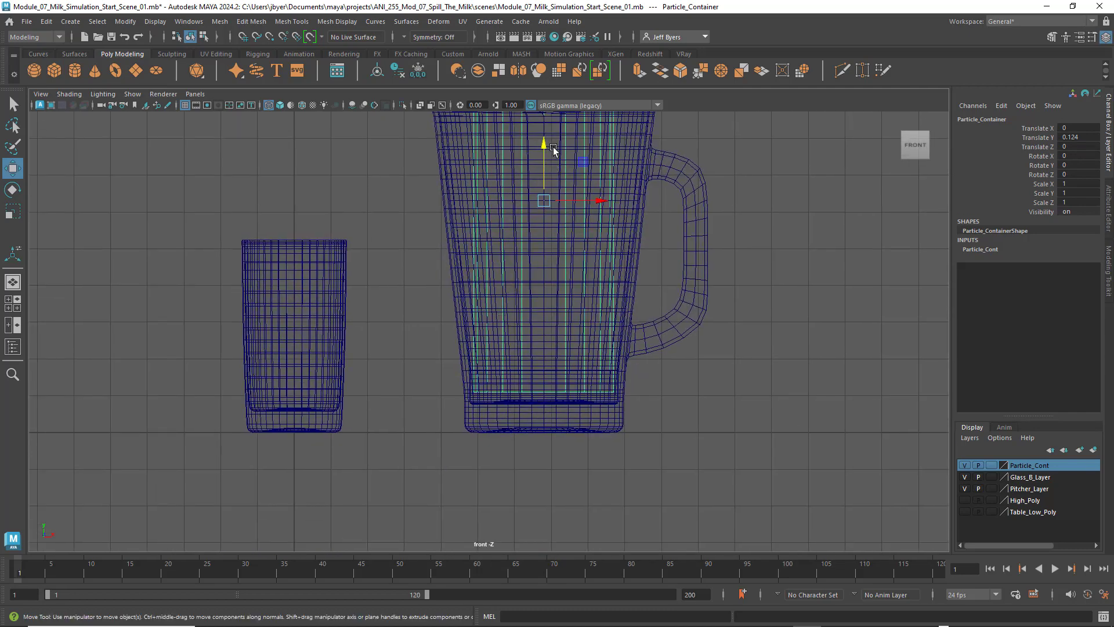
{"action": "left_click_drag", "start_coordinate": [544, 144], "coordinate": [543, 147]}
{"action": "scroll", "coordinate": [609, 418], "scroll_direction": "down", "scroll_amount": 2}
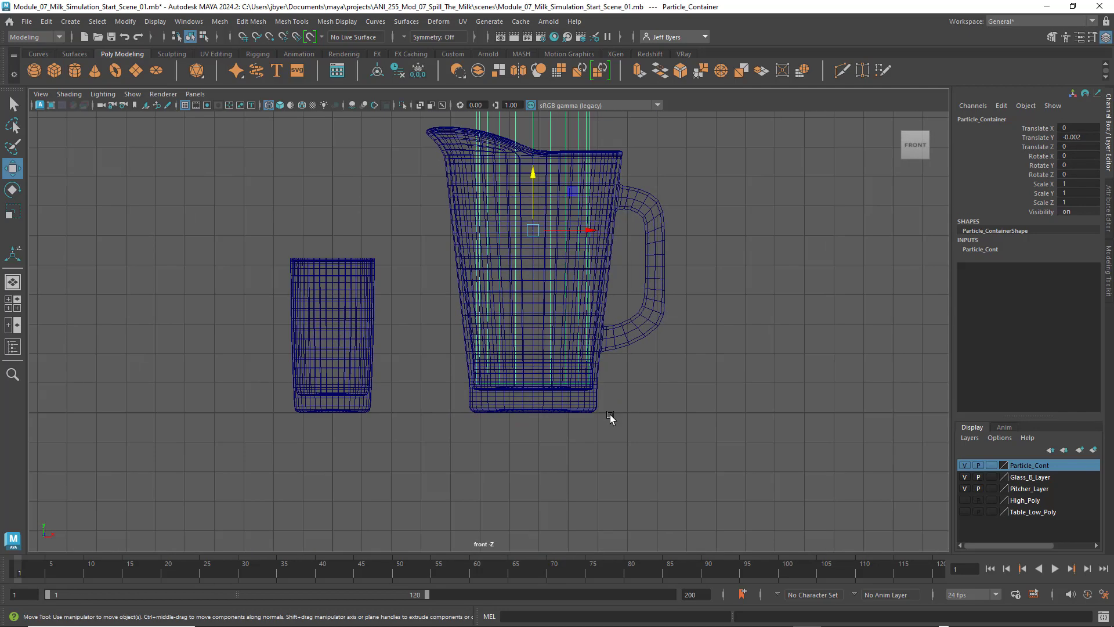
- Return to the perspective view and make the Table_Low_Poly layer visible under the glass and pitcher
{"action": "scroll", "coordinate": [610, 418], "scroll_direction": "down", "scroll_amount": 2}
{"action": "scroll", "coordinate": [602, 423], "scroll_direction": "down", "scroll_amount": 3}
{"action": "key", "text": "space"}
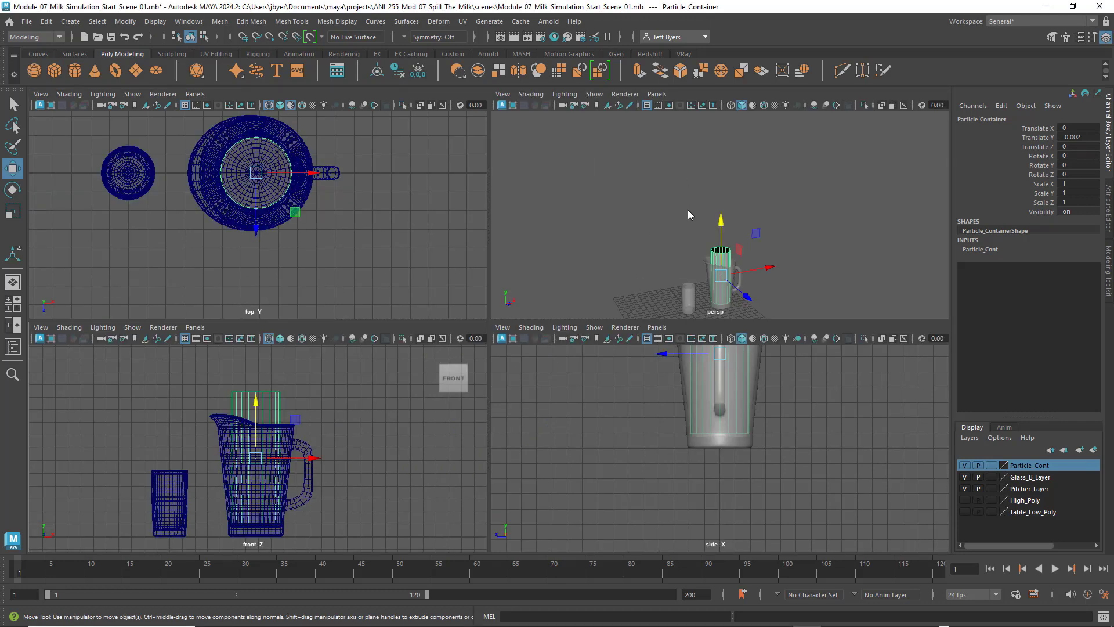
{"action": "key", "text": "space"}
{"action": "middle_click_drag", "start_coordinate": [608, 316], "coordinate": [656, 137], "text": "alt"}
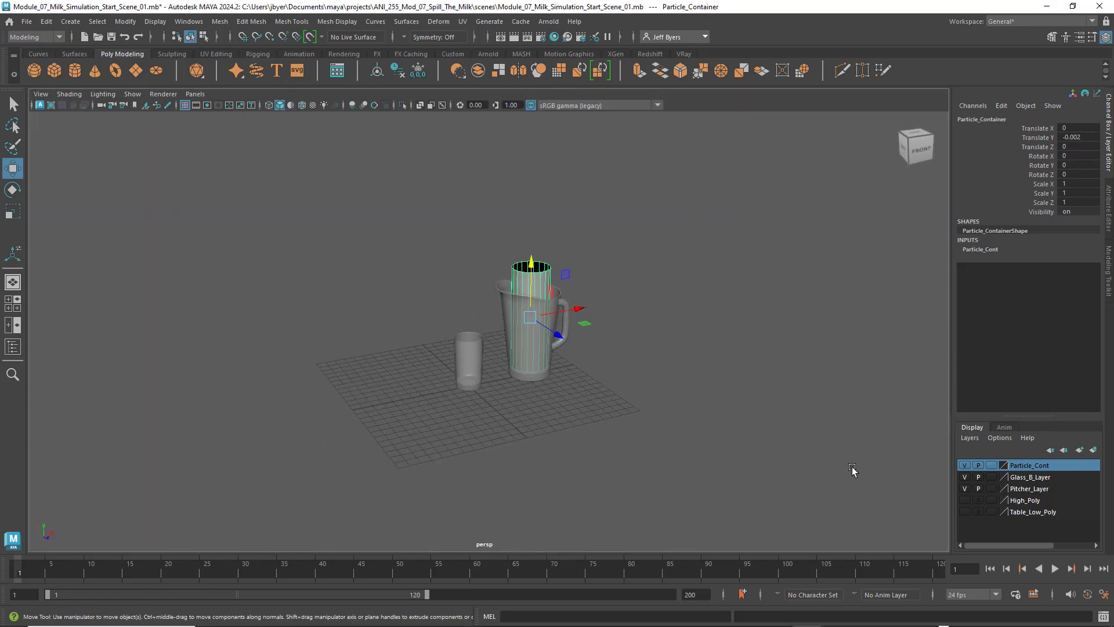
{"action": "left_click", "coordinate": [964, 511]}
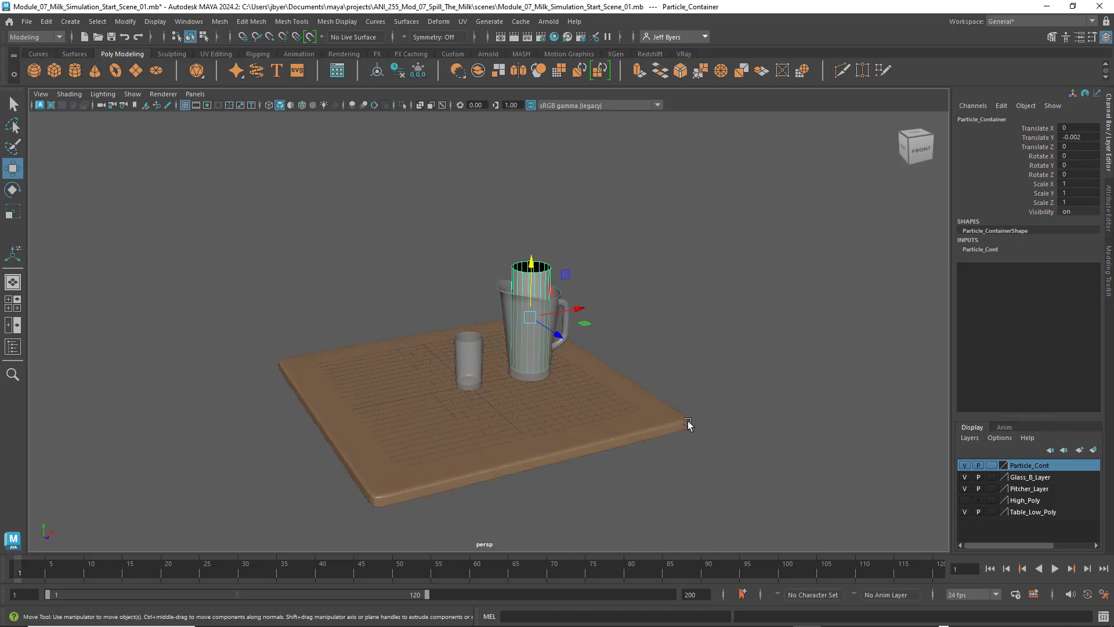
{"action": "left_click_drag", "start_coordinate": [691, 432], "coordinate": [674, 420], "text": "alt"}
{"action": "scroll", "coordinate": [674, 419], "scroll_direction": "up", "scroll_amount": 5}
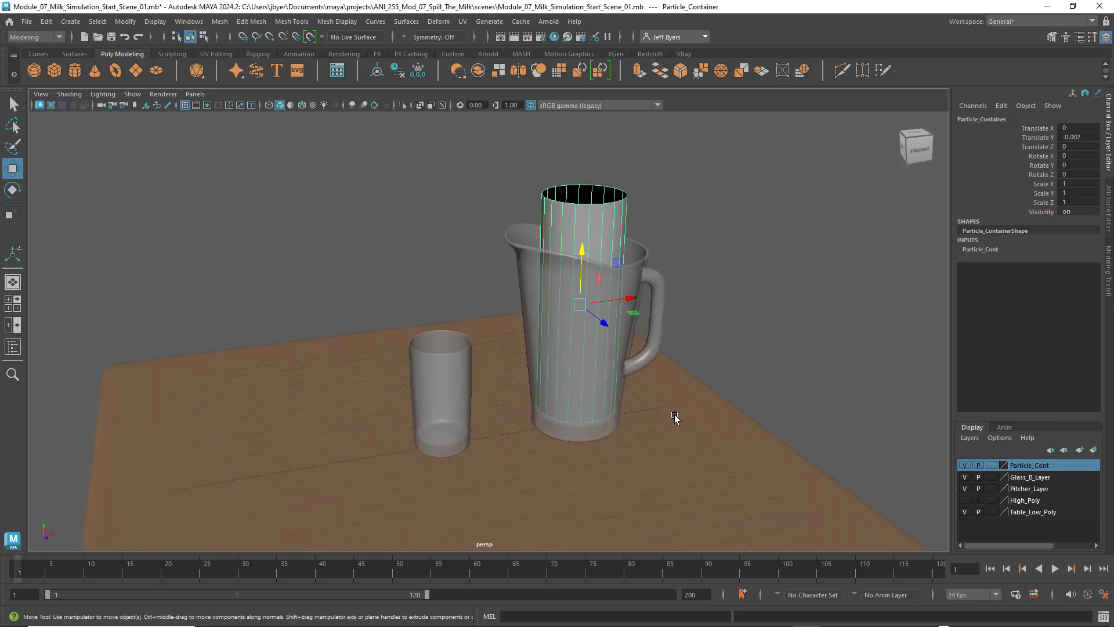
{"action": "middle_click_drag", "start_coordinate": [680, 427], "coordinate": [675, 400], "text": "alt"}
{"action": "left_click", "coordinate": [497, 216]}
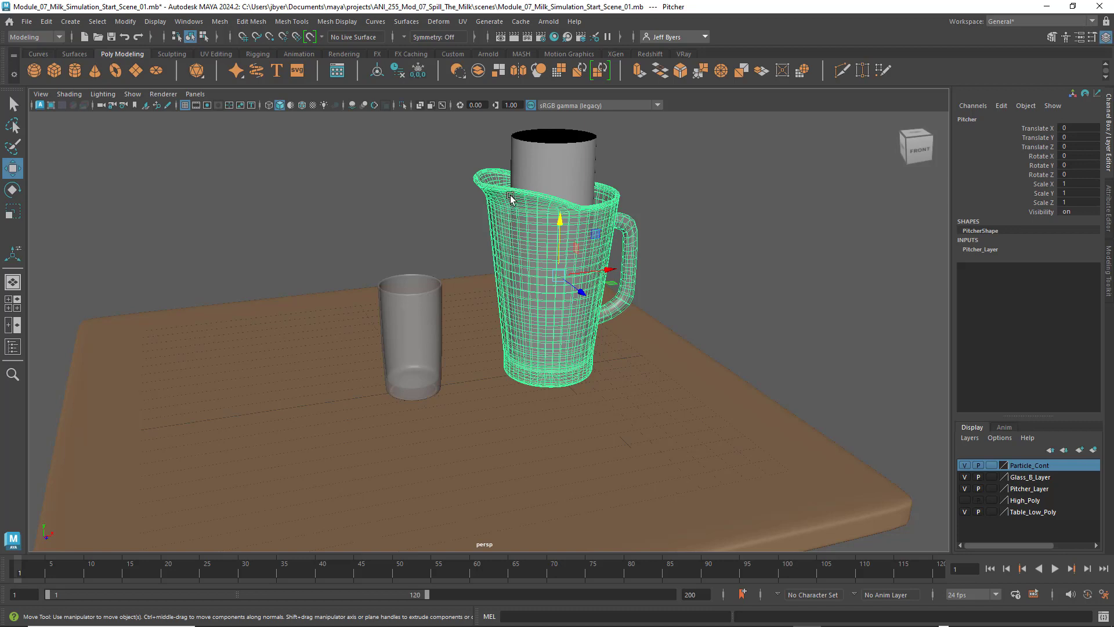
{"action": "right_click_drag", "start_coordinate": [503, 196], "coordinate": [500, 495]}
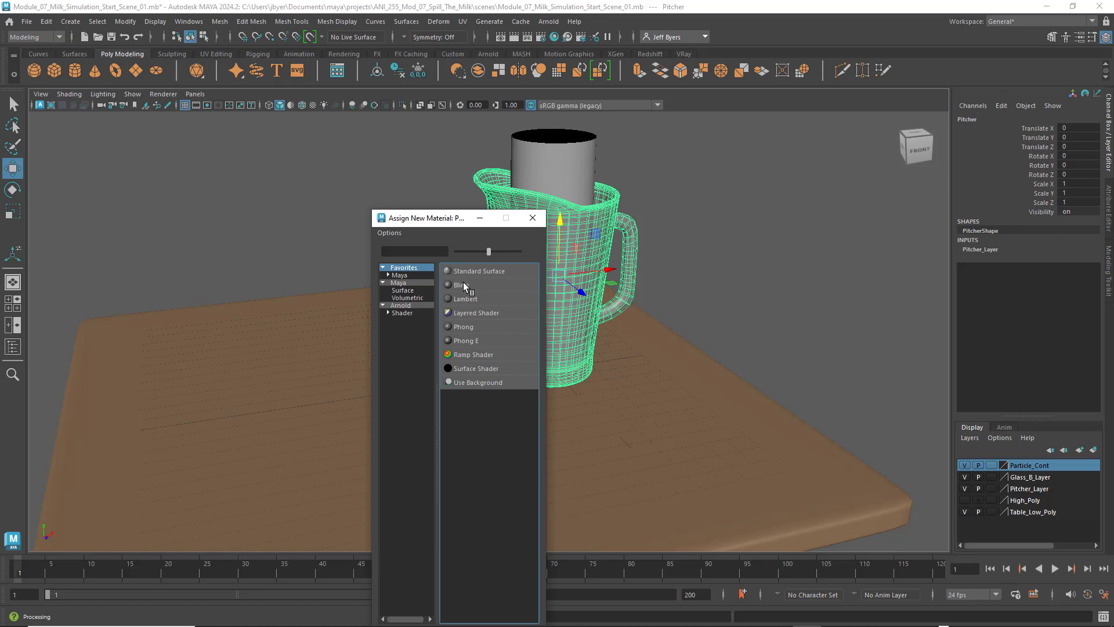
{"action": "left_click", "coordinate": [709, 235]}
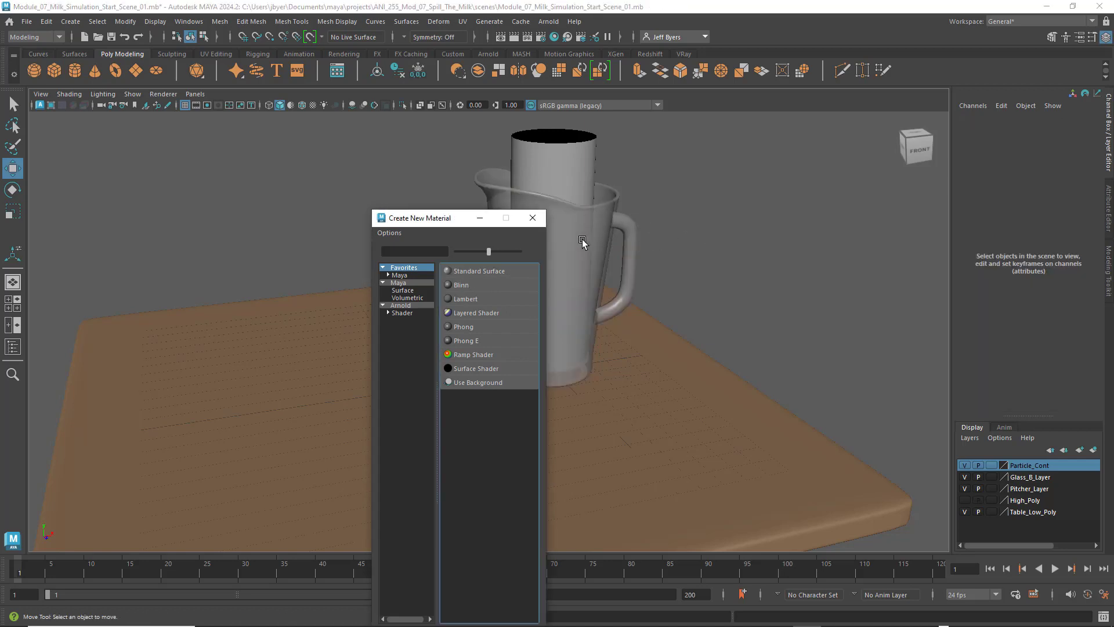
{"action": "left_click", "coordinate": [533, 217]}
- Check the Glass_TX Blinn material's attributes, including transparency, on both the pitcher and the drinking glass
{"action": "left_click", "coordinate": [418, 325]}
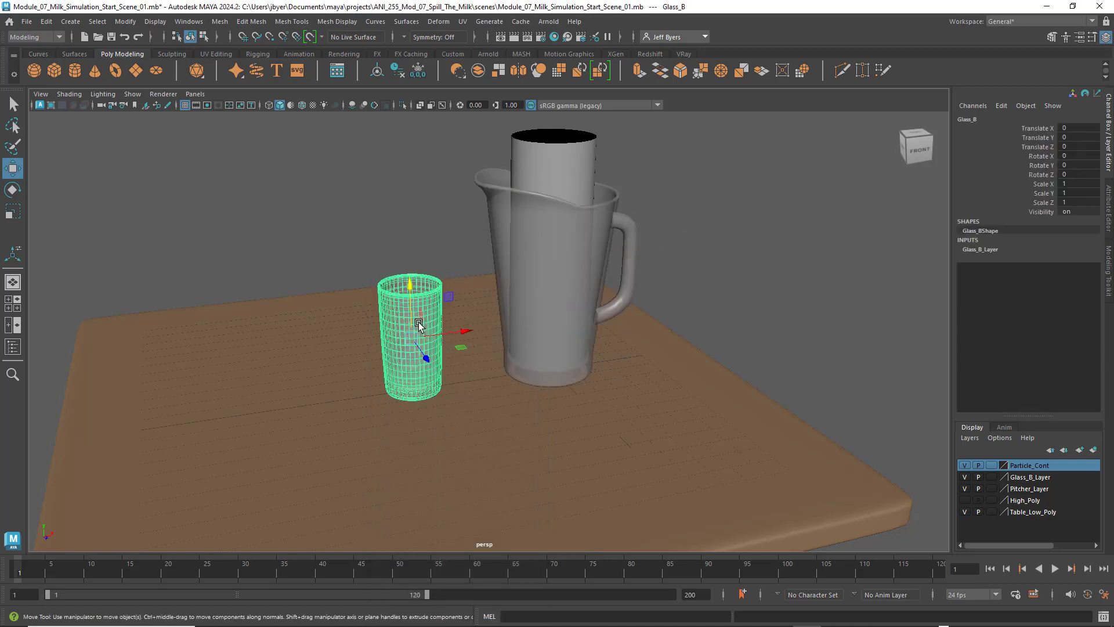
{"action": "left_click", "coordinate": [555, 245]}
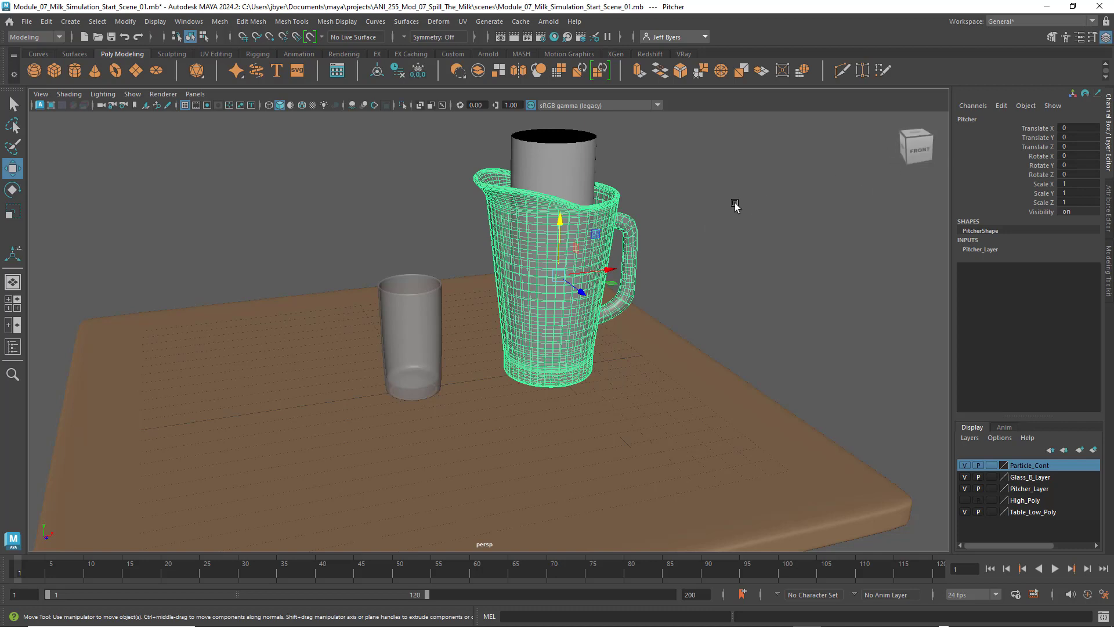
{"action": "key", "text": "ctrl+a"}
{"action": "left_click", "coordinate": [999, 118]}
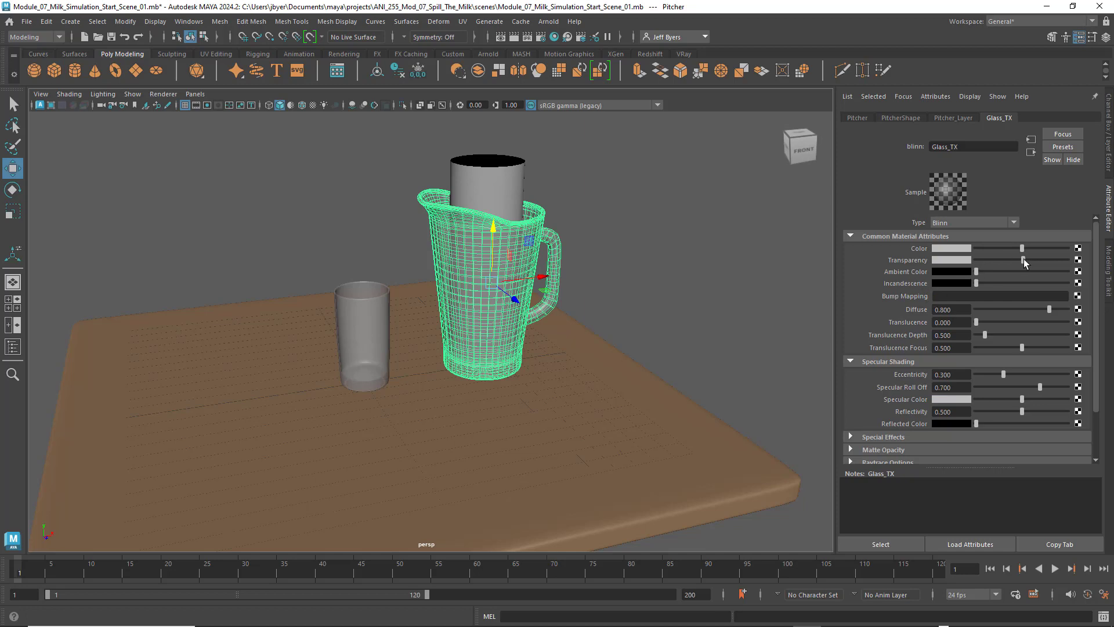
{"action": "left_click", "coordinate": [344, 316]}
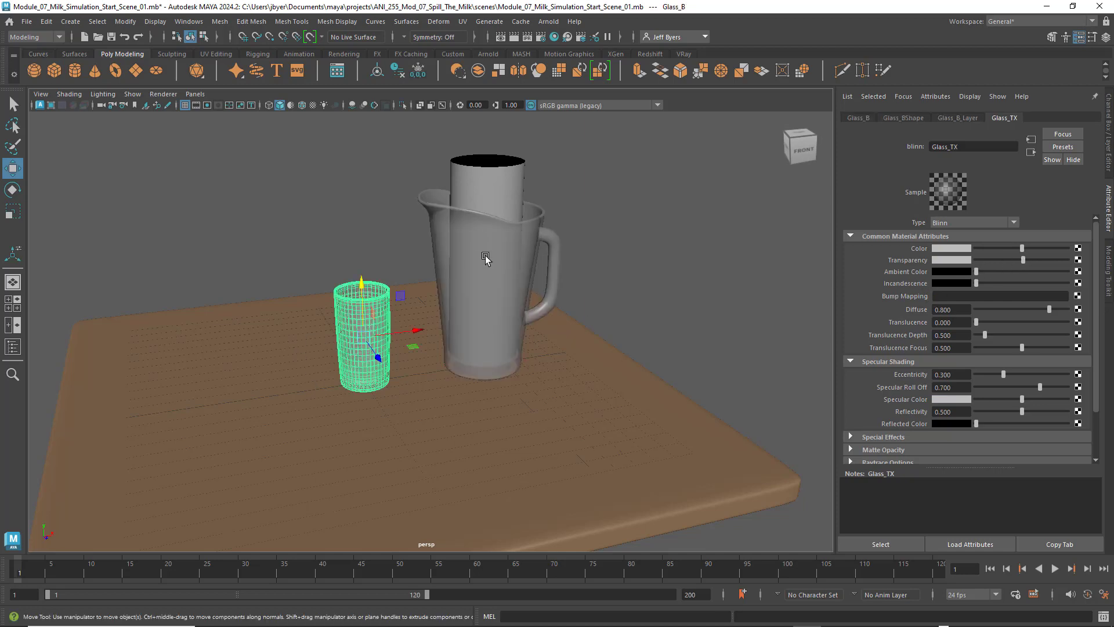
{"action": "left_click", "coordinate": [494, 262]}
{"action": "left_click", "coordinate": [358, 340]}
{"action": "left_click", "coordinate": [543, 305]}
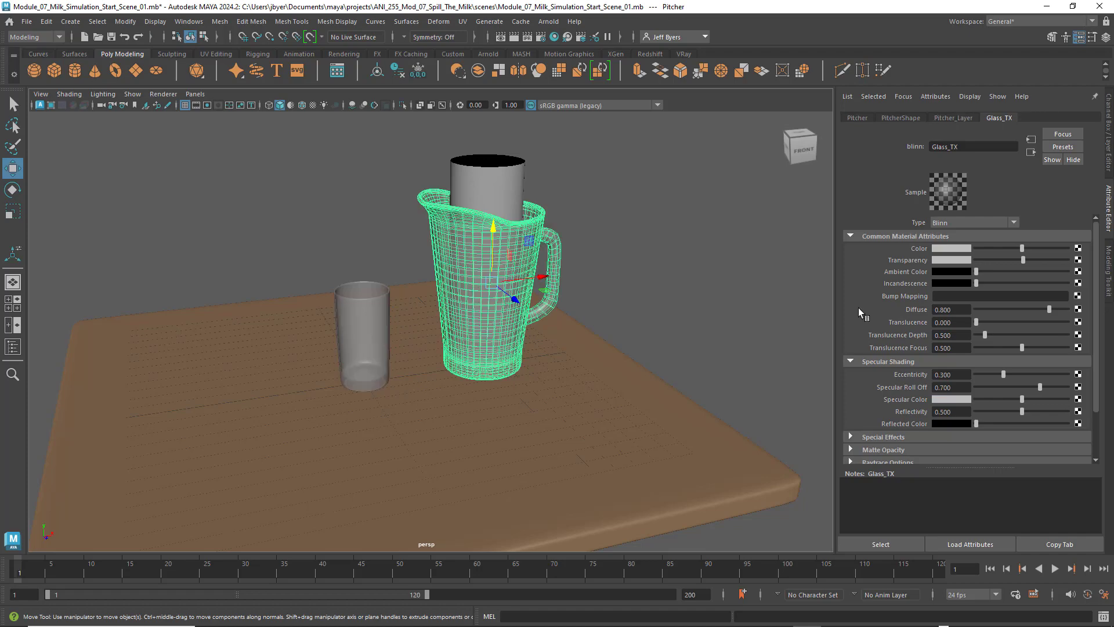
- Clear the pitcher selection and select the particle container inside it
{"action": "left_click_drag", "start_coordinate": [656, 245], "coordinate": [698, 232], "text": "alt"}
{"action": "scroll", "coordinate": [676, 256], "scroll_direction": "up", "scroll_amount": 5}
{"action": "middle_click_drag", "start_coordinate": [689, 239], "coordinate": [643, 246], "text": "alt"}
{"action": "left_click", "coordinate": [649, 279]}
{"action": "scroll", "coordinate": [634, 266], "scroll_direction": "down", "scroll_amount": 5}
{"action": "left_click", "coordinate": [476, 249]}
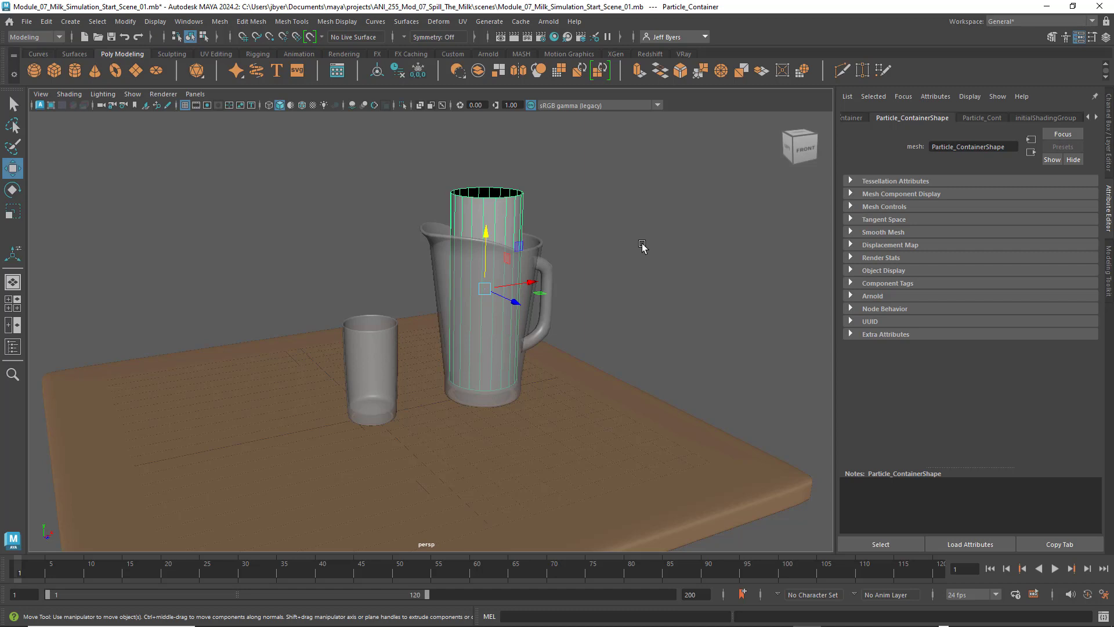
{"action": "left_click_drag", "start_coordinate": [642, 246], "coordinate": [624, 262], "text": "alt"}
{"action": "scroll", "coordinate": [635, 263], "scroll_direction": "up", "scroll_amount": 4}
{"action": "scroll", "coordinate": [636, 262], "scroll_direction": "down", "scroll_amount": 5}
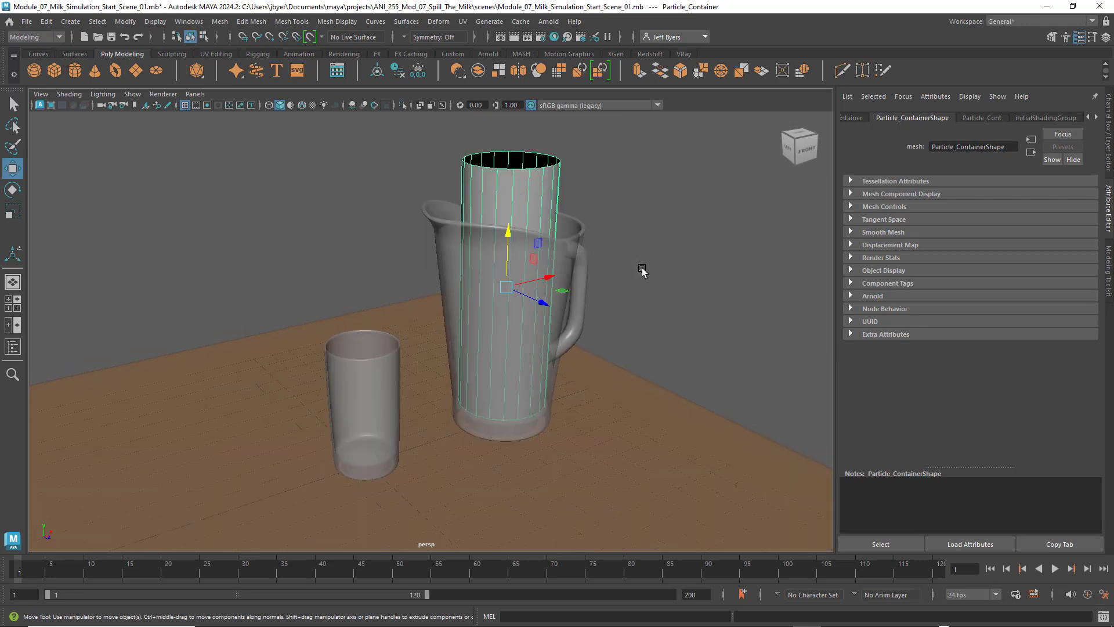
{"action": "scroll", "coordinate": [626, 263], "scroll_direction": "down", "scroll_amount": 5}
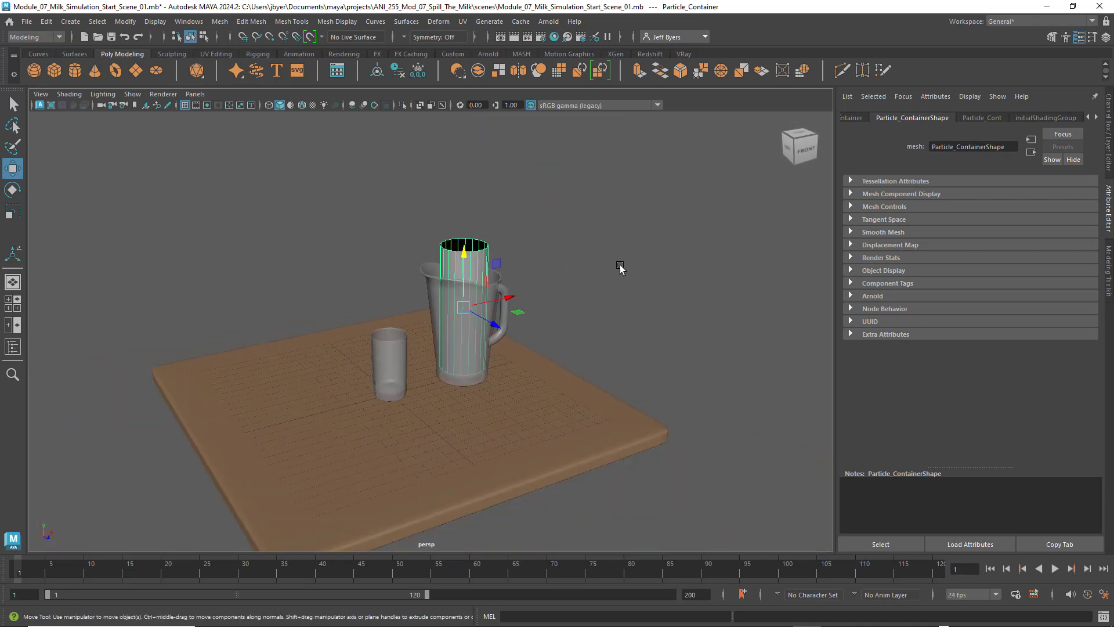
{"action": "scroll", "coordinate": [628, 263], "scroll_direction": "up", "scroll_amount": 8}
{"action": "middle_click_drag", "start_coordinate": [630, 260], "coordinate": [624, 268], "text": "alt"}
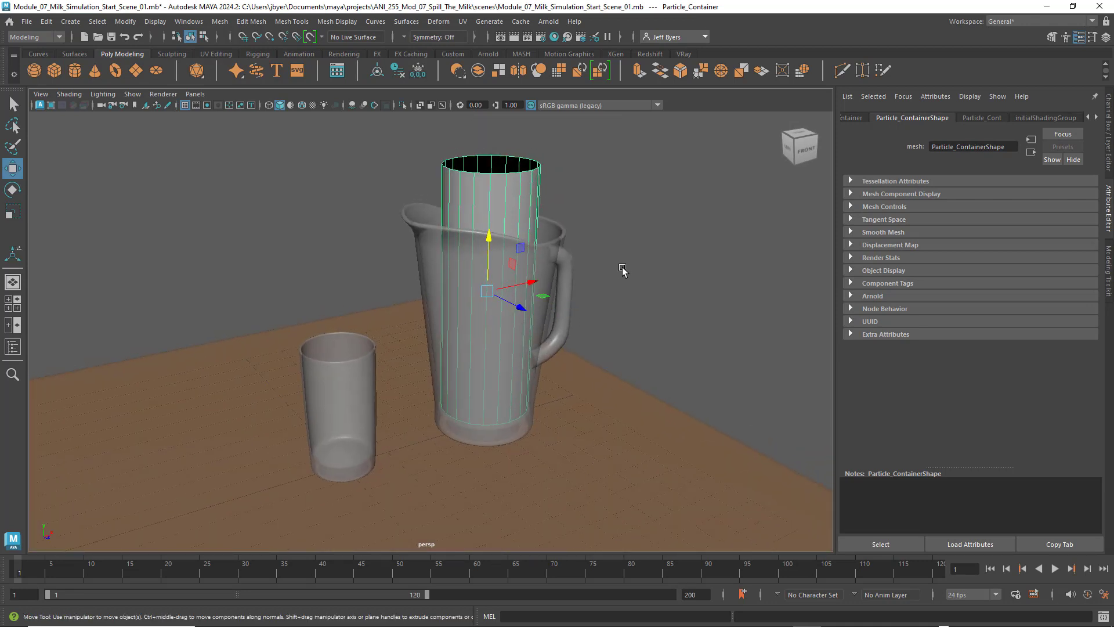
{"action": "mouse_move", "coordinate": [627, 269]}
{"action": "right_mouse_down", "text": "alt"}
{"action": "mouse_move", "coordinate": [655, 268]}
{"action": "mouse_move", "coordinate": [644, 266]}
{"action": "right_mouse_up", "text": "alt"}
{"action": "mouse_move", "coordinate": [639, 267]}
{"action": "left_mouse_down", "text": "alt"}
{"action": "mouse_move", "coordinate": [654, 256]}
{"action": "mouse_move", "coordinate": [557, 262]}
{"action": "mouse_move", "coordinate": [639, 264]}
{"action": "left_mouse_up", "text": "alt"}
{"action": "mouse_move", "coordinate": [639, 266]}
{"action": "right_mouse_down", "text": "alt"}
{"action": "mouse_move", "coordinate": [664, 263]}
{"action": "mouse_move", "coordinate": [633, 277]}
{"action": "right_mouse_up", "text": "alt"}
{"action": "left_click_drag", "start_coordinate": [633, 278], "coordinate": [581, 281], "text": "alt"}
{"action": "scroll", "coordinate": [642, 275], "scroll_direction": "up", "scroll_amount": 3}
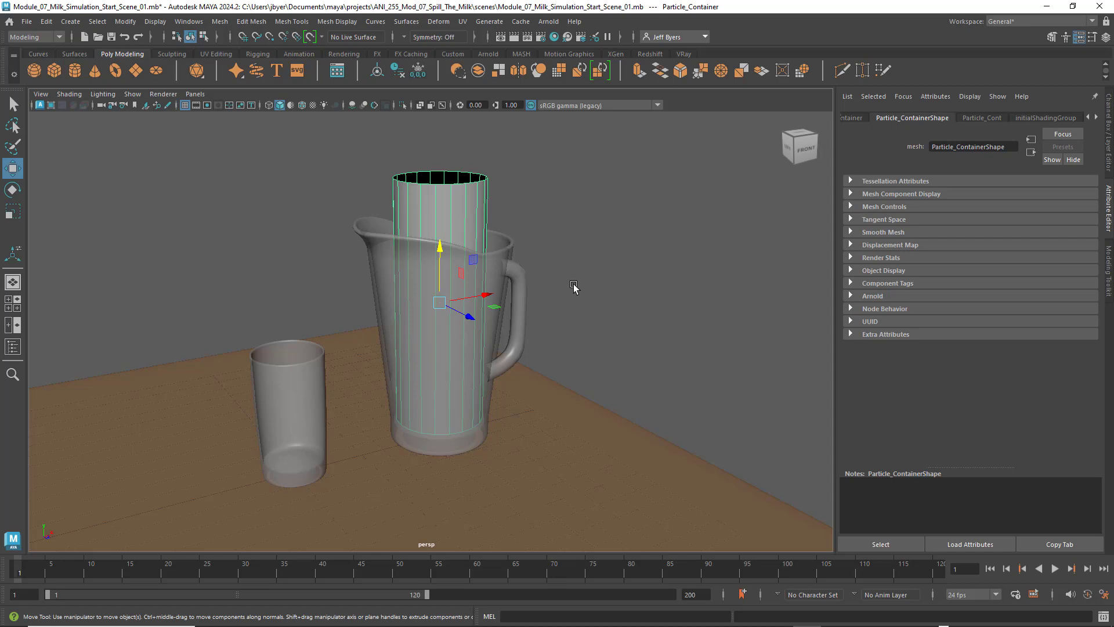
{"action": "mouse_move", "coordinate": [573, 287]}
{"action": "left_mouse_down", "text": "alt"}
{"action": "mouse_move", "coordinate": [585, 275]}
{"action": "mouse_move", "coordinate": [577, 281]}
{"action": "left_mouse_up", "text": "alt"}
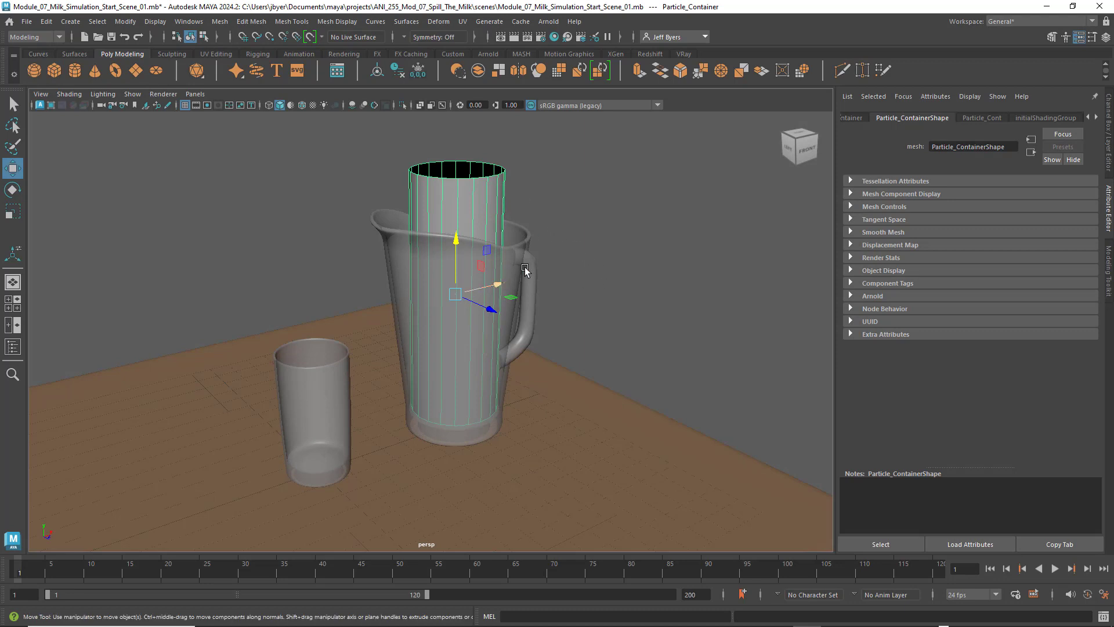
{"action": "left_click_drag", "start_coordinate": [601, 284], "coordinate": [579, 272], "text": "alt"}
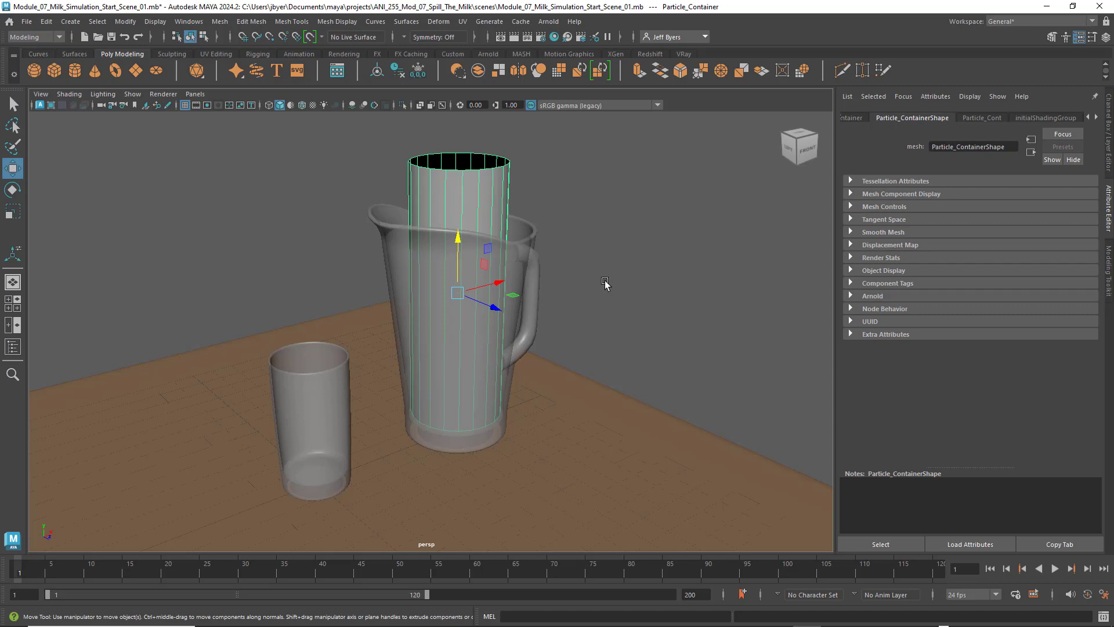
{"action": "left_click_drag", "start_coordinate": [605, 283], "coordinate": [635, 287], "text": "alt"}
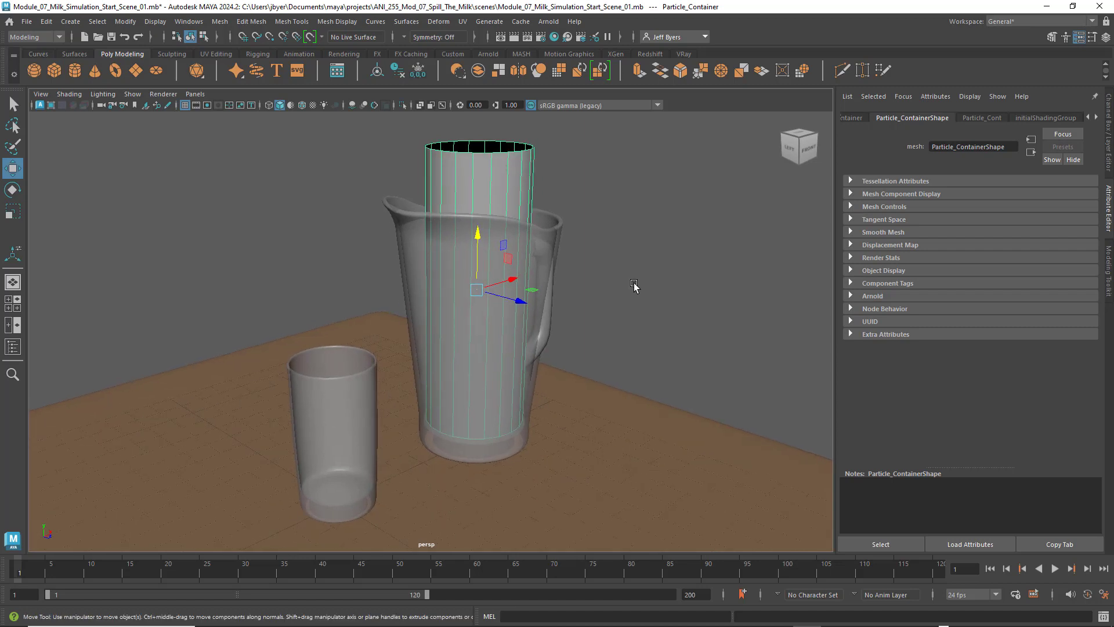
{"action": "right_click_drag", "start_coordinate": [635, 287], "coordinate": [627, 283], "text": "alt"}
{"action": "middle_click_drag", "start_coordinate": [632, 276], "coordinate": [624, 269], "text": "alt"}
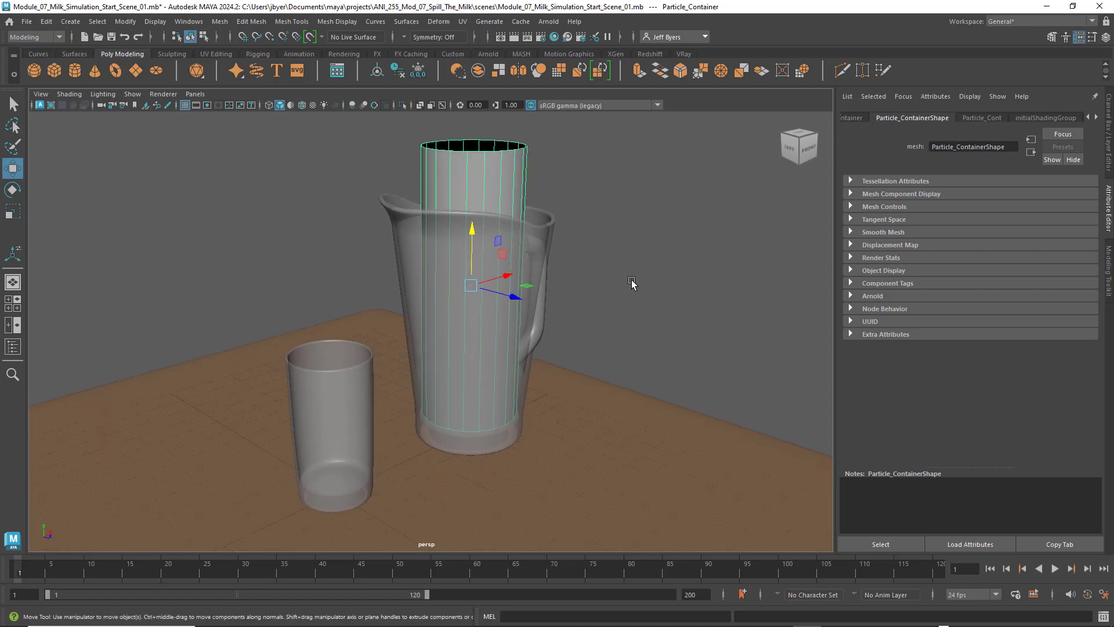
- Select the table, glass, pitcher and particle container together and freeze their transformations
{"action": "right_click_drag", "start_coordinate": [632, 282], "coordinate": [625, 281], "text": "alt"}
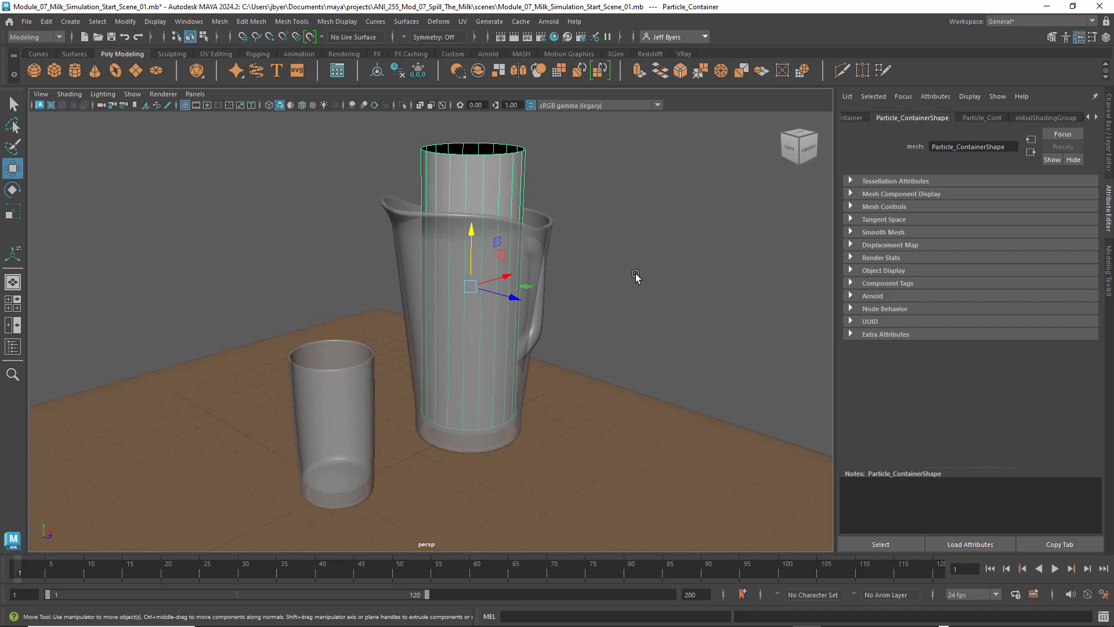
{"action": "left_click_drag", "start_coordinate": [636, 273], "coordinate": [618, 241], "text": "alt"}
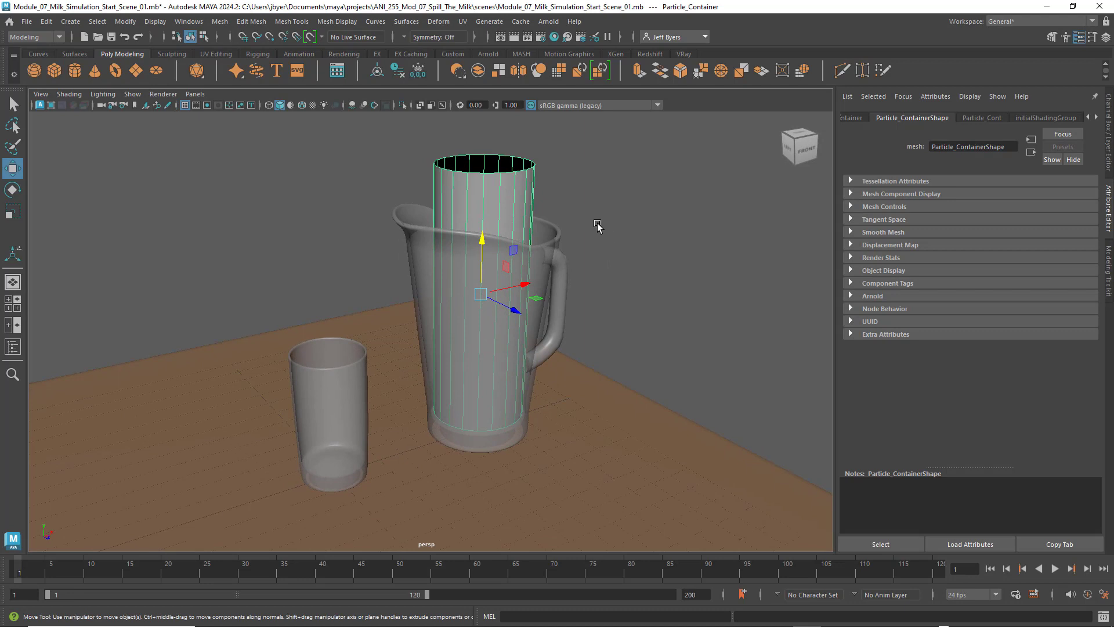
{"action": "mouse_move", "coordinate": [232, 155]}
{"action": "left_mouse_down"}
{"action": "mouse_move", "coordinate": [301, 191]}
{"action": "mouse_move", "coordinate": [659, 473]}
{"action": "left_mouse_up"}
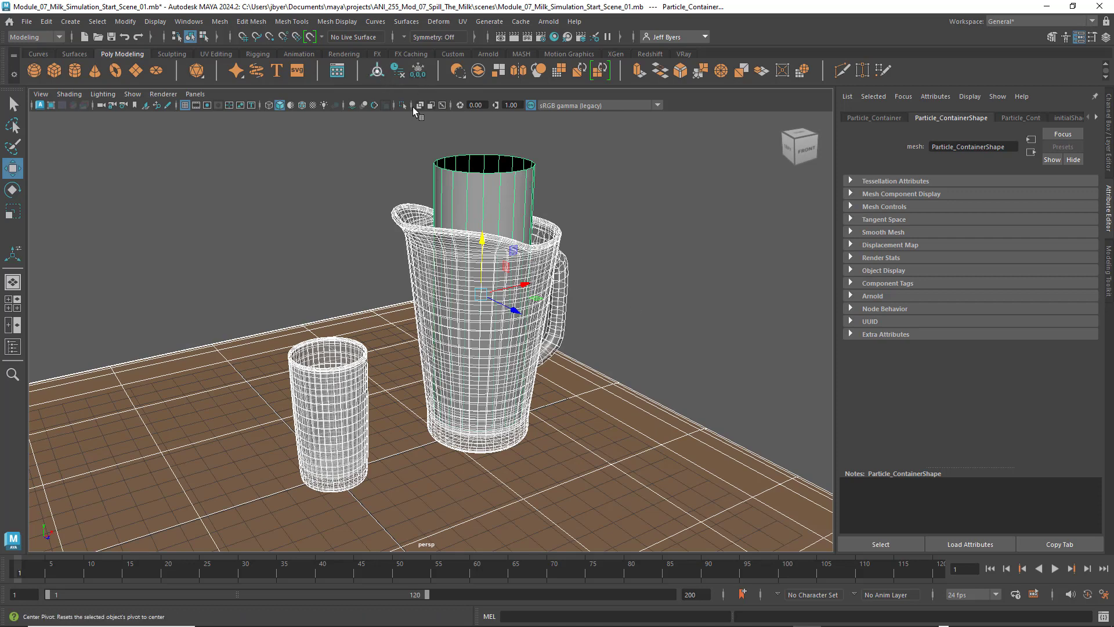
{"action": "left_click", "coordinate": [418, 69]}
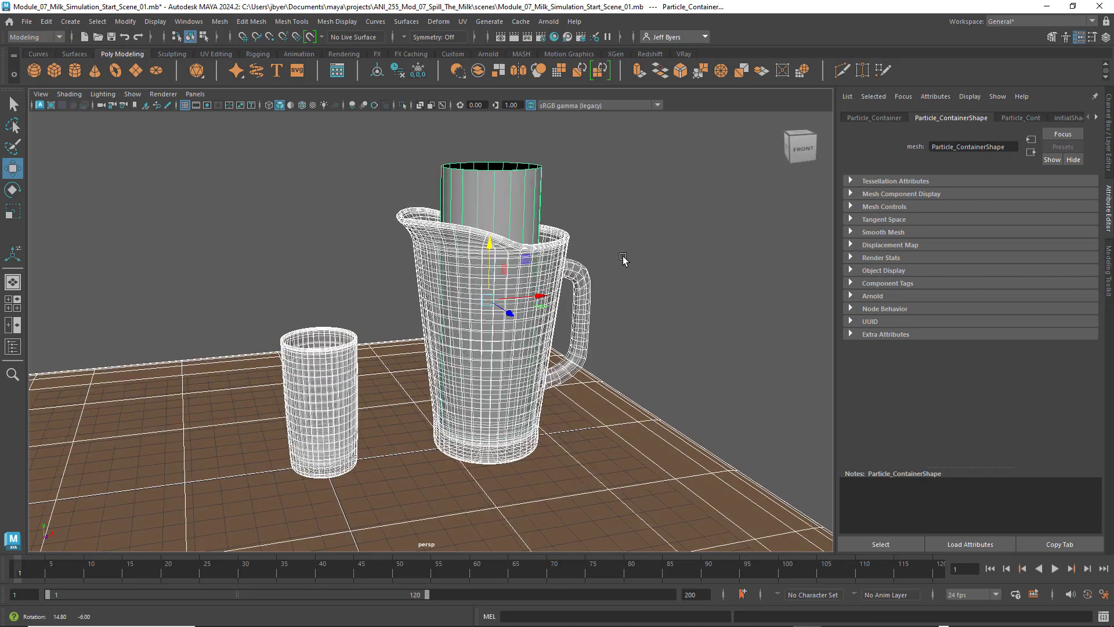
- Select the pitcher and the drinking glass in turn to examine each mesh and how they stand on the table
{"action": "left_click", "coordinate": [488, 310]}
{"action": "left_click_drag", "start_coordinate": [487, 310], "coordinate": [540, 314], "text": "alt"}
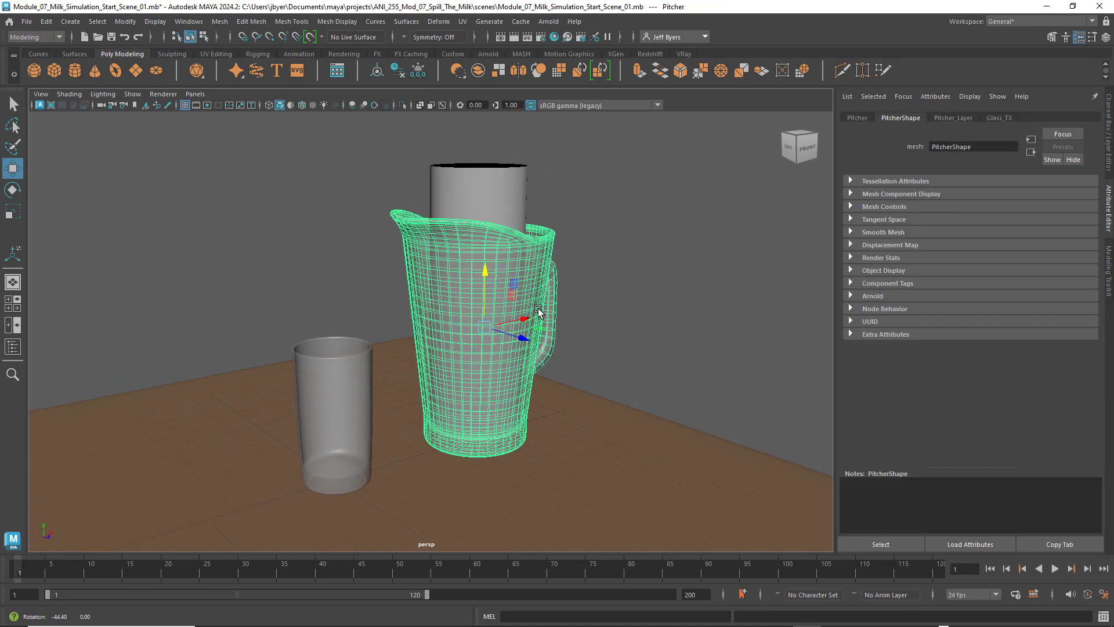
{"action": "scroll", "coordinate": [513, 287], "scroll_direction": "up", "scroll_amount": 3}
{"action": "left_click_drag", "start_coordinate": [397, 342], "coordinate": [410, 262], "text": "alt"}
{"action": "left_click", "coordinate": [323, 369]}
{"action": "left_click_drag", "start_coordinate": [323, 369], "coordinate": [473, 251], "text": "alt"}
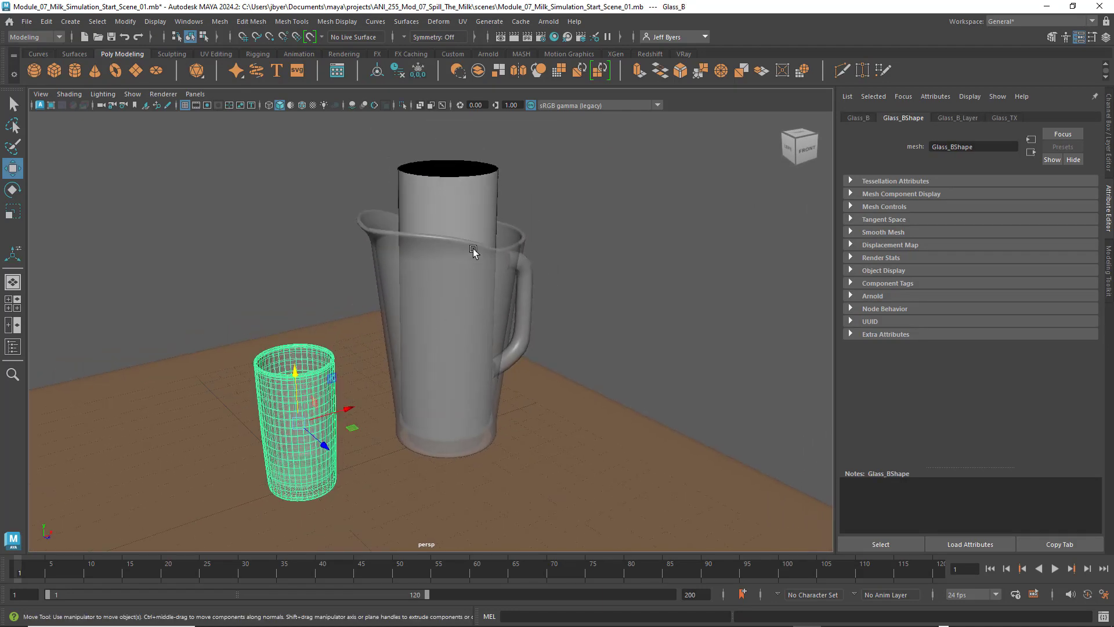
{"action": "left_click", "coordinate": [531, 288]}
{"action": "left_click", "coordinate": [313, 384]}
{"action": "left_click", "coordinate": [393, 290]}
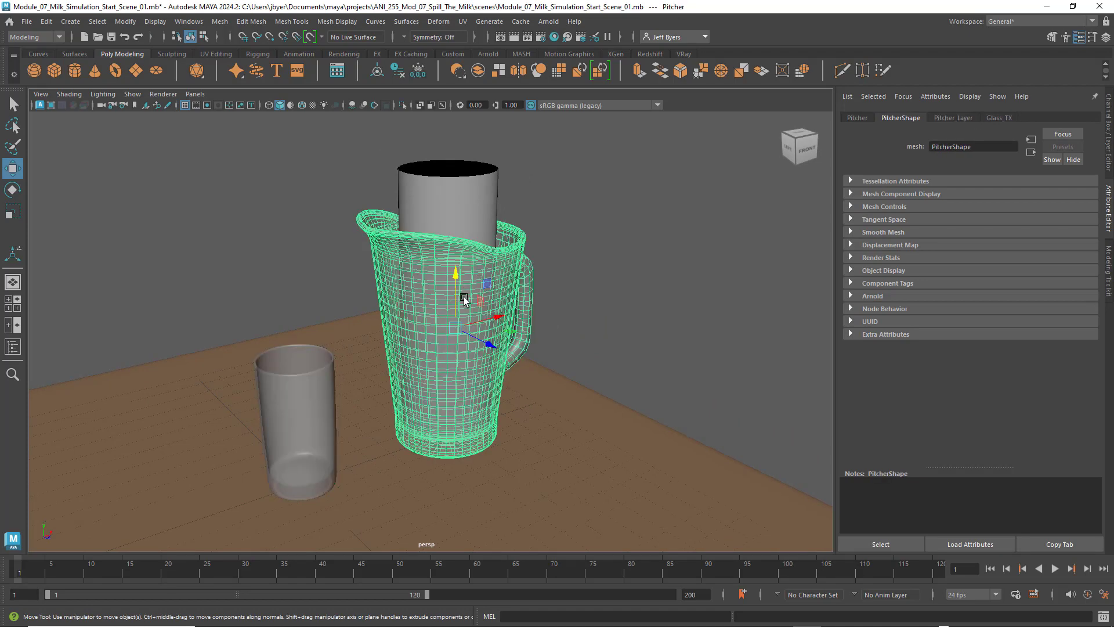
{"action": "left_click_drag", "start_coordinate": [464, 299], "coordinate": [526, 294], "text": "alt"}
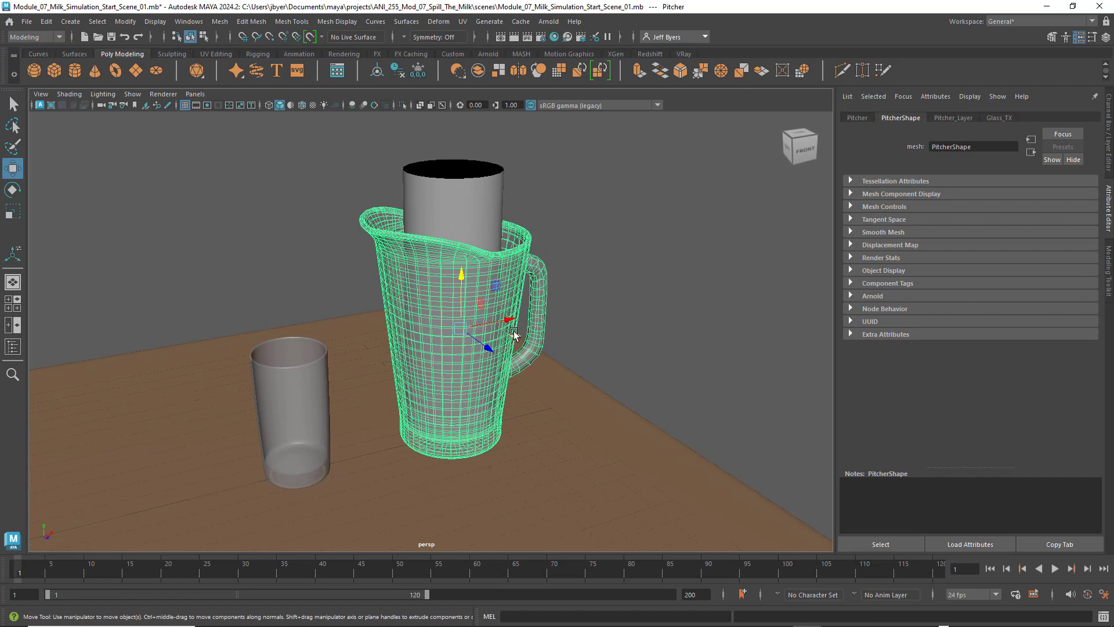
{"action": "middle_click_drag", "start_coordinate": [514, 332], "coordinate": [561, 329], "text": "alt"}
{"action": "scroll", "coordinate": [503, 349], "scroll_direction": "down", "scroll_amount": 2}
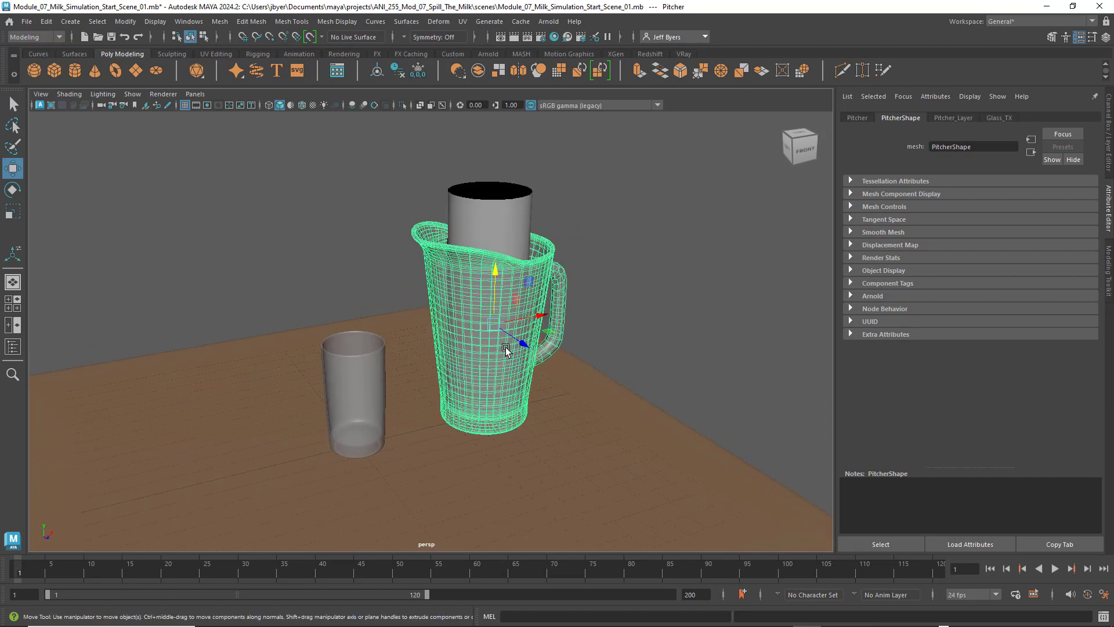
{"action": "mouse_move", "coordinate": [613, 351]}
{"action": "left_mouse_down", "text": "alt"}
{"action": "mouse_move", "coordinate": [575, 346]}
{"action": "mouse_move", "coordinate": [610, 344]}
{"action": "left_mouse_up", "text": "alt"}
{"action": "scroll", "coordinate": [559, 348], "scroll_direction": "up", "scroll_amount": 2}
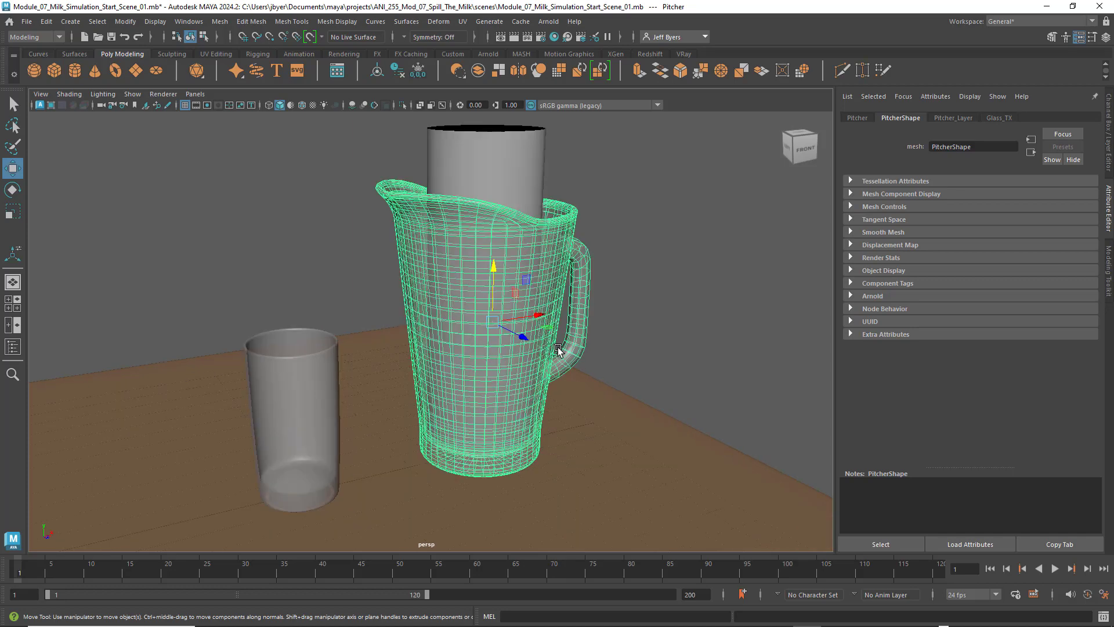
{"action": "left_click_drag", "start_coordinate": [528, 349], "coordinate": [540, 350], "text": "alt"}
{"action": "mouse_move", "coordinate": [542, 349]}
{"action": "middle_mouse_down", "text": "alt"}
{"action": "mouse_move", "coordinate": [519, 345]}
{"action": "mouse_move", "coordinate": [541, 348]}
{"action": "middle_mouse_up", "text": "alt"}
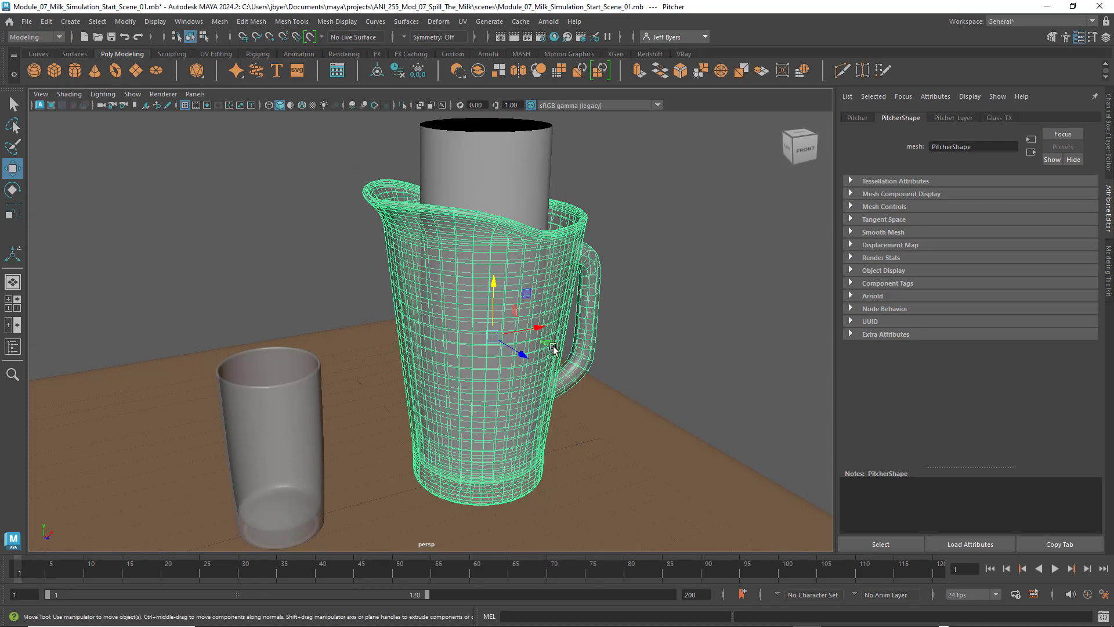
{"action": "right_click_drag", "start_coordinate": [552, 352], "coordinate": [516, 346], "text": "alt"}
{"action": "left_click_drag", "start_coordinate": [517, 345], "coordinate": [518, 344], "text": "alt"}
{"action": "middle_click_drag", "start_coordinate": [525, 337], "coordinate": [535, 330], "text": "alt"}
{"action": "scroll", "coordinate": [534, 335], "scroll_direction": "down", "scroll_amount": 3}
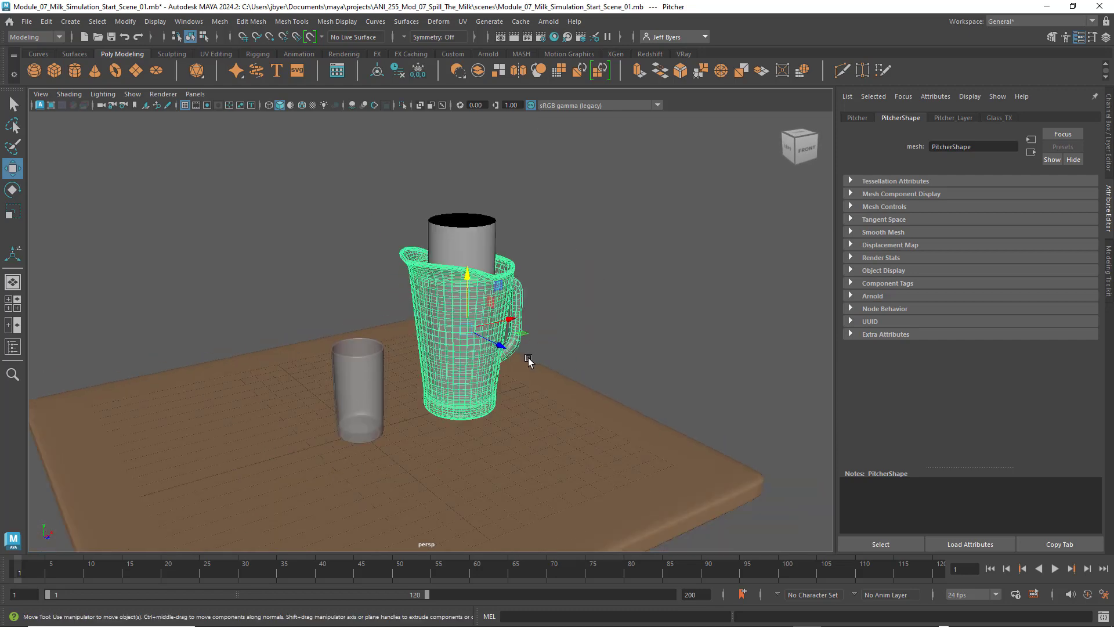
{"action": "left_click_drag", "start_coordinate": [529, 361], "coordinate": [530, 361], "text": "alt"}
{"action": "middle_click_drag", "start_coordinate": [528, 361], "coordinate": [522, 343], "text": "alt"}
{"action": "scroll", "coordinate": [515, 322], "scroll_direction": "up", "scroll_amount": 4}
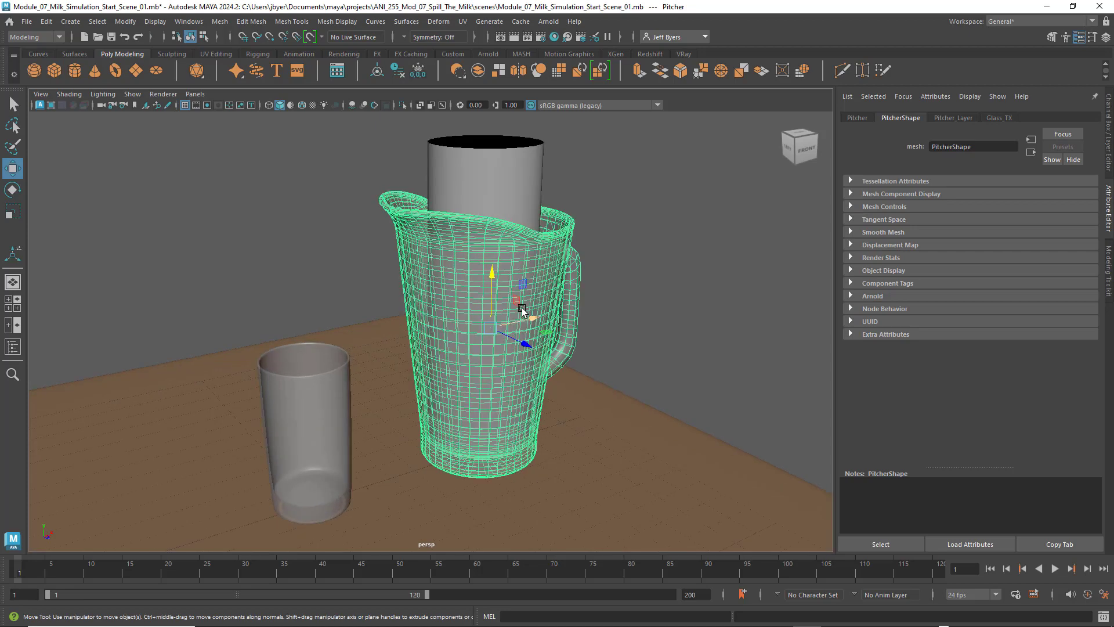
- Fill the particle container with nParticles using a new solver, a Resolution of 50, Particle Density 1 and Close Packing
{"action": "left_click_drag", "start_coordinate": [545, 291], "coordinate": [522, 227], "text": "alt"}
{"action": "left_click", "coordinate": [514, 230]}
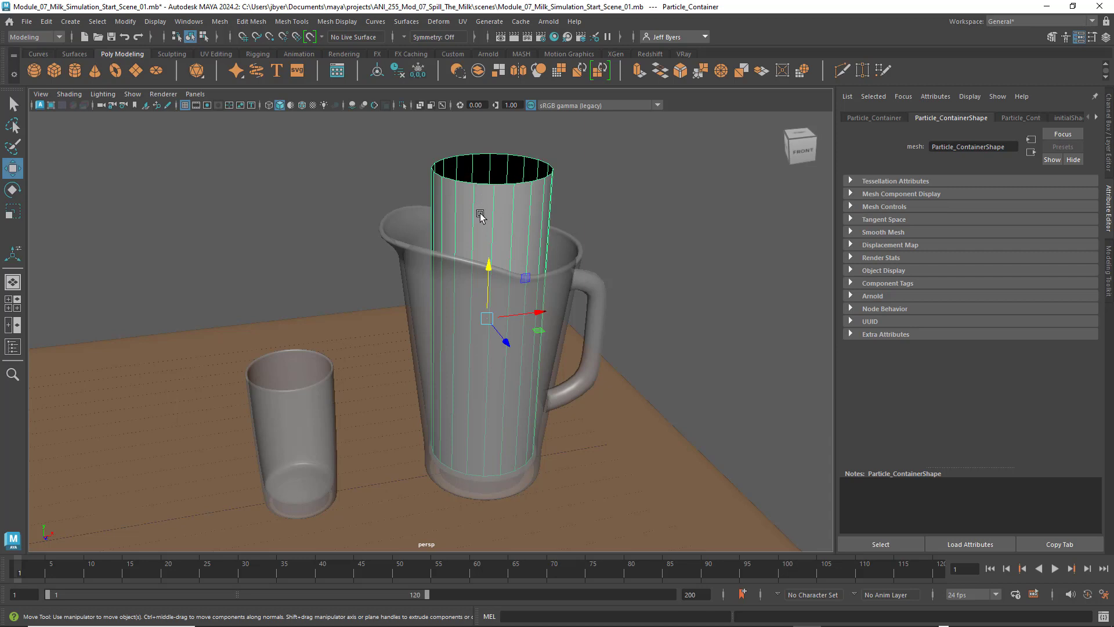
{"action": "key", "text": "space"}
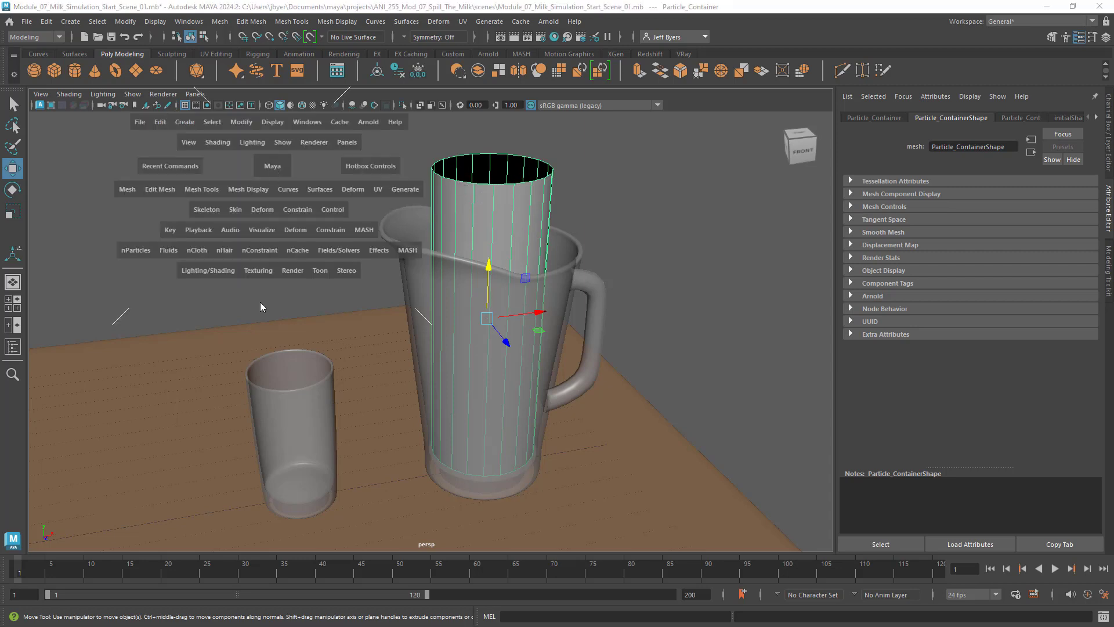
{"action": "left_click", "coordinate": [138, 250]}
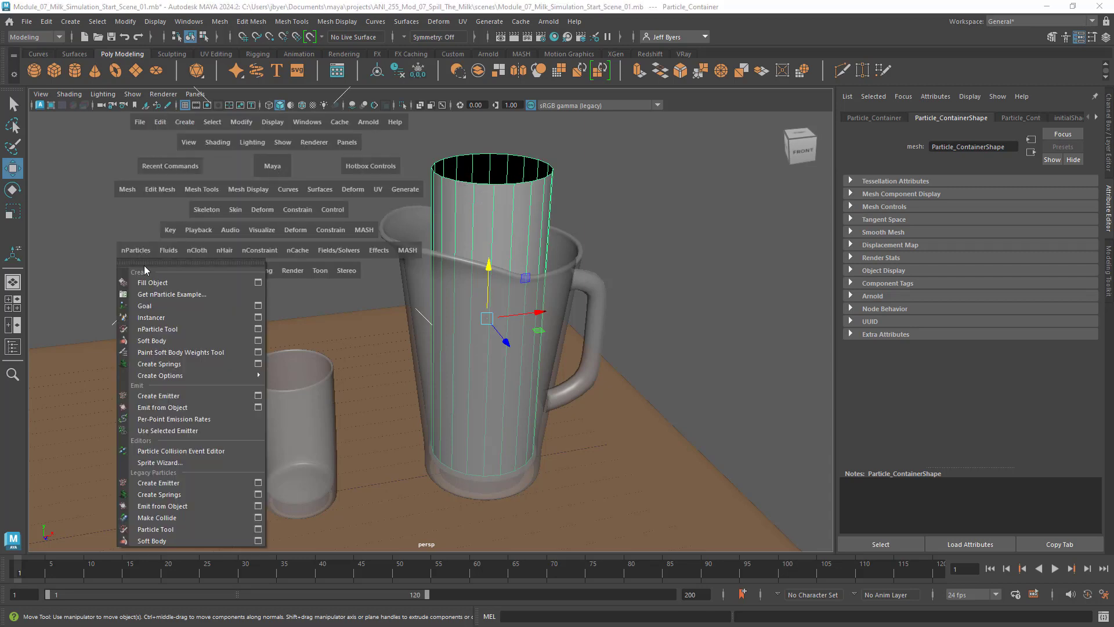
{"action": "left_click", "coordinate": [258, 282]}
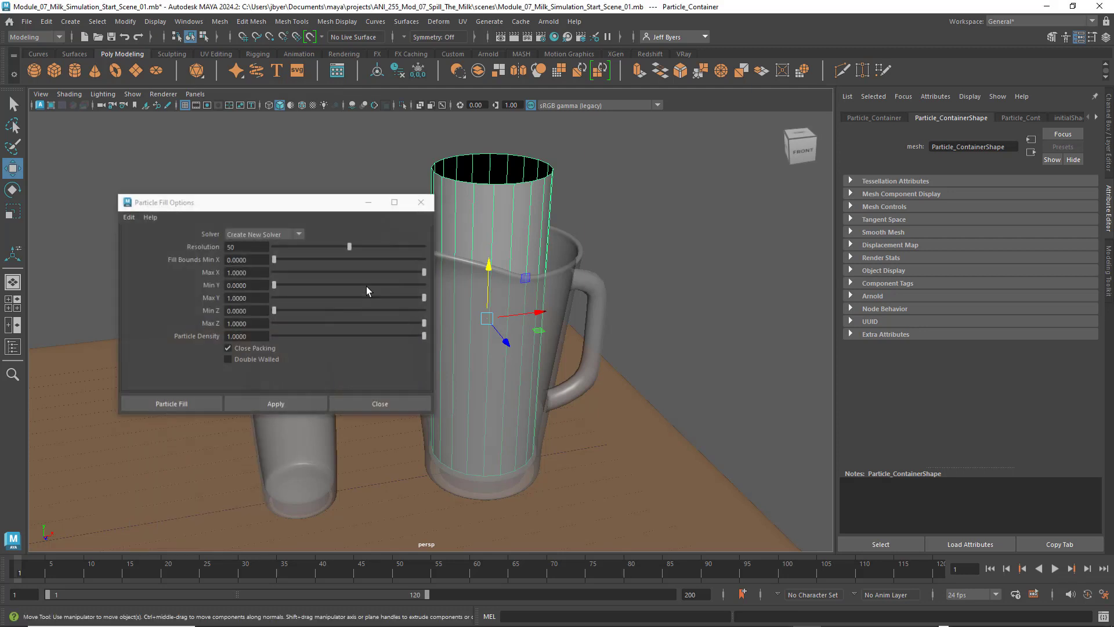
{"action": "double_click", "coordinate": [239, 247]}
{"action": "left_click", "coordinate": [238, 247]}
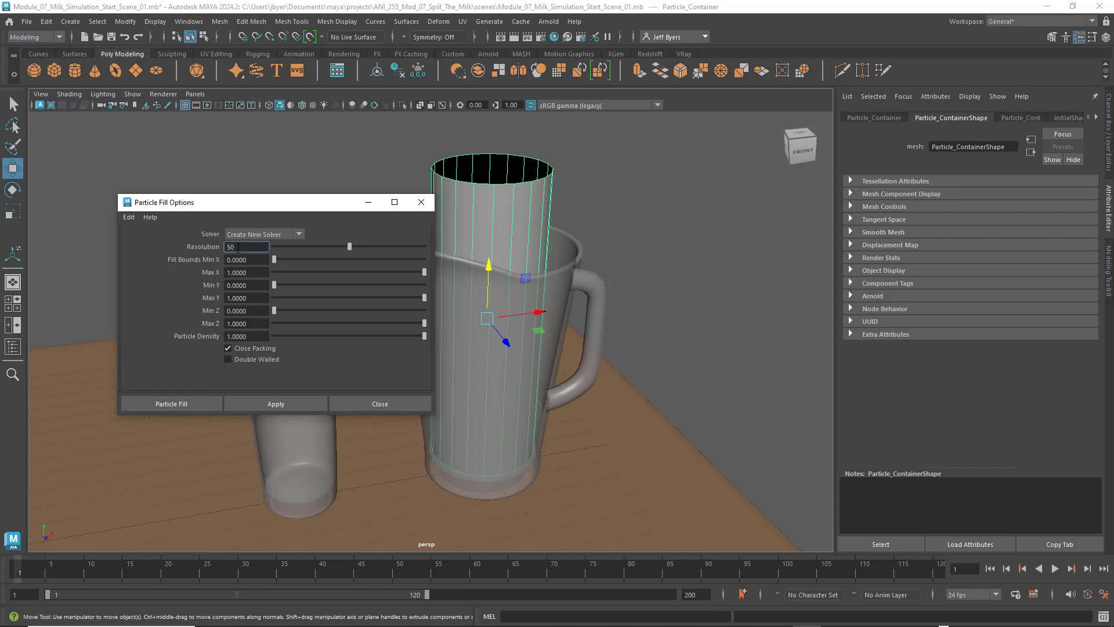
{"action": "double_click", "coordinate": [238, 247]}
{"action": "left_click", "coordinate": [194, 403]}
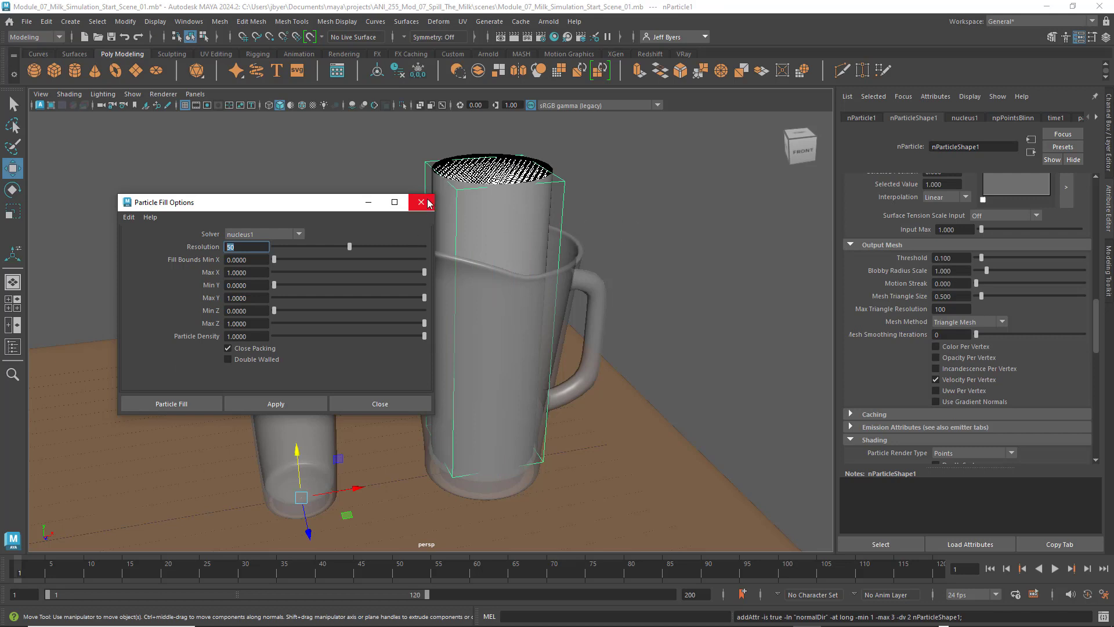
{"action": "left_click", "coordinate": [422, 203]}
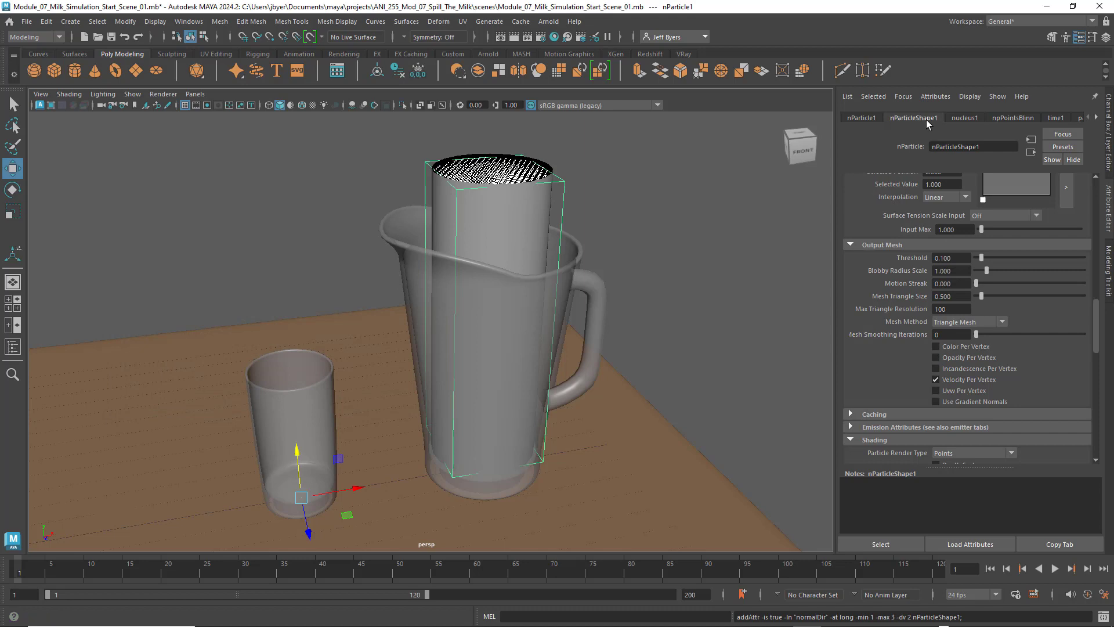
- Examine the Count and Particle Size settings of the new nParticle shape
{"action": "scroll", "coordinate": [926, 221], "scroll_direction": "up", "scroll_amount": 10}
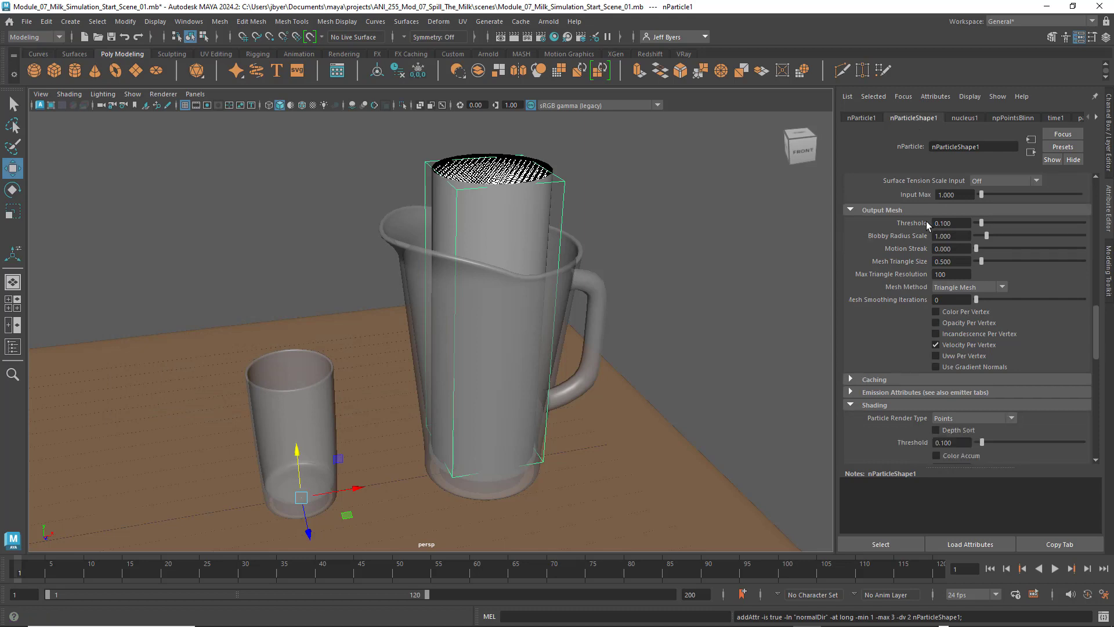
{"action": "scroll", "coordinate": [925, 222], "scroll_direction": "up", "scroll_amount": 5}
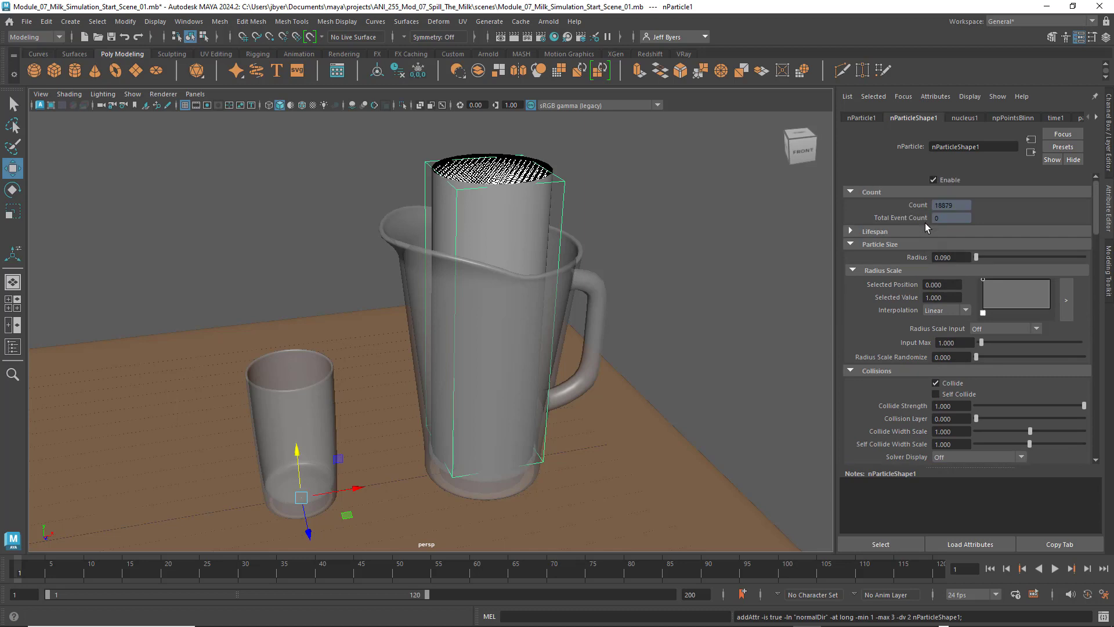
{"action": "scroll", "coordinate": [910, 219], "scroll_direction": "down", "scroll_amount": 1}
{"action": "scroll", "coordinate": [911, 219], "scroll_direction": "up", "scroll_amount": 1}
{"action": "scroll", "coordinate": [914, 270], "scroll_direction": "down", "scroll_amount": 1}
{"action": "scroll", "coordinate": [914, 266], "scroll_direction": "up", "scroll_amount": 1}
{"action": "left_click", "coordinate": [849, 191]}
{"action": "left_click", "coordinate": [849, 191]}
{"action": "scroll", "coordinate": [910, 245], "scroll_direction": "down", "scroll_amount": 1}
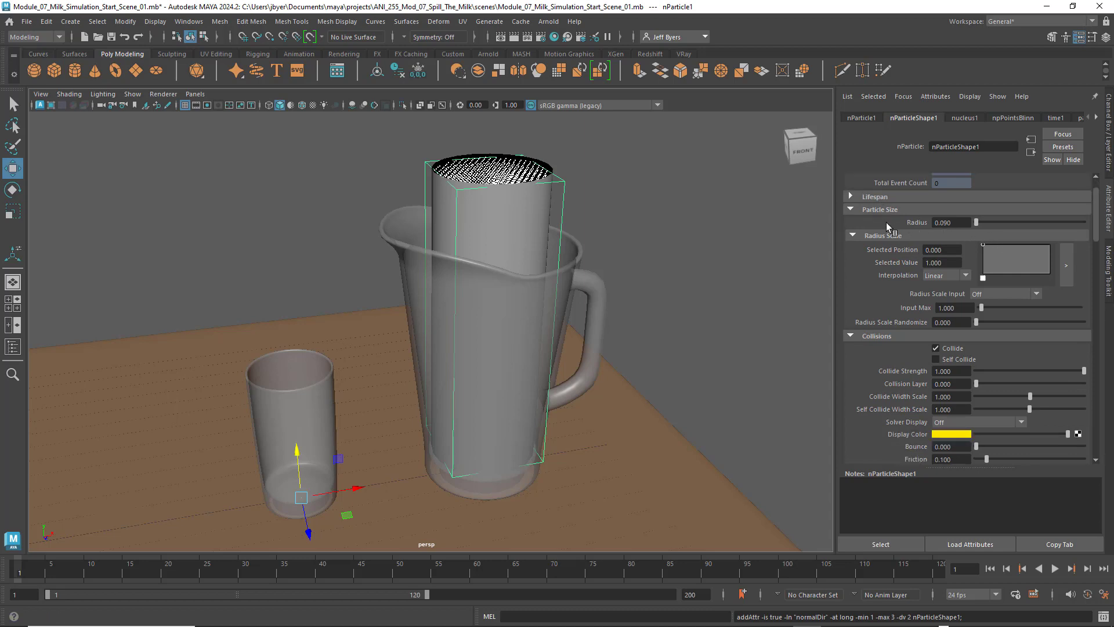
{"action": "left_click", "coordinate": [851, 208]}
{"action": "left_click", "coordinate": [851, 208]}
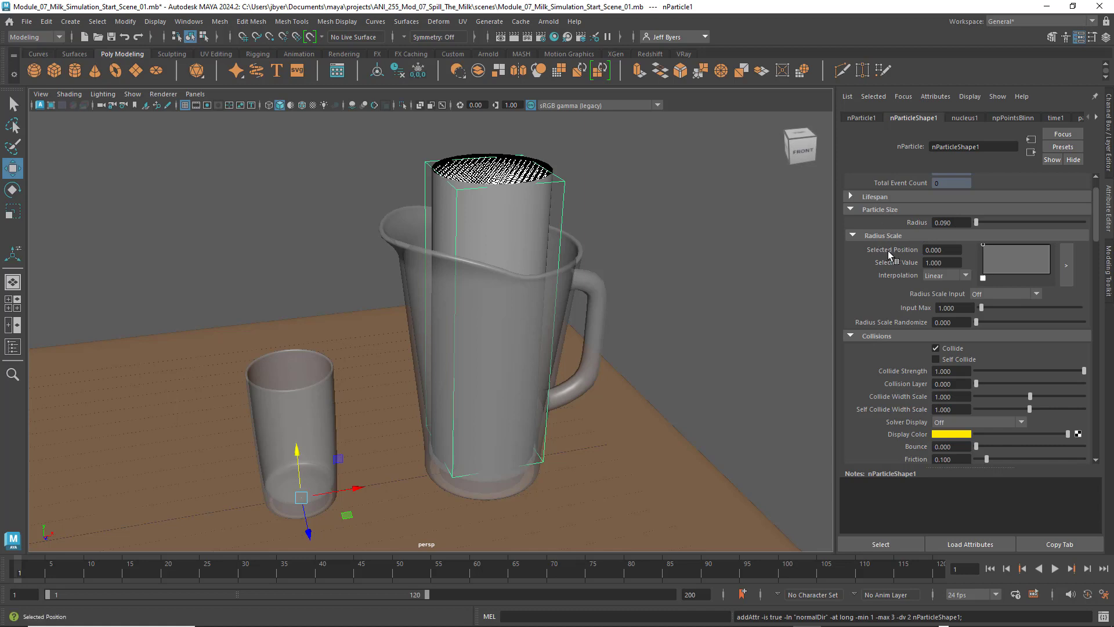
- Set the nParticle shape's Particle Render Type to Spheres in its Shading settings and clear the selection
{"action": "scroll", "coordinate": [888, 250], "scroll_direction": "down", "scroll_amount": 3}
{"action": "scroll", "coordinate": [928, 186], "scroll_direction": "up", "scroll_amount": 2}
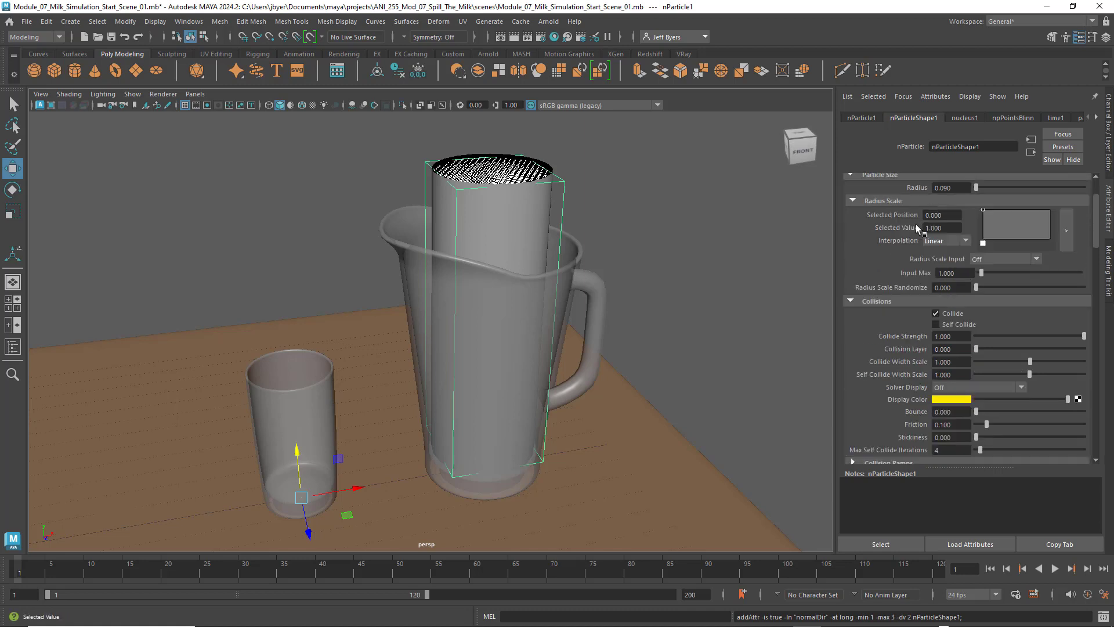
{"action": "scroll", "coordinate": [908, 243], "scroll_direction": "down", "scroll_amount": 3}
{"action": "scroll", "coordinate": [913, 243], "scroll_direction": "down", "scroll_amount": 9}
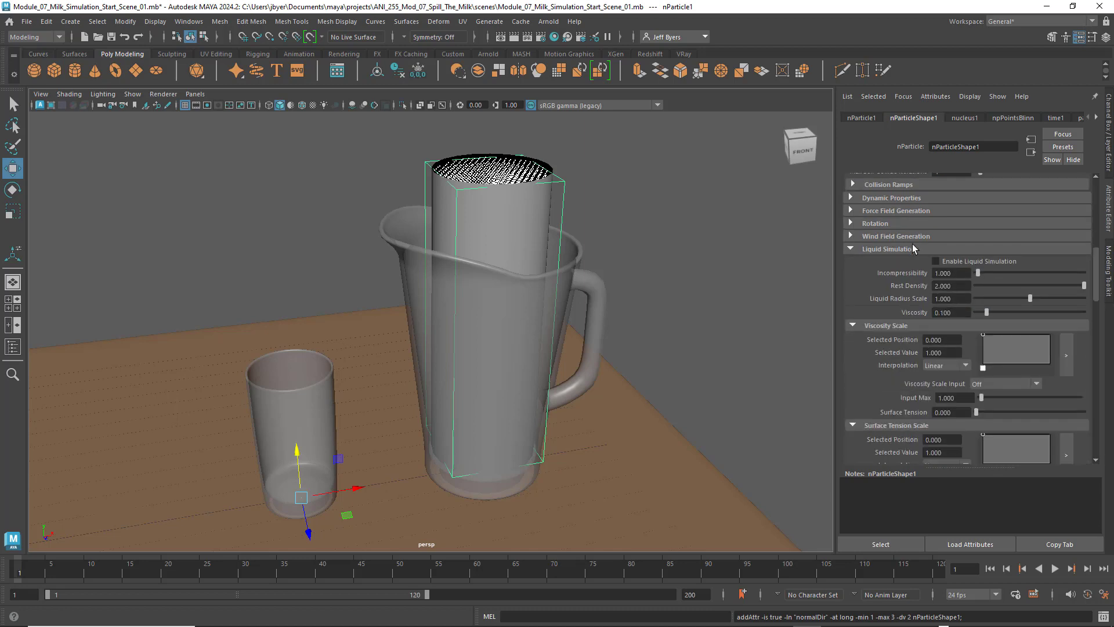
{"action": "scroll", "coordinate": [913, 244], "scroll_direction": "down", "scroll_amount": 9}
{"action": "scroll", "coordinate": [913, 242], "scroll_direction": "down", "scroll_amount": 9}
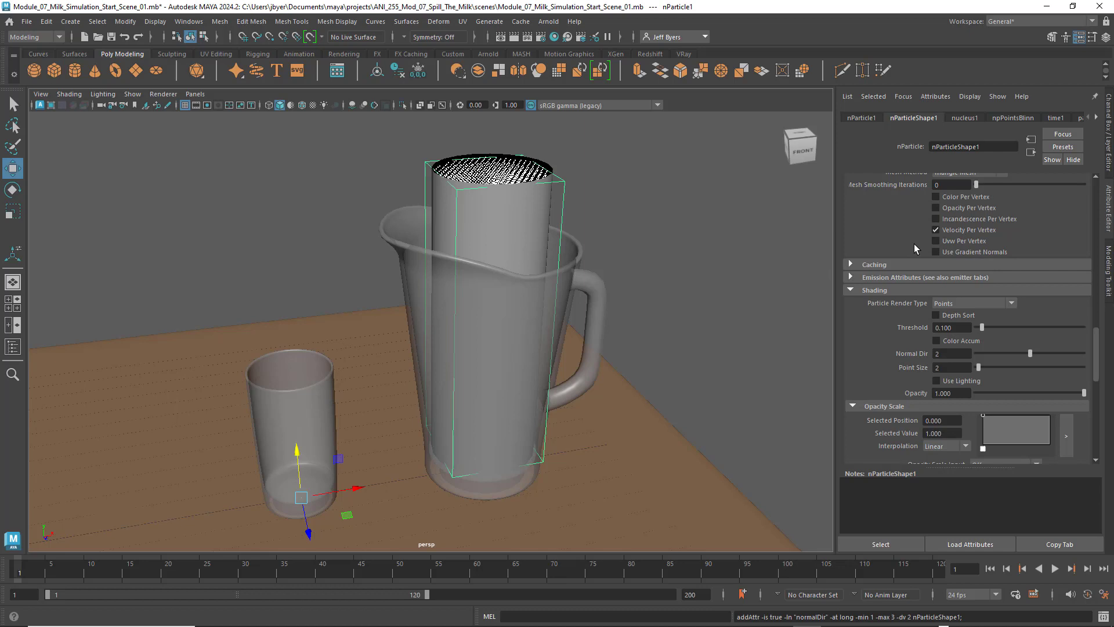
{"action": "scroll", "coordinate": [914, 248], "scroll_direction": "down", "scroll_amount": 2}
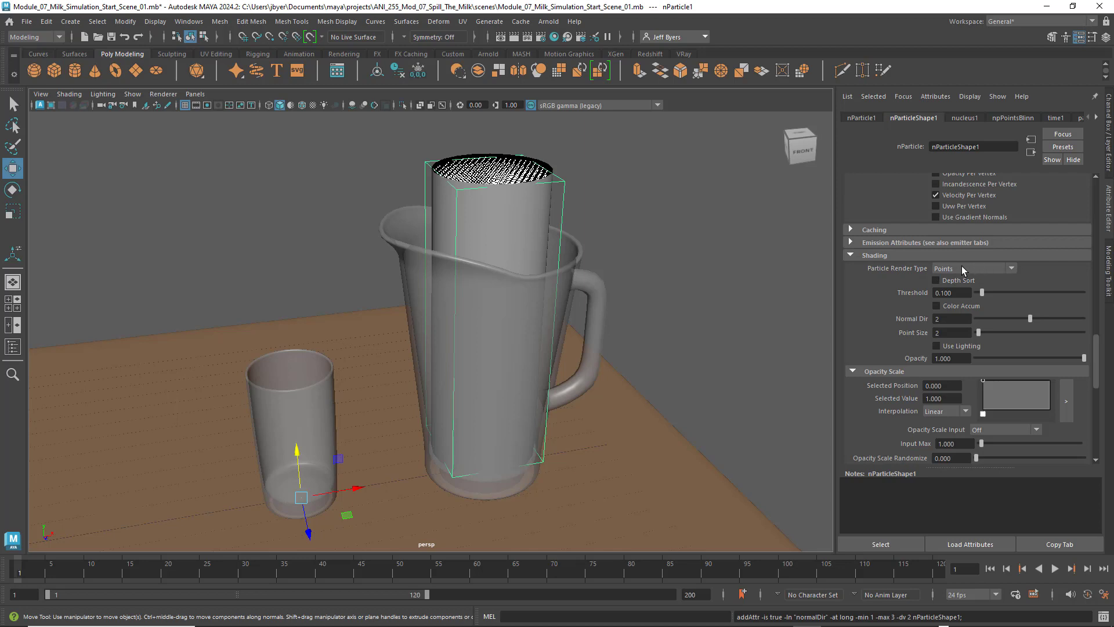
{"action": "left_click", "coordinate": [1013, 270]}
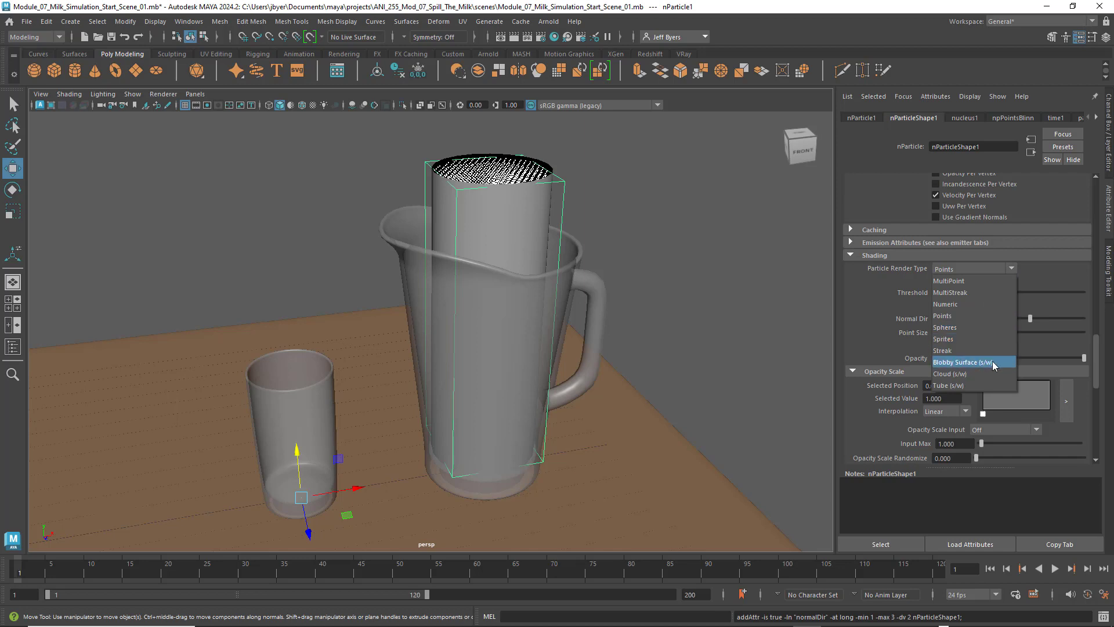
{"action": "left_click", "coordinate": [959, 326]}
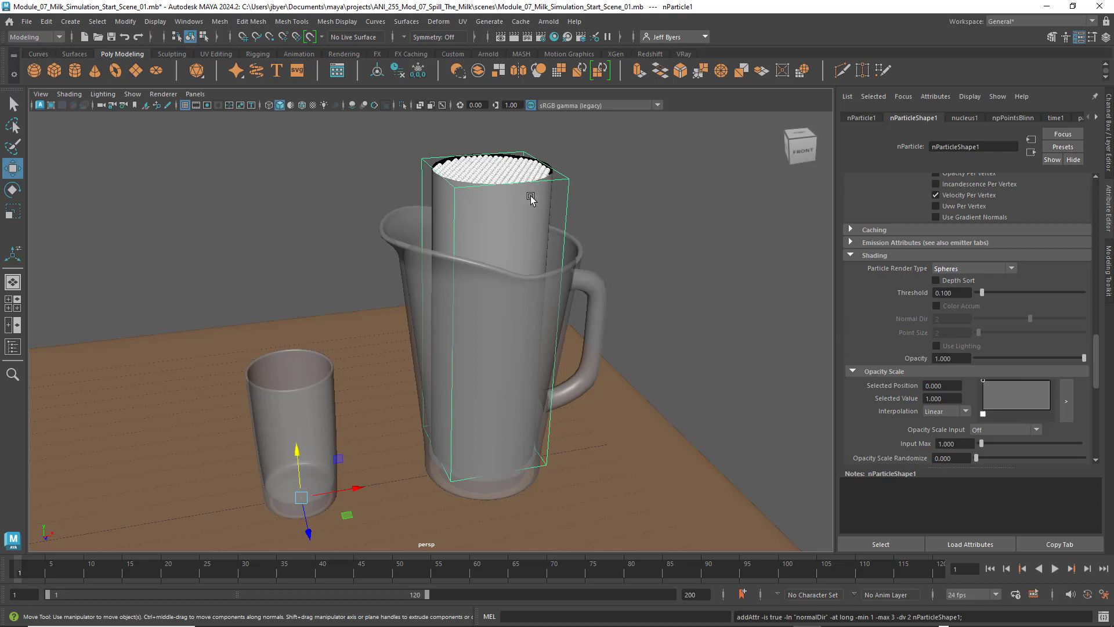
{"action": "left_click", "coordinate": [638, 179]}
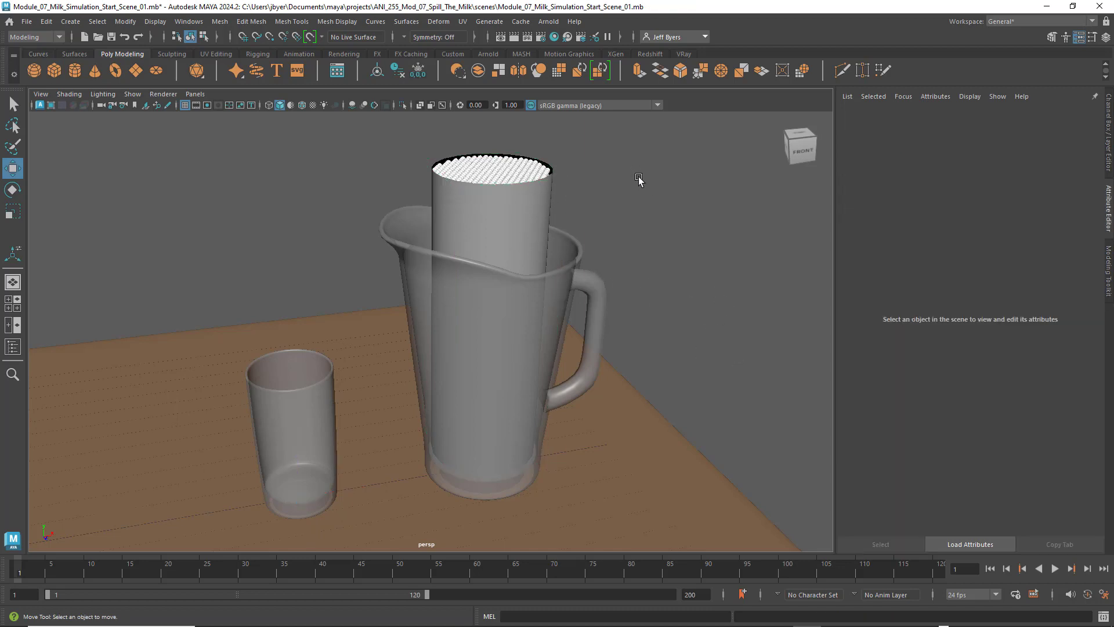
- Hide the Particle_Cont layer and select the nParticle spheres inside the pitcher
{"action": "left_click", "coordinate": [540, 213]}
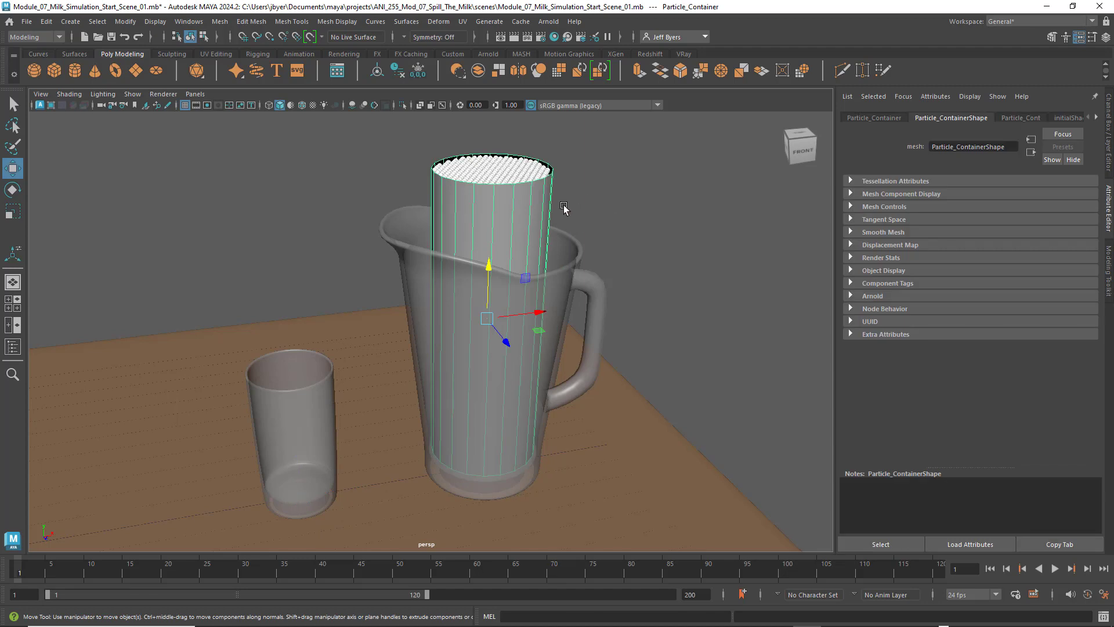
{"action": "key", "text": "ctrl+a"}
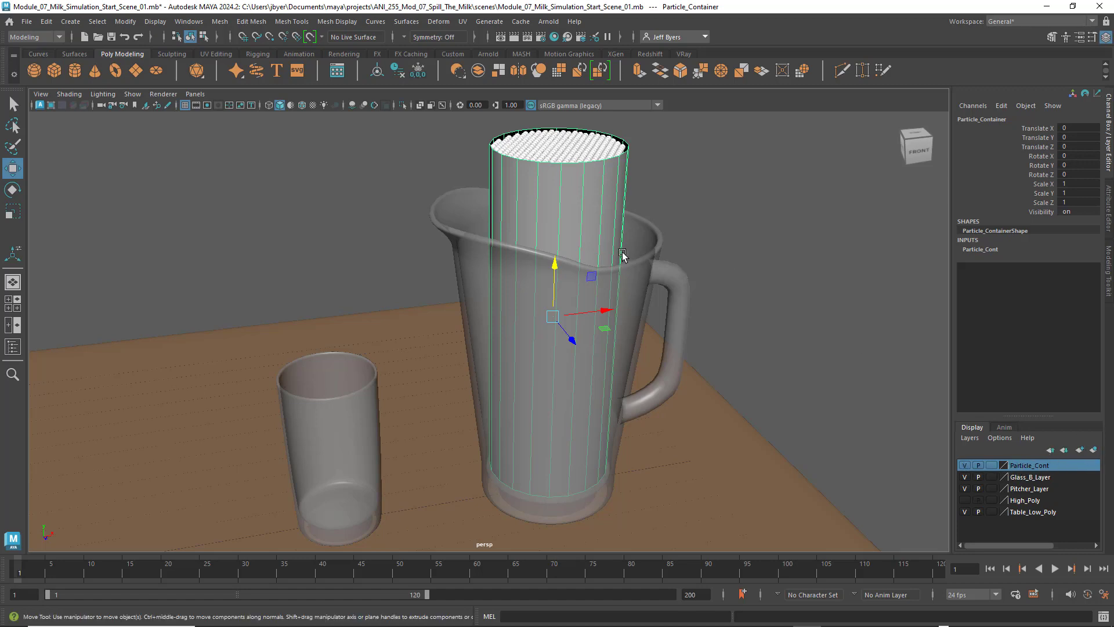
{"action": "left_click", "coordinate": [965, 466]}
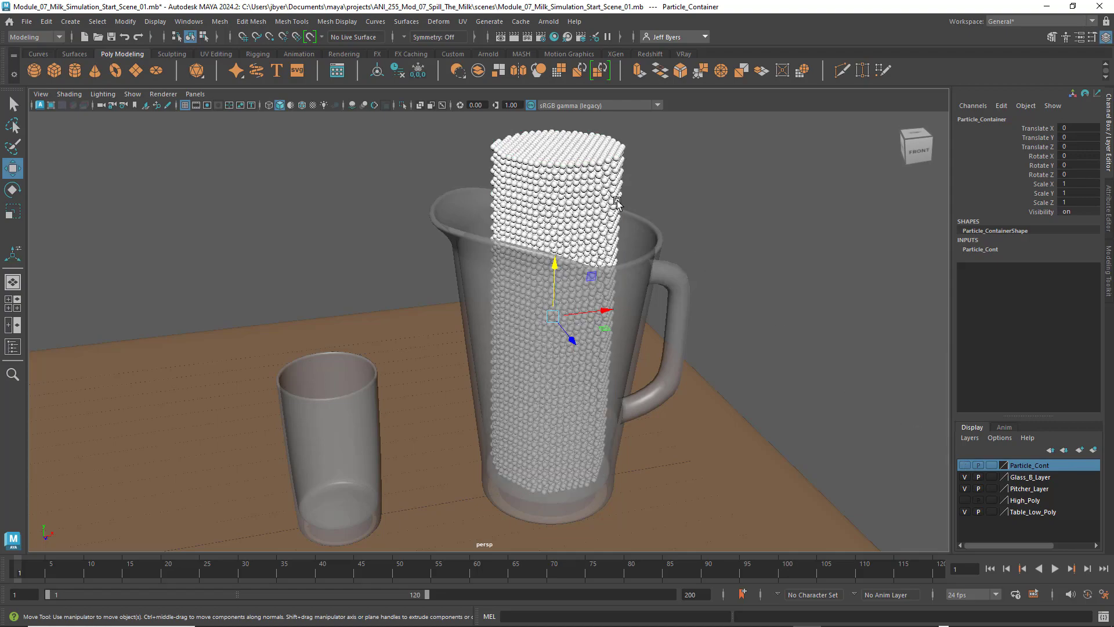
{"action": "mouse_move", "coordinate": [666, 191]}
{"action": "left_mouse_down", "text": "alt"}
{"action": "mouse_move", "coordinate": [629, 229]}
{"action": "mouse_move", "coordinate": [658, 181]}
{"action": "mouse_move", "coordinate": [663, 221]}
{"action": "mouse_move", "coordinate": [665, 206]}
{"action": "left_mouse_up", "text": "alt"}
{"action": "left_click", "coordinate": [582, 179]}
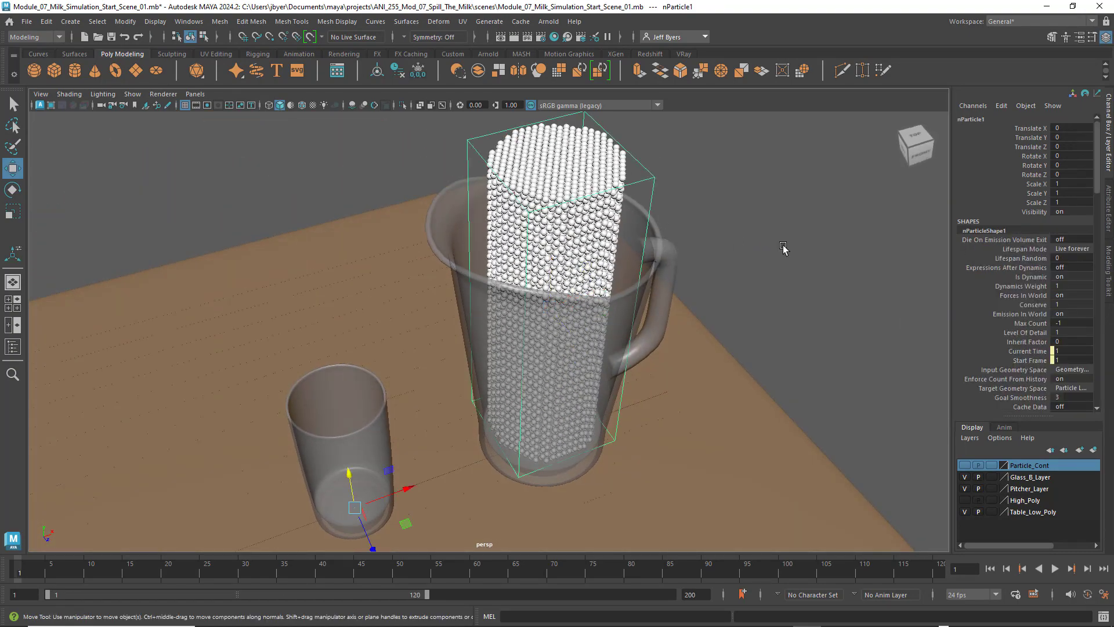
- Open the nParticle shape's attributes and examine its Particle Size settings and the packed spheres close up
{"action": "left_click_drag", "start_coordinate": [785, 265], "coordinate": [748, 253], "text": "alt"}
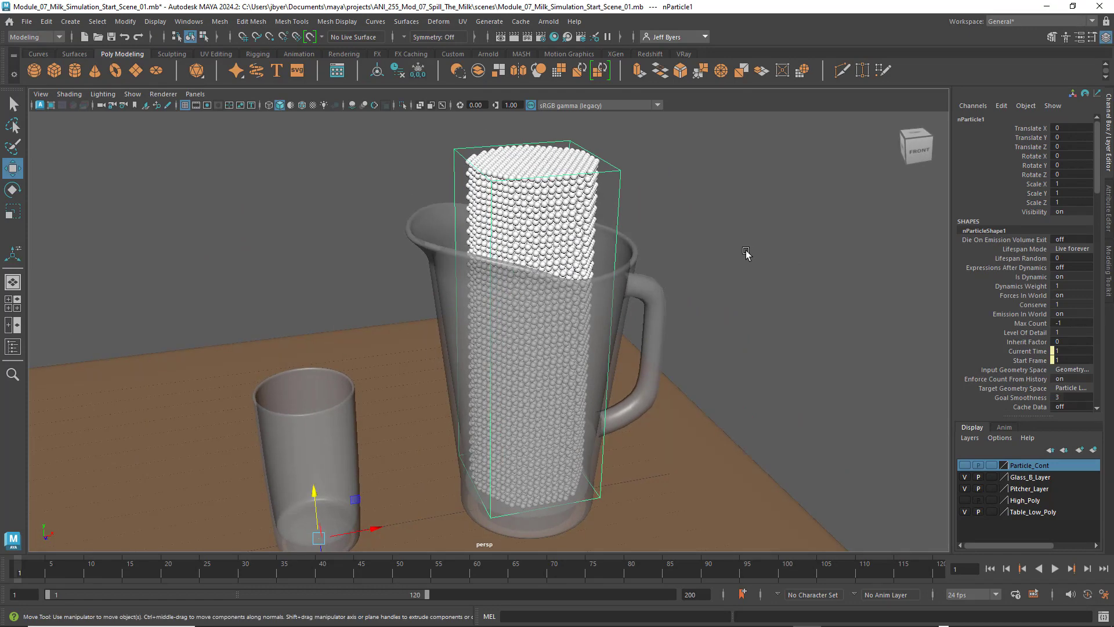
{"action": "key", "text": "ctrl+a"}
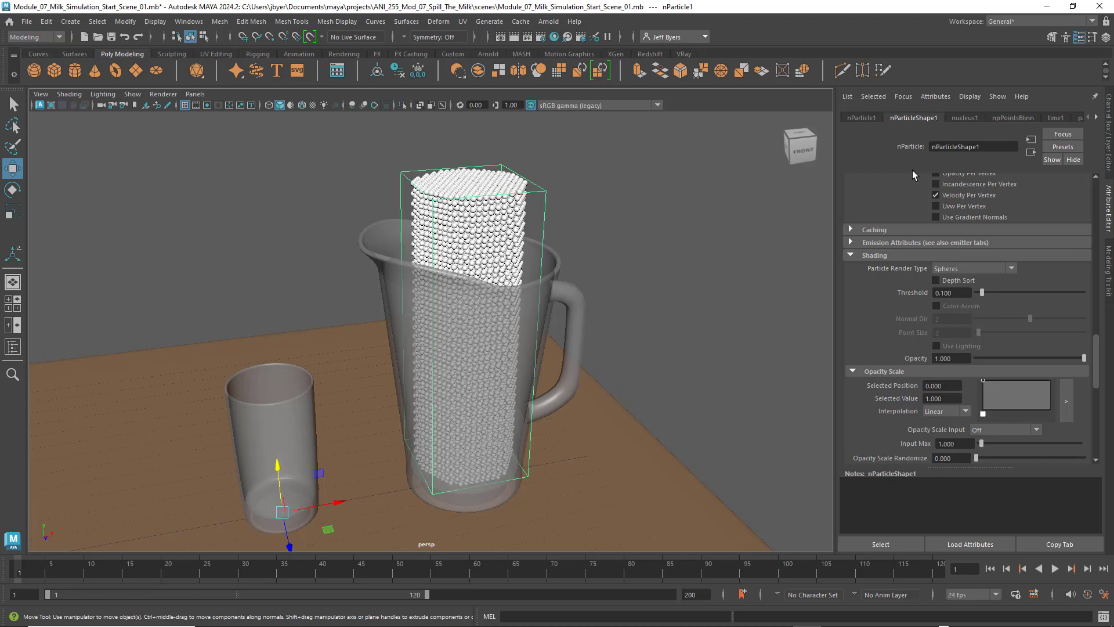
{"action": "scroll", "coordinate": [967, 246], "scroll_direction": "up", "scroll_amount": 6}
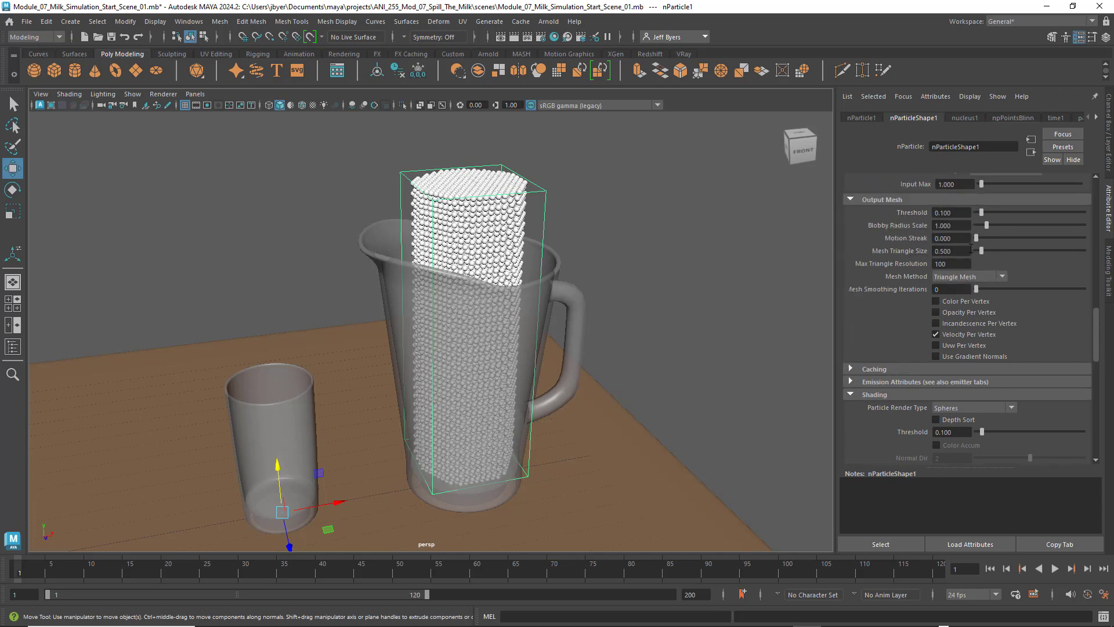
{"action": "scroll", "coordinate": [974, 247], "scroll_direction": "up", "scroll_amount": 10}
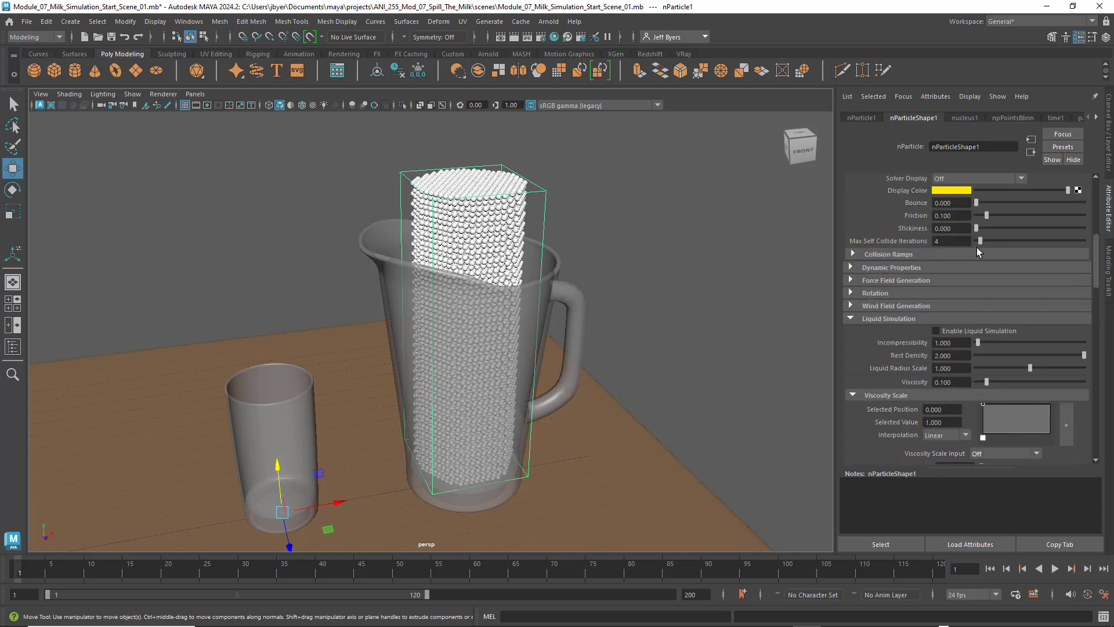
{"action": "scroll", "coordinate": [977, 248], "scroll_direction": "up", "scroll_amount": 4}
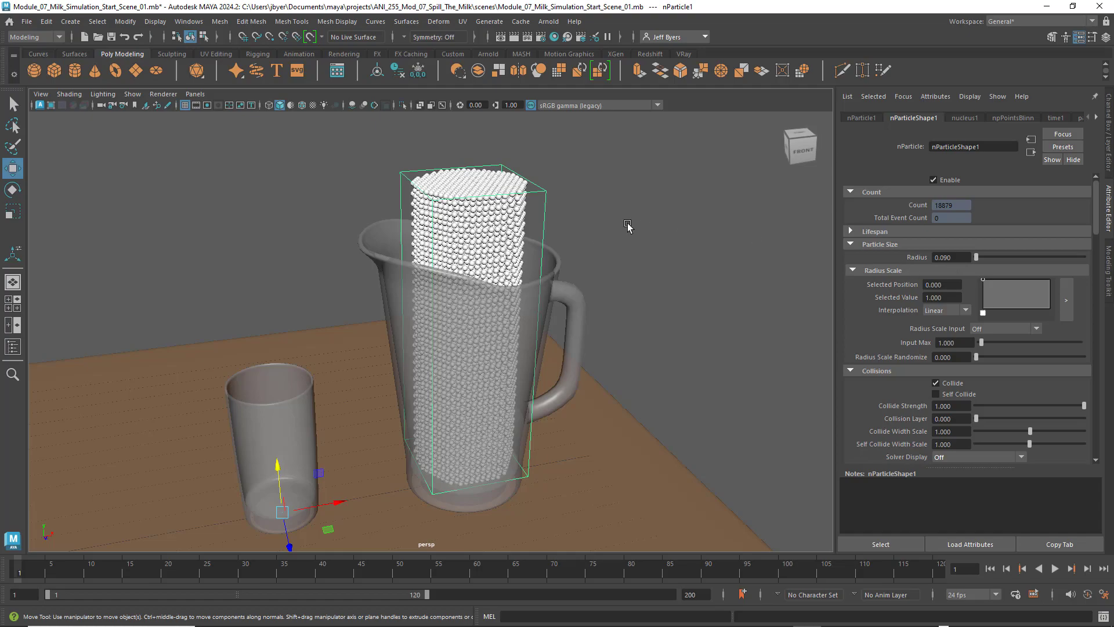
{"action": "scroll", "coordinate": [627, 232], "scroll_direction": "up", "scroll_amount": 6}
{"action": "middle_click_drag", "start_coordinate": [618, 202], "coordinate": [624, 325], "text": "alt"}
{"action": "middle_click_drag", "start_coordinate": [641, 179], "coordinate": [639, 261], "text": "alt"}
{"action": "left_click_drag", "start_coordinate": [639, 261], "coordinate": [620, 247], "text": "alt"}
{"action": "scroll", "coordinate": [620, 247], "scroll_direction": "up", "scroll_amount": 5}
{"action": "scroll", "coordinate": [620, 247], "scroll_direction": "down", "scroll_amount": 10}
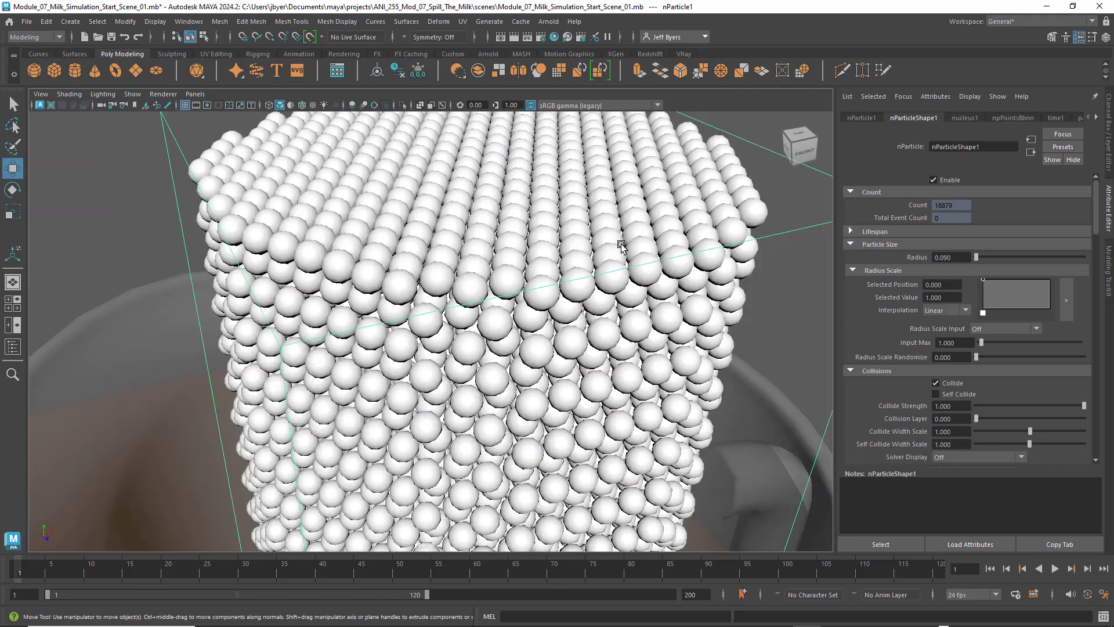
{"action": "middle_click_drag", "start_coordinate": [620, 246], "coordinate": [634, 235], "text": "alt"}
{"action": "scroll", "coordinate": [662, 232], "scroll_direction": "up", "scroll_amount": 4}
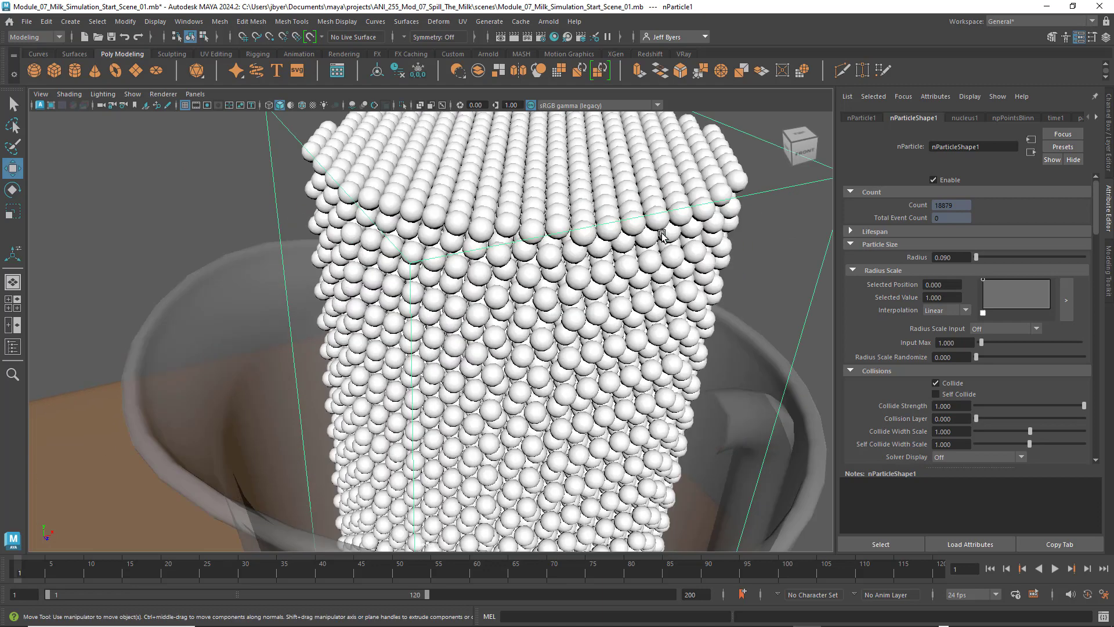
{"action": "scroll", "coordinate": [662, 235], "scroll_direction": "down", "scroll_amount": 2}
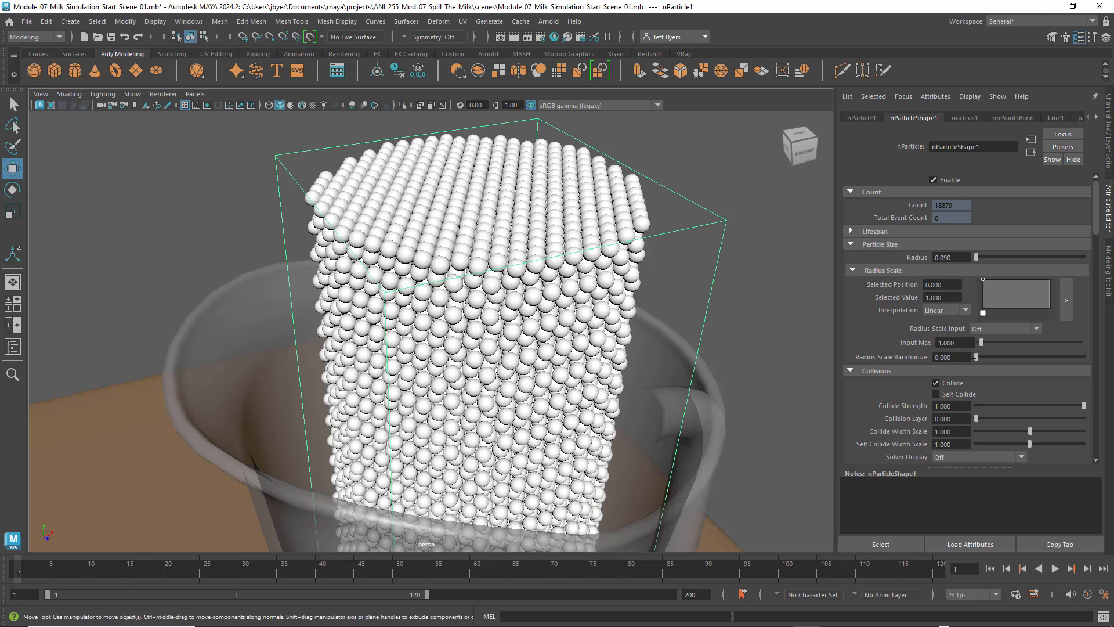
- Enable Self Collide in the nParticle shape's Collisions settings
{"action": "scroll", "coordinate": [981, 301], "scroll_direction": "down", "scroll_amount": 2}
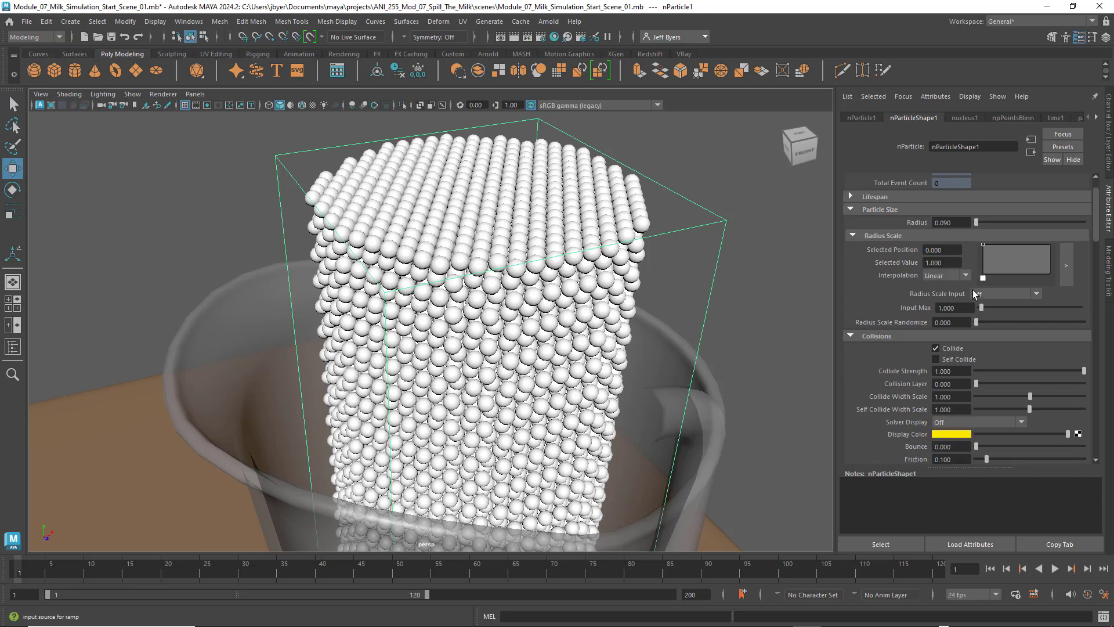
{"action": "left_click_drag", "start_coordinate": [954, 222], "coordinate": [931, 221]}
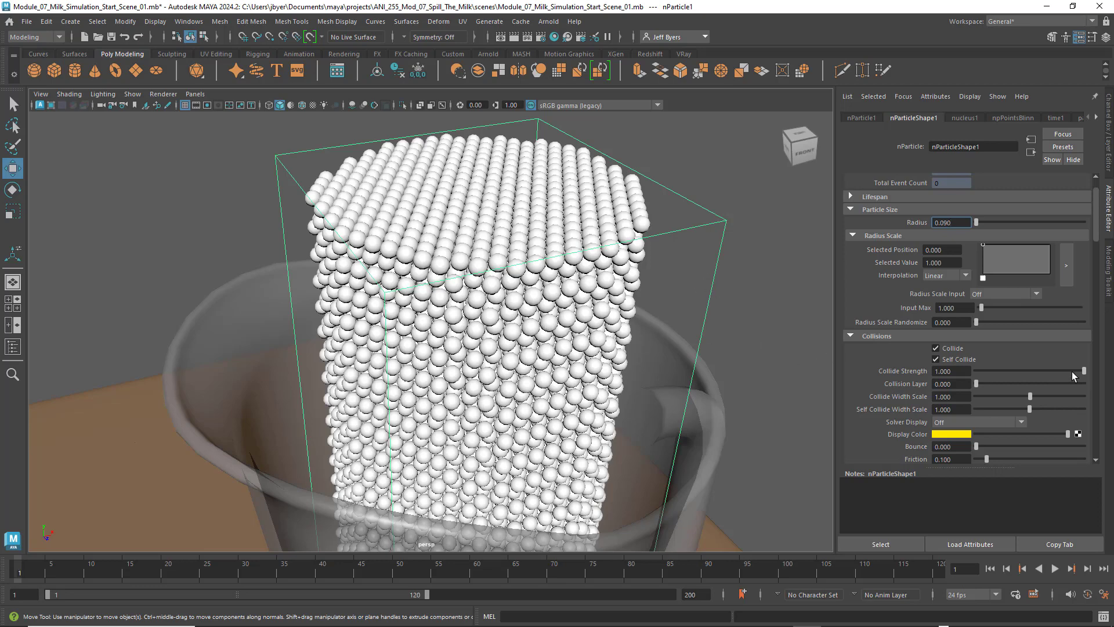
{"action": "scroll", "coordinate": [968, 372], "scroll_direction": "down", "scroll_amount": 2}
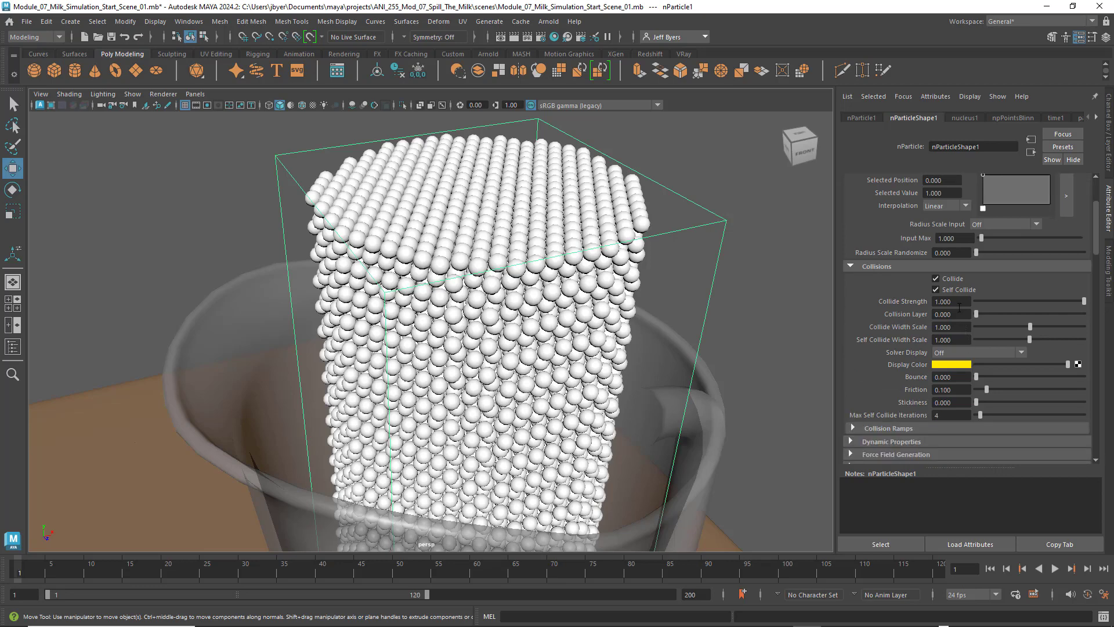
- Examine the nParticle shape's Bounce, Friction and Stickiness collision settings
{"action": "left_click_drag", "start_coordinate": [954, 391], "coordinate": [927, 375]}
{"action": "left_click", "coordinate": [952, 389]}
{"action": "left_click_drag", "start_coordinate": [952, 390], "coordinate": [932, 390]}
{"action": "left_click", "coordinate": [952, 390]}
{"action": "double_click", "coordinate": [952, 391]}
{"action": "double_click", "coordinate": [958, 403]}
{"action": "left_click", "coordinate": [959, 405]}
{"action": "left_click", "coordinate": [951, 377]}
{"action": "left_click", "coordinate": [954, 390]}
{"action": "left_click", "coordinate": [953, 403]}
{"action": "left_click_drag", "start_coordinate": [952, 377], "coordinate": [926, 394]}
{"action": "scroll", "coordinate": [954, 378], "scroll_direction": "up", "scroll_amount": 3}
{"action": "scroll", "coordinate": [954, 378], "scroll_direction": "down", "scroll_amount": 3}
- Enable Liquid Simulation for the nParticle shape
{"action": "left_click_drag", "start_coordinate": [1095, 239], "coordinate": [1097, 267]}
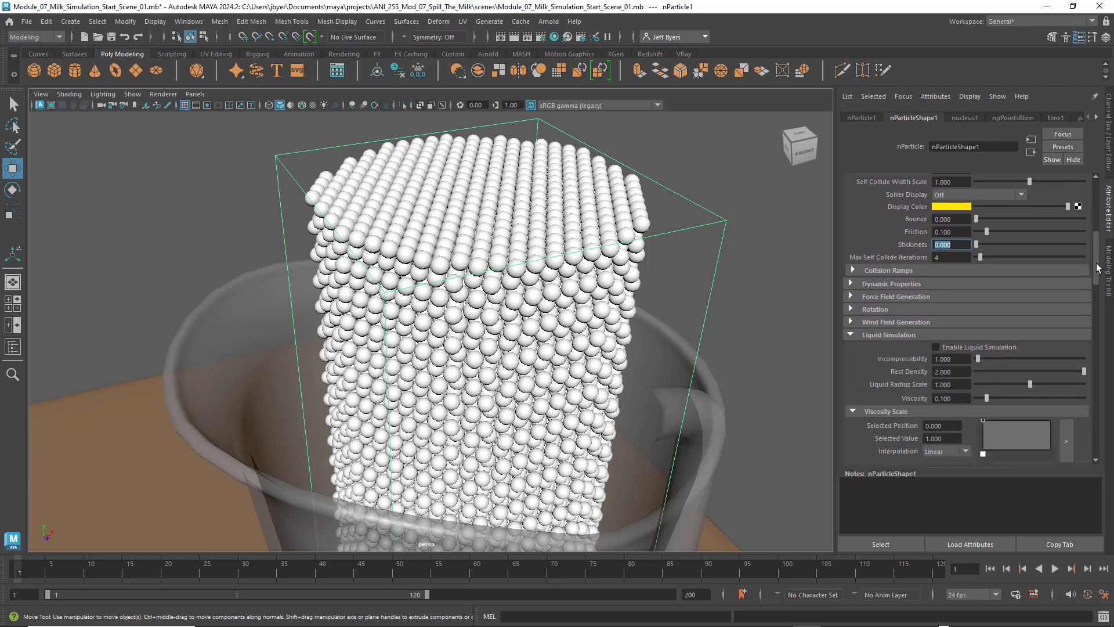
{"action": "scroll", "coordinate": [876, 265], "scroll_direction": "down", "scroll_amount": 3}
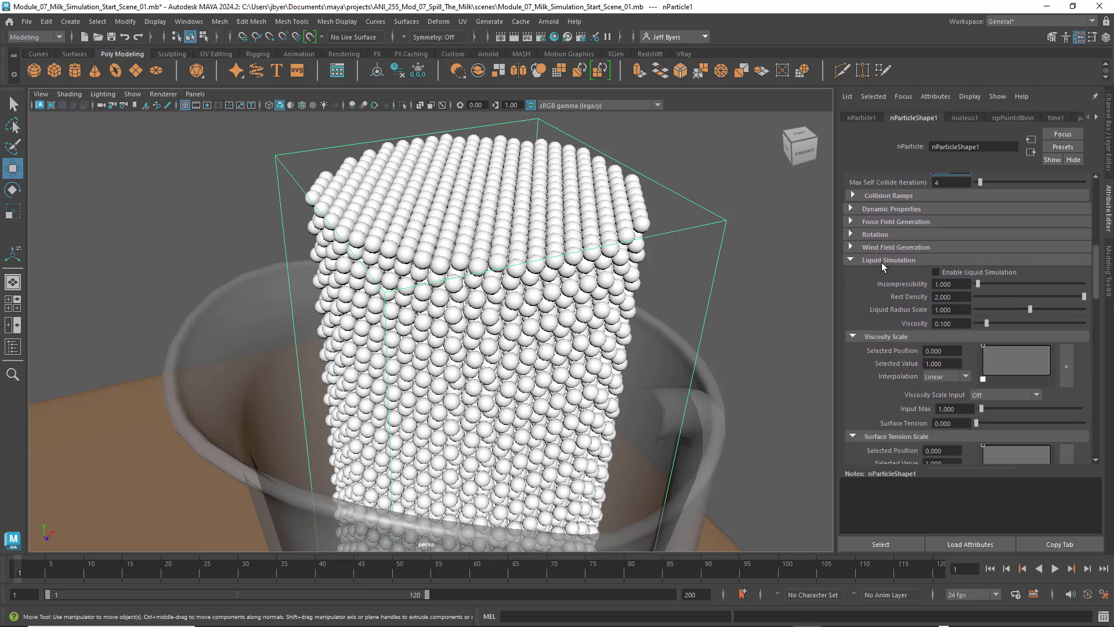
{"action": "left_click", "coordinate": [936, 272]}
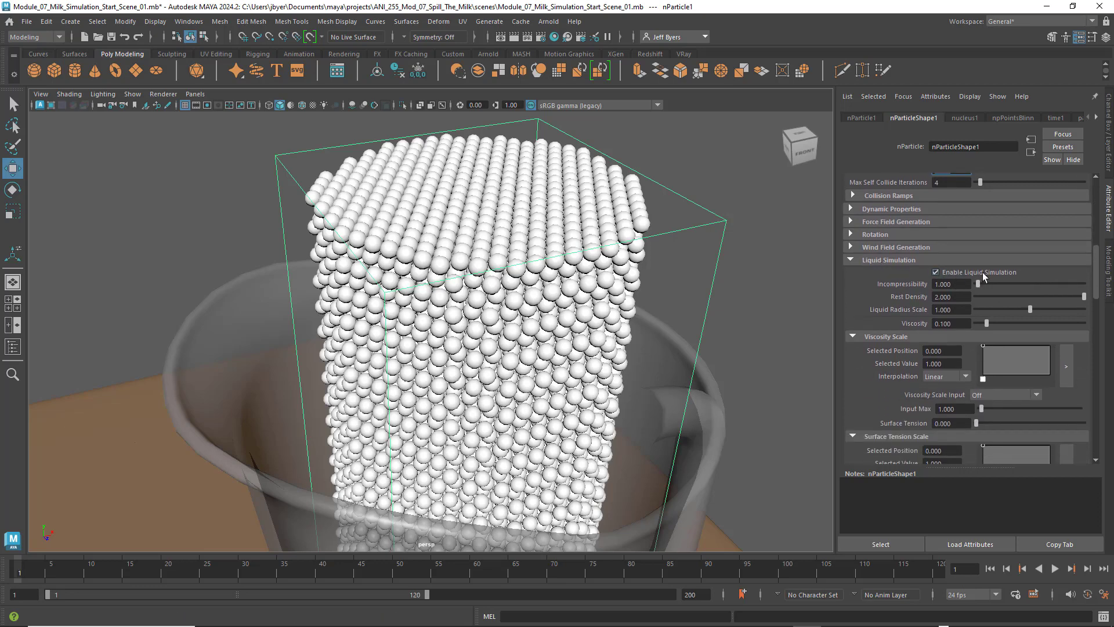
{"action": "scroll", "coordinate": [981, 274], "scroll_direction": "up", "scroll_amount": 1}
{"action": "scroll", "coordinate": [1039, 314], "scroll_direction": "down", "scroll_amount": 1}
- Set the liquid's Viscosity to 0.150 and its Surface Tension to 1.000
{"action": "left_click", "coordinate": [955, 323]}
{"action": "left_click_drag", "start_coordinate": [953, 323], "coordinate": [944, 323]}
{"action": "type", "text": "5"}
{"action": "scroll", "coordinate": [957, 351], "scroll_direction": "down", "scroll_amount": 3}
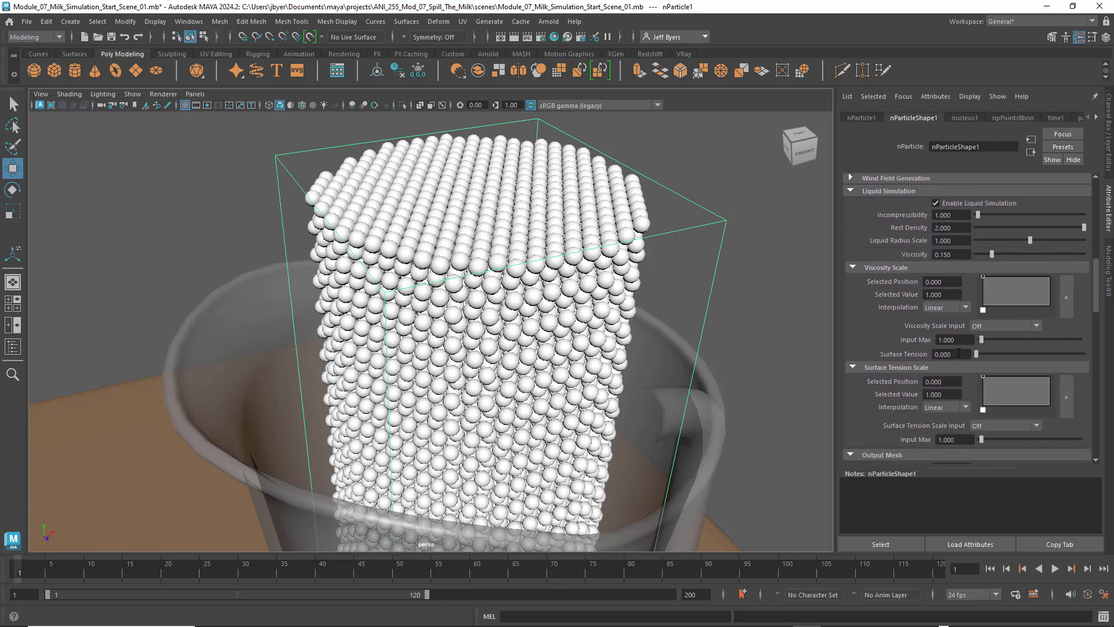
{"action": "left_click", "coordinate": [959, 353]}
{"action": "type", "text": "1"}
{"action": "key", "text": "Return"}
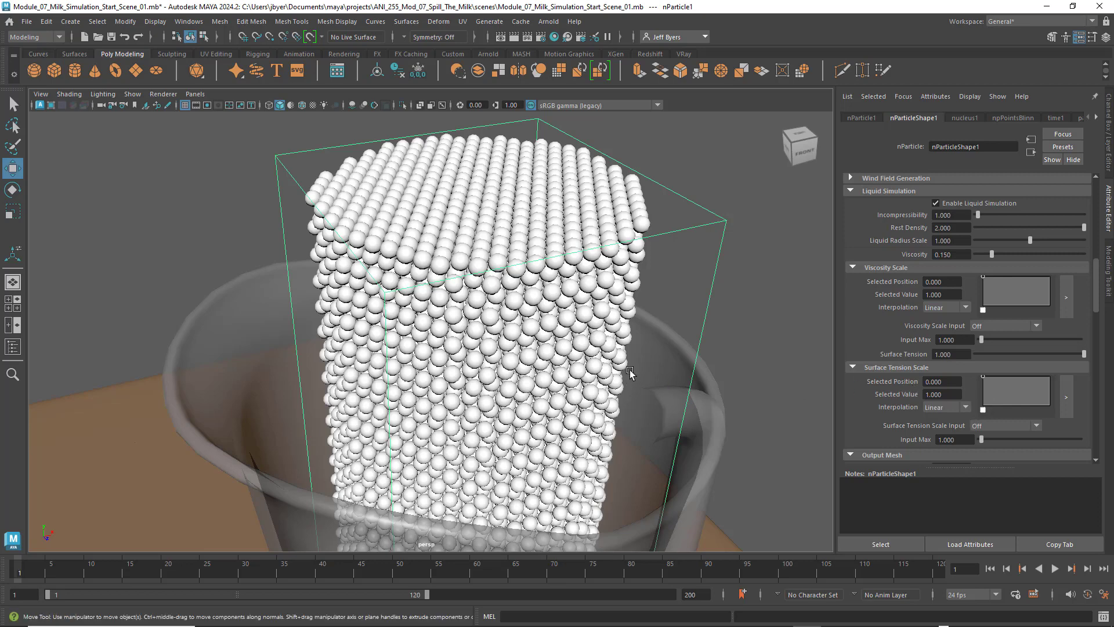
- Set the end time of the animation to frame 400
{"action": "scroll", "coordinate": [594, 351], "scroll_direction": "down", "scroll_amount": 7}
{"action": "left_click_drag", "start_coordinate": [593, 373], "coordinate": [593, 354], "text": "alt"}
{"action": "middle_click_drag", "start_coordinate": [593, 354], "coordinate": [598, 281], "text": "alt"}
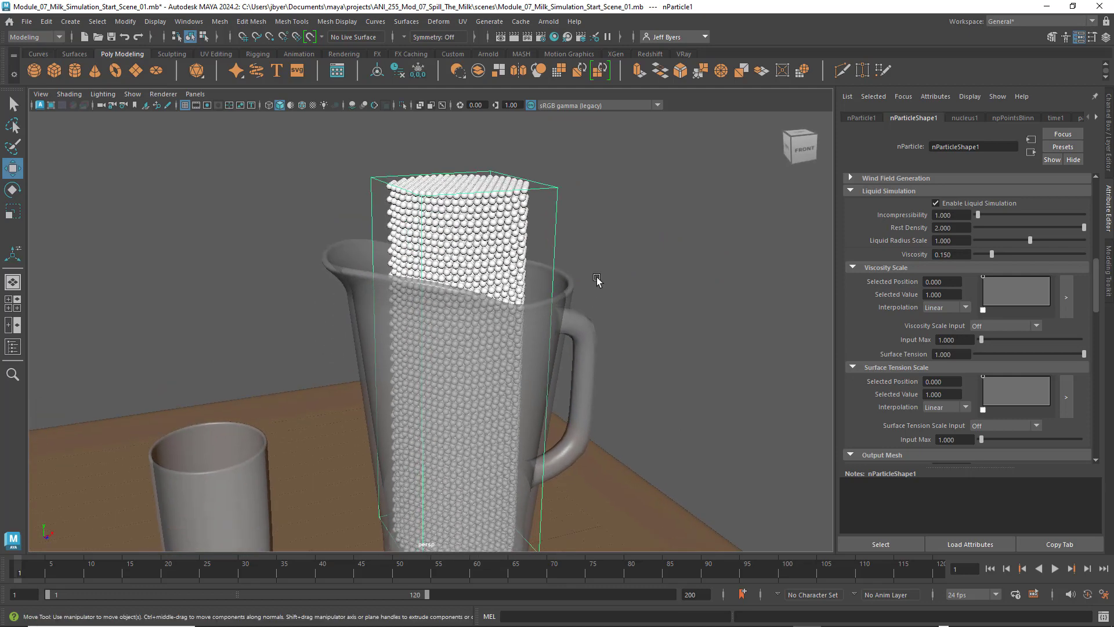
{"action": "scroll", "coordinate": [597, 280], "scroll_direction": "down", "scroll_amount": 3}
{"action": "scroll", "coordinate": [621, 337], "scroll_direction": "down", "scroll_amount": 3}
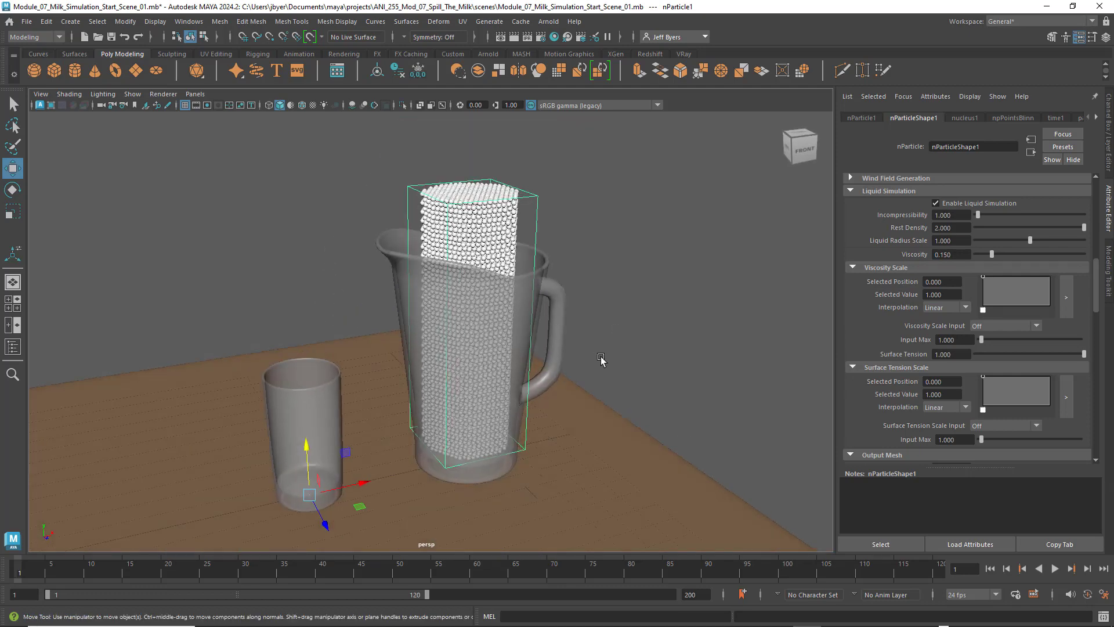
{"action": "middle_click_drag", "start_coordinate": [601, 359], "coordinate": [607, 351], "text": "alt"}
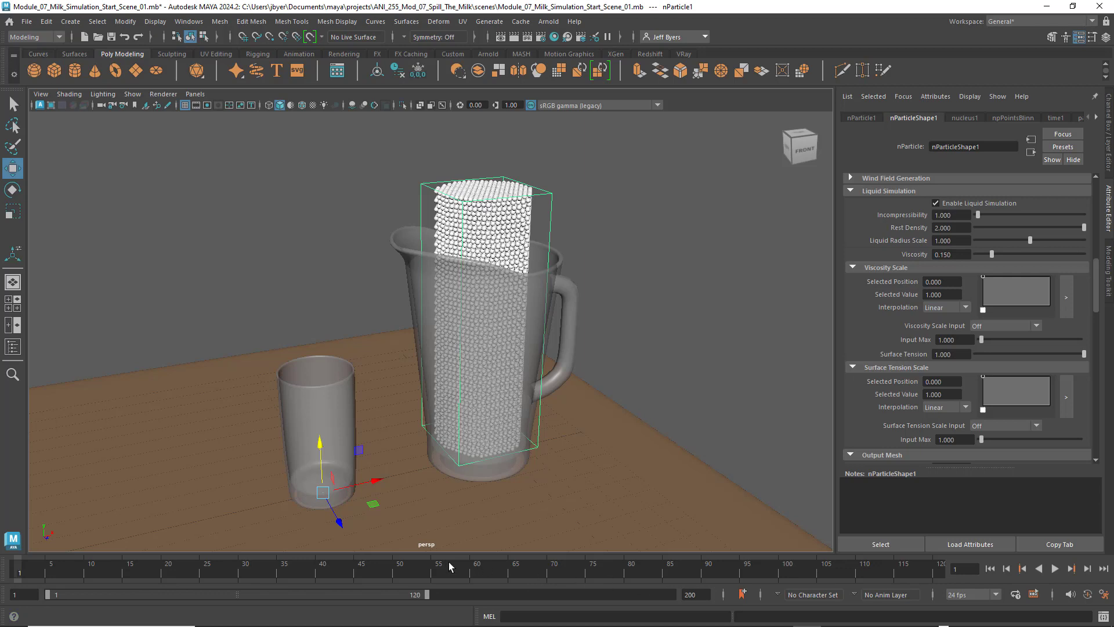
{"action": "left_click", "coordinate": [704, 594]}
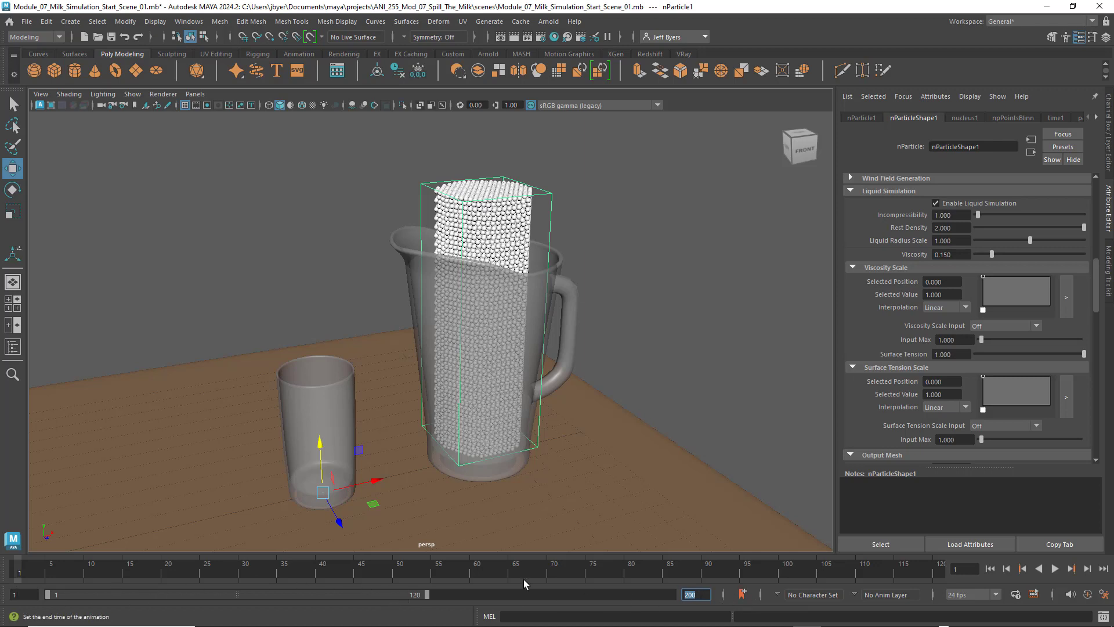
{"action": "left_click", "coordinate": [26, 594]}
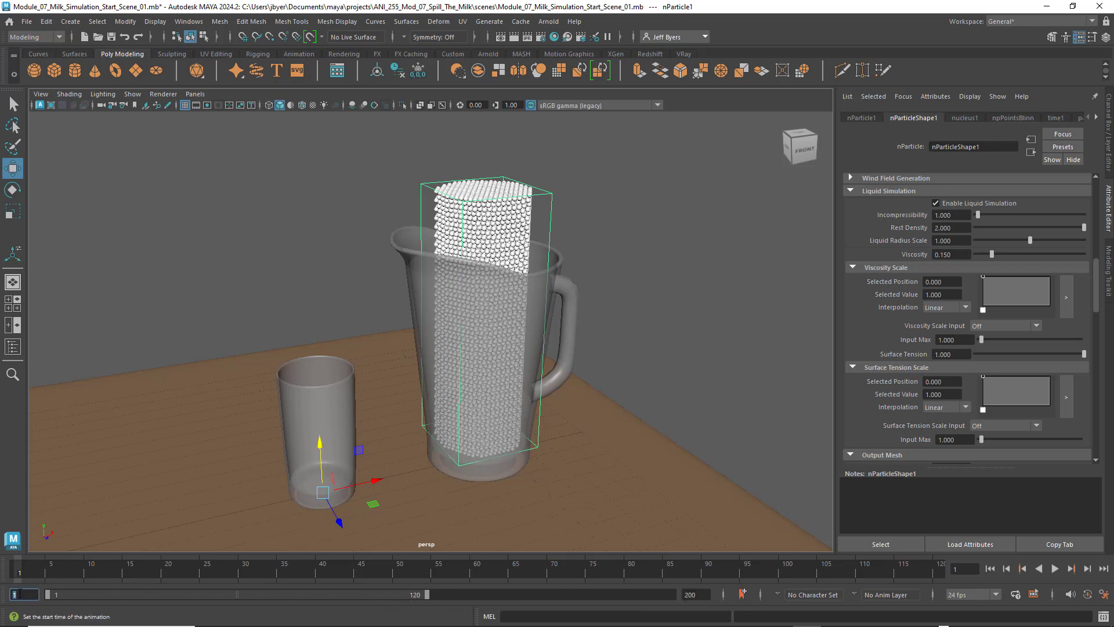
{"action": "left_click", "coordinate": [674, 593]}
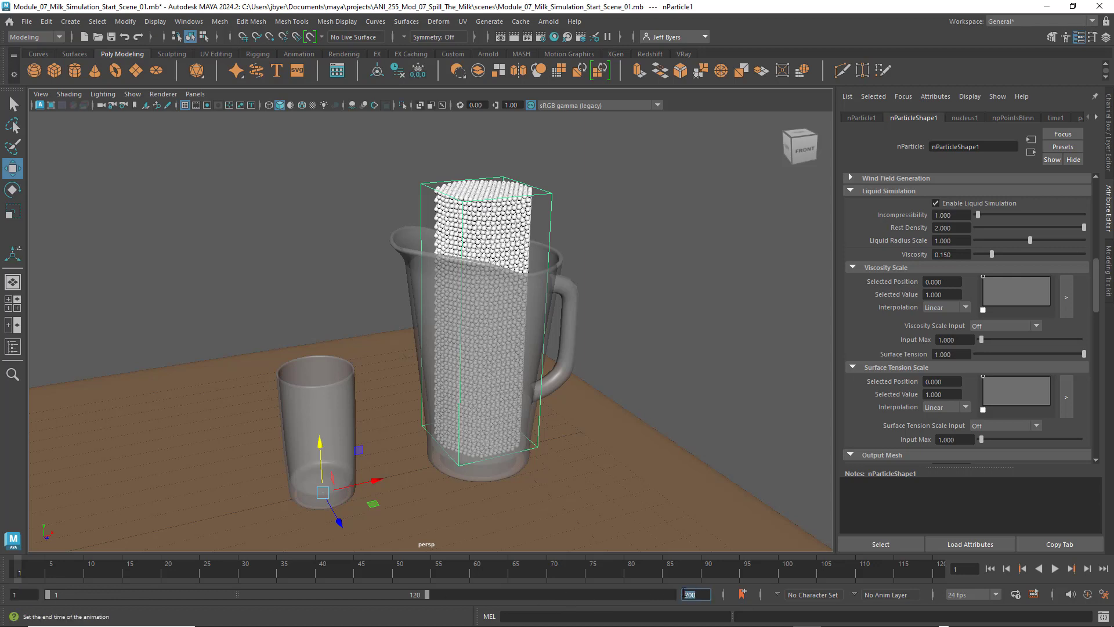
{"action": "type", "text": "400"}
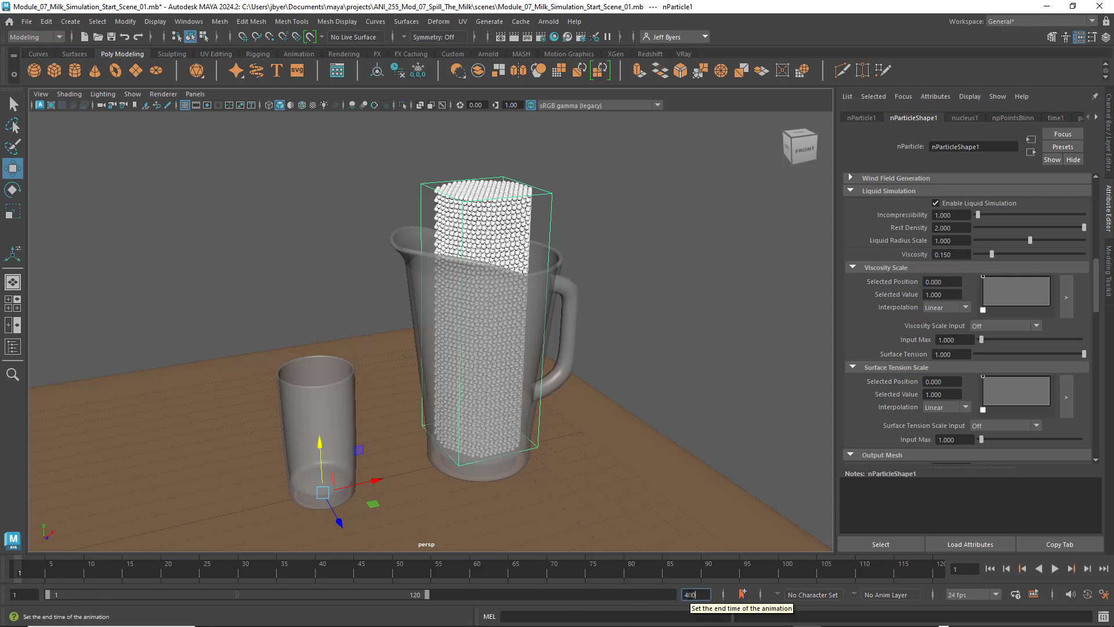
{"action": "key", "text": "Return"}
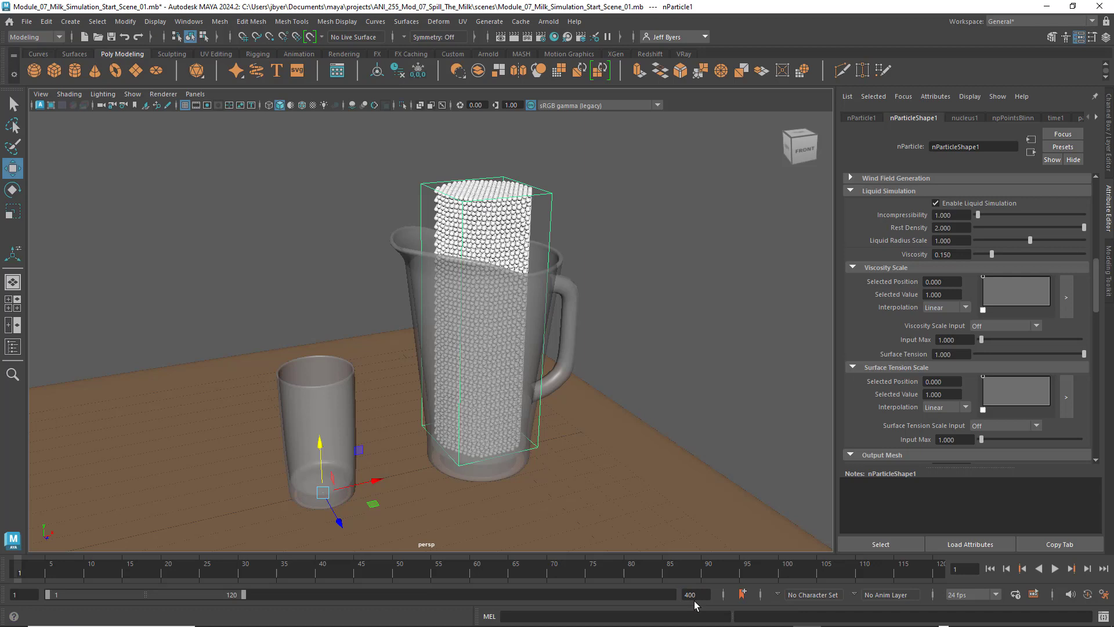
- Extend the playback range on the timeline to end at frame 400
{"action": "left_click", "coordinate": [682, 593]}
{"action": "left_click_drag", "start_coordinate": [196, 593], "coordinate": [152, 593]}
{"action": "left_click_drag", "start_coordinate": [244, 594], "coordinate": [685, 597]}
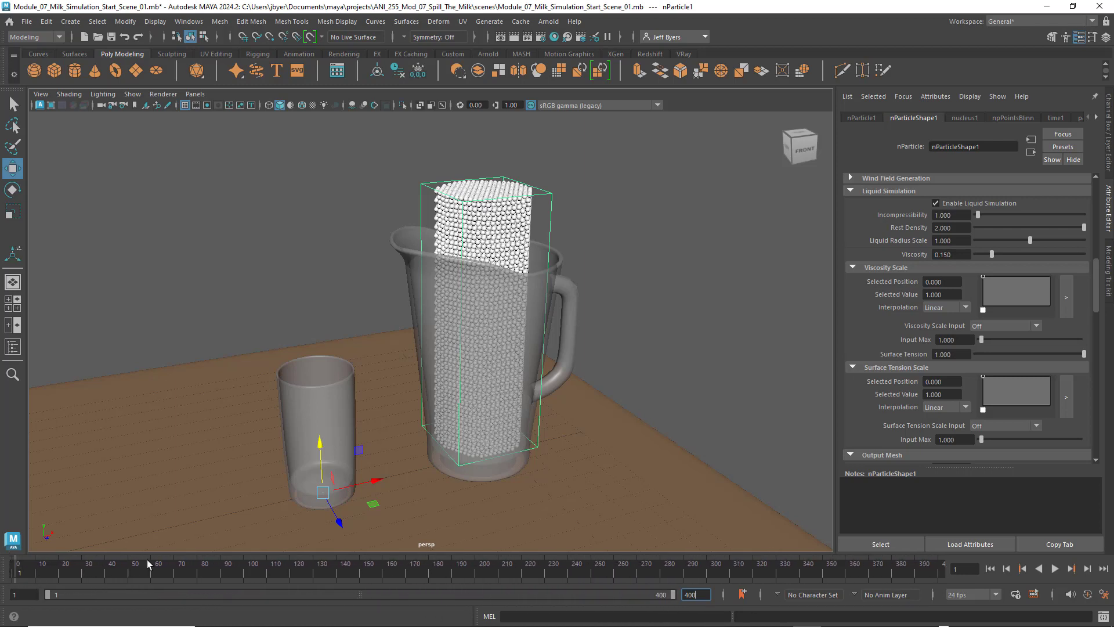
- Play the simulation to check how the particles behave against the pitcher and table, stop it and return to frame 1
{"action": "left_click", "coordinate": [1055, 569]}
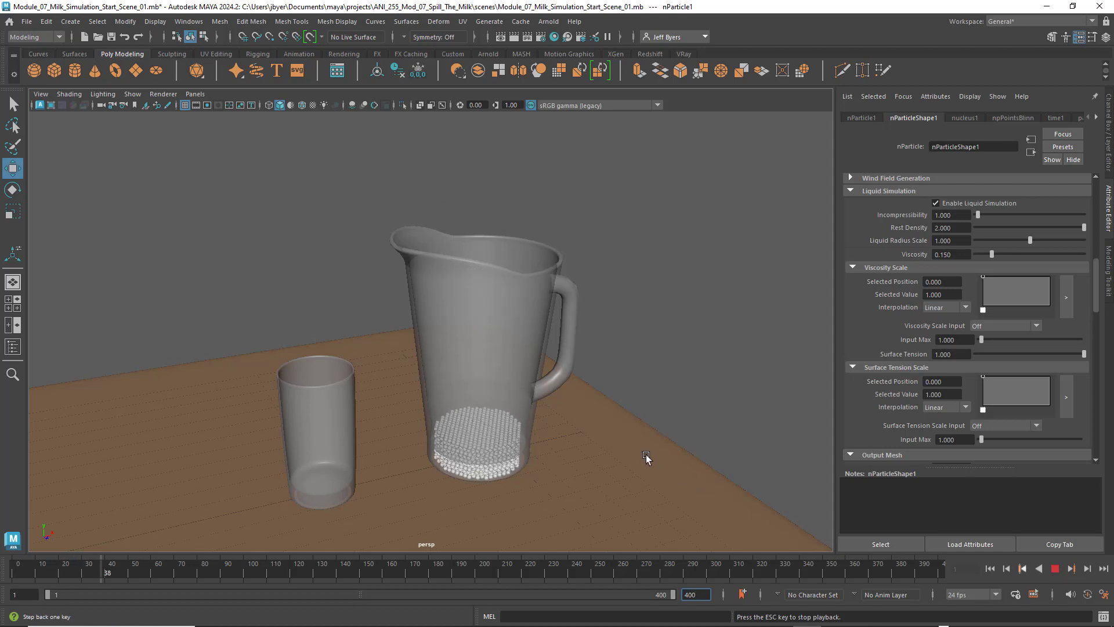
{"action": "scroll", "coordinate": [702, 403], "scroll_direction": "down", "scroll_amount": 3}
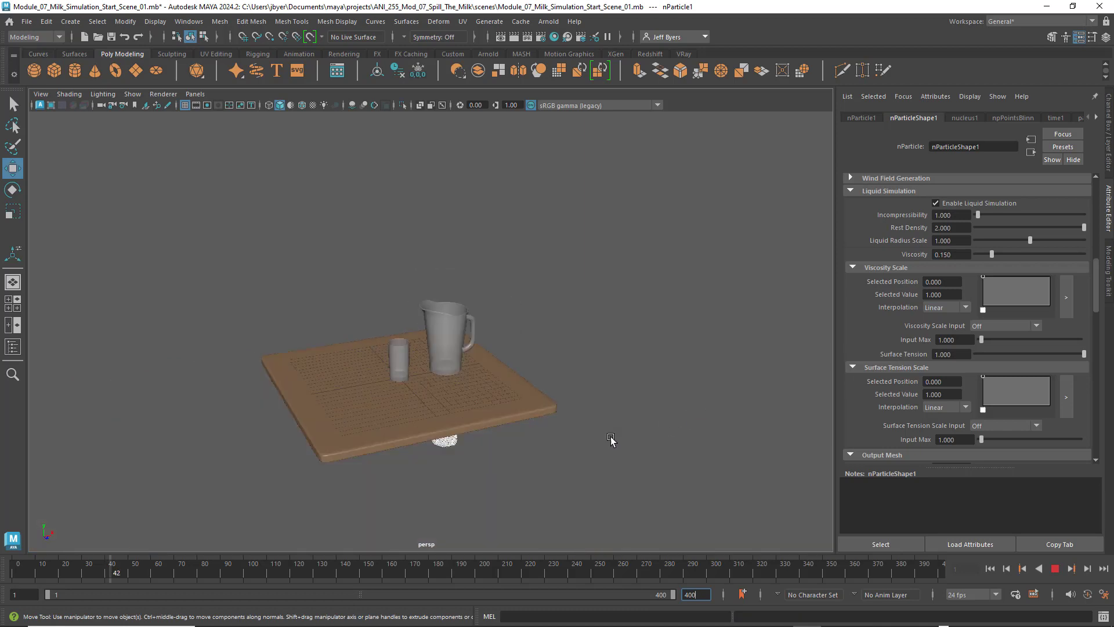
{"action": "scroll", "coordinate": [552, 406], "scroll_direction": "up", "scroll_amount": 2}
{"action": "left_click_drag", "start_coordinate": [542, 384], "coordinate": [541, 366], "text": "alt"}
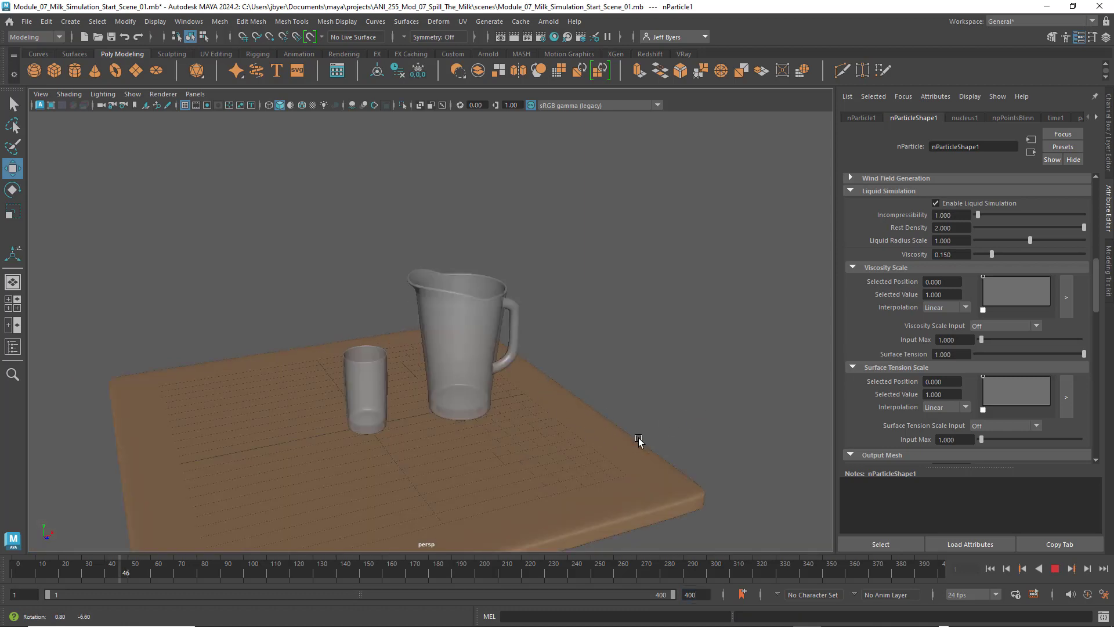
{"action": "left_click", "coordinate": [1055, 569]}
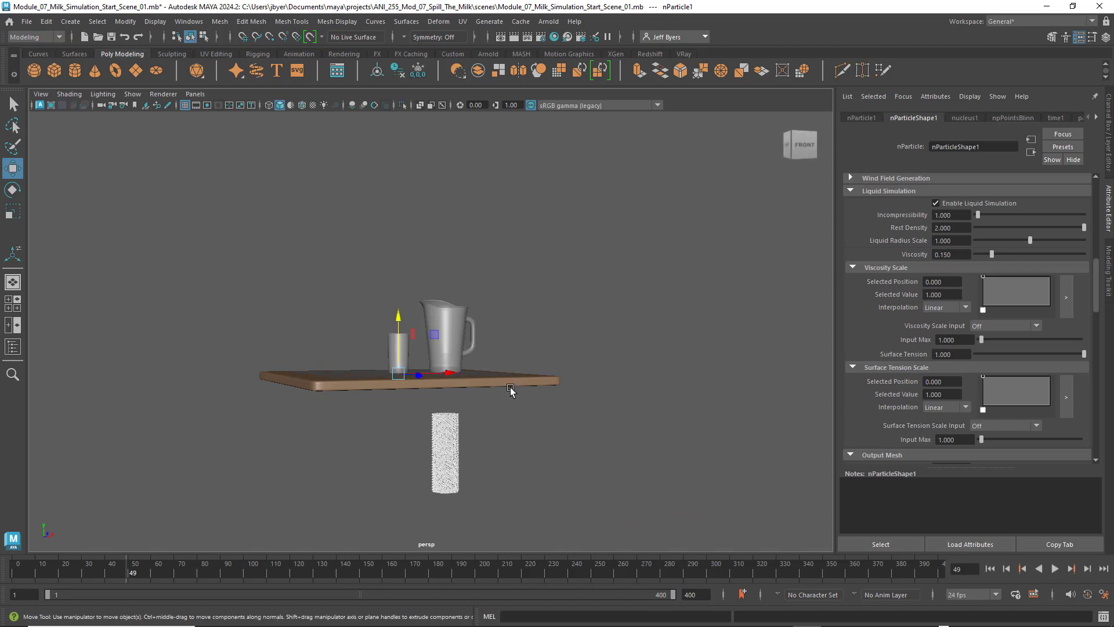
{"action": "left_click", "coordinate": [466, 328]}
{"action": "mouse_move", "coordinate": [478, 429]}
{"action": "left_mouse_down", "text": "alt"}
{"action": "mouse_move", "coordinate": [474, 440]}
{"action": "mouse_move", "coordinate": [456, 434]}
{"action": "mouse_move", "coordinate": [471, 444]}
{"action": "left_mouse_up", "text": "alt"}
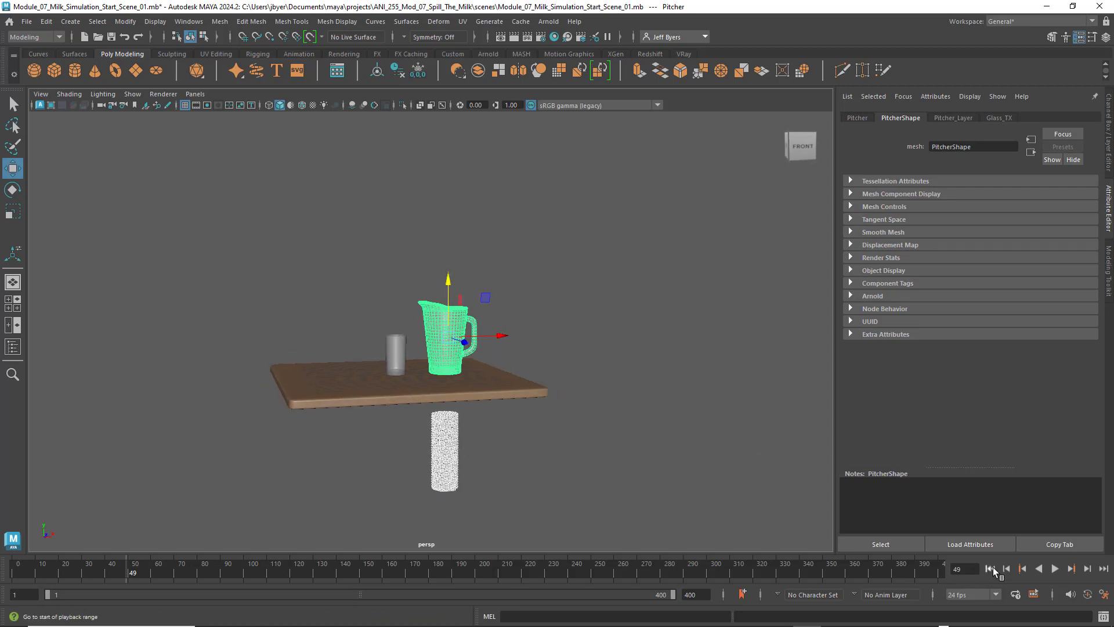
{"action": "left_click", "coordinate": [990, 568]}
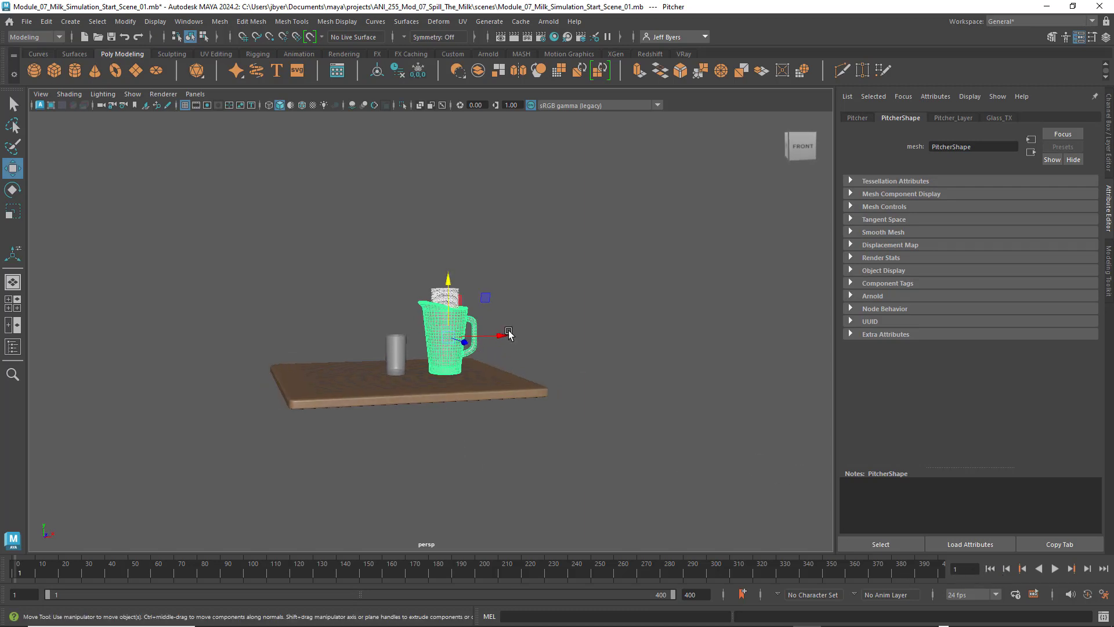
- Inspect the pitcher that holds the particles, along with the glass and table, and leave nothing selected
{"action": "left_click_drag", "start_coordinate": [517, 345], "coordinate": [528, 359], "text": "alt"}
{"action": "scroll", "coordinate": [534, 354], "scroll_direction": "up", "scroll_amount": 6}
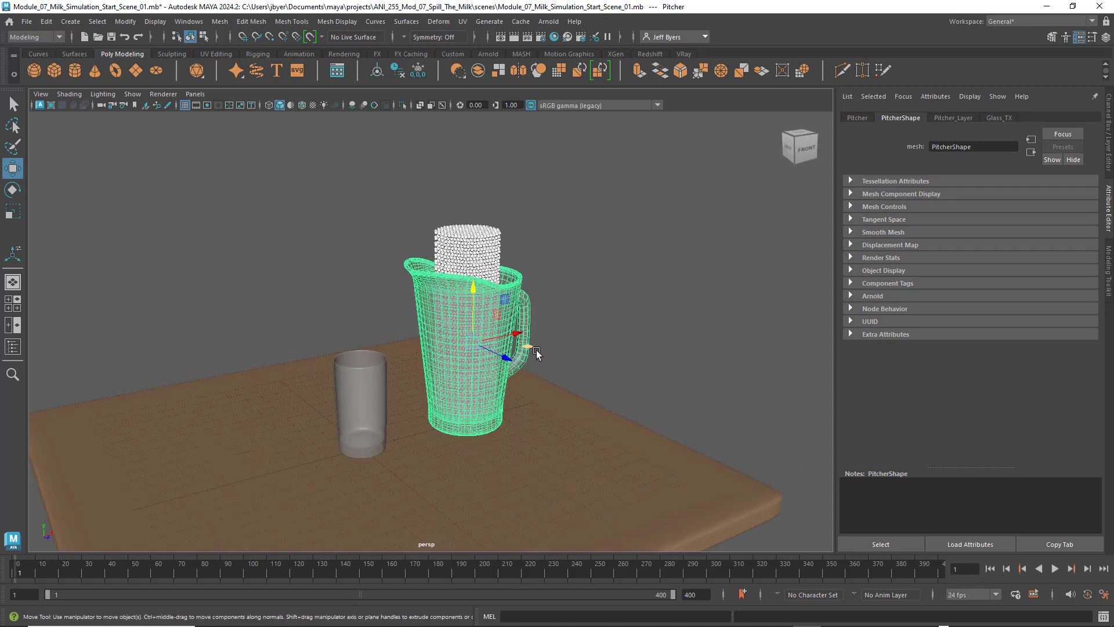
{"action": "scroll", "coordinate": [557, 356], "scroll_direction": "up", "scroll_amount": 3}
{"action": "left_click_drag", "start_coordinate": [627, 357], "coordinate": [622, 358], "text": "alt"}
{"action": "scroll", "coordinate": [626, 358], "scroll_direction": "down", "scroll_amount": 3}
{"action": "middle_click_drag", "start_coordinate": [631, 357], "coordinate": [651, 309], "text": "alt"}
{"action": "left_click_drag", "start_coordinate": [651, 308], "coordinate": [654, 295], "text": "alt"}
{"action": "left_click", "coordinate": [655, 294]}
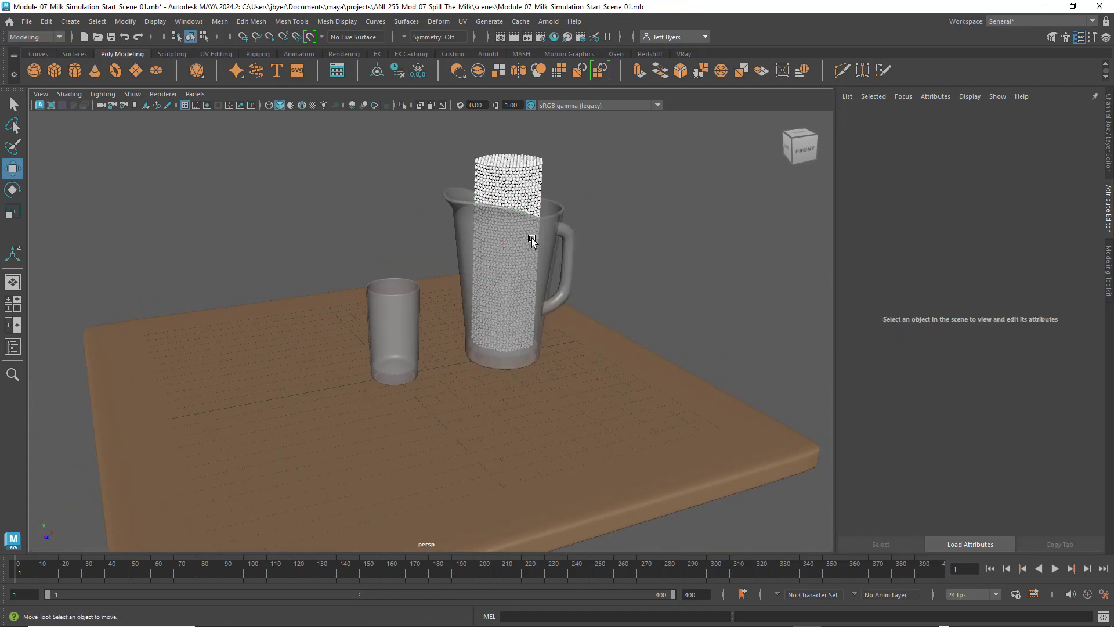
{"action": "left_click", "coordinate": [550, 239]}
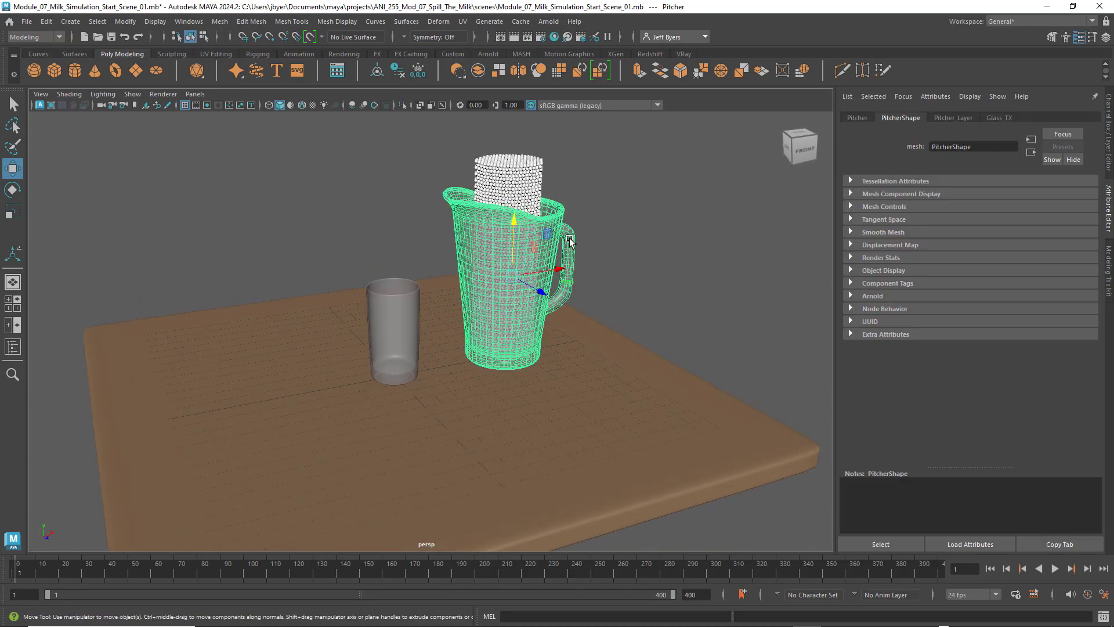
{"action": "left_click", "coordinate": [642, 309]}
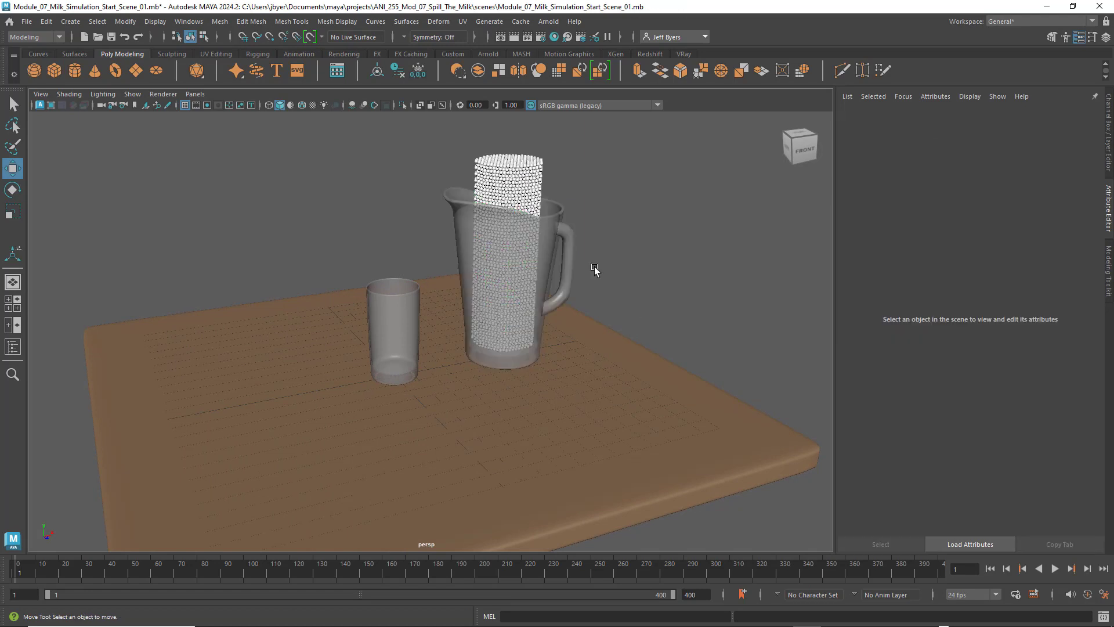
- Make the pitcher a passive collider for the particles
{"action": "left_click", "coordinate": [567, 224]}
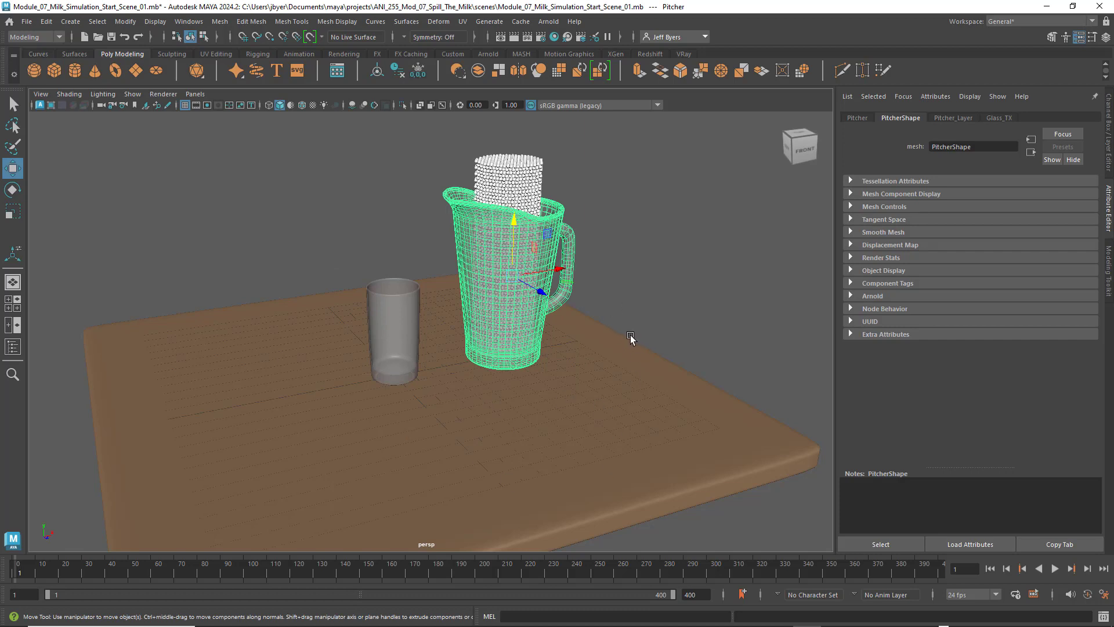
{"action": "key", "text": "space"}
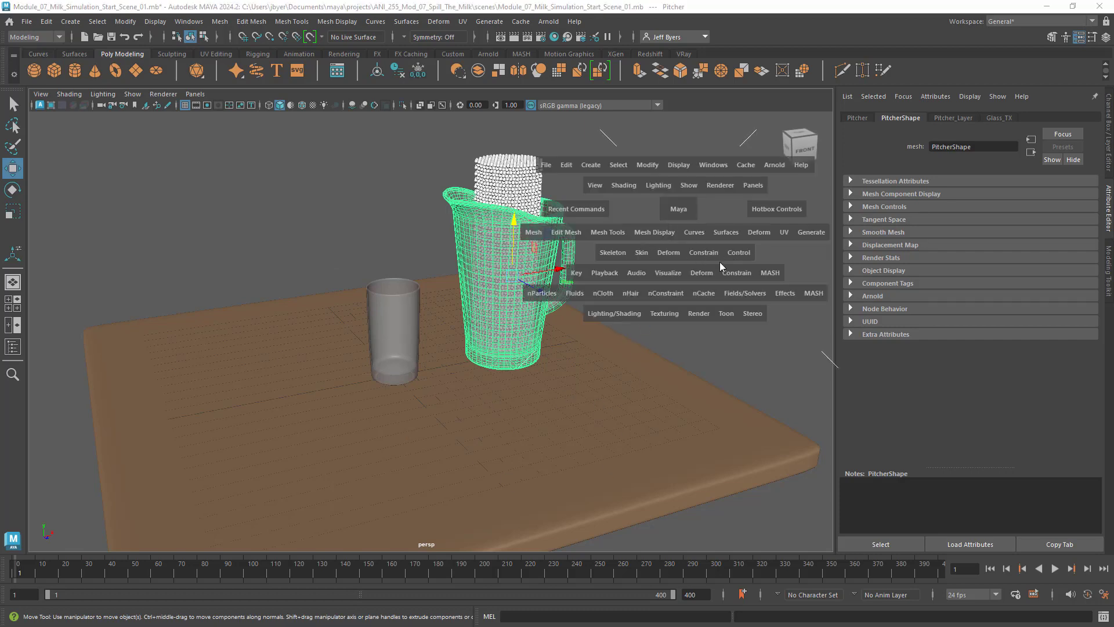
{"action": "left_click", "coordinate": [603, 292]}
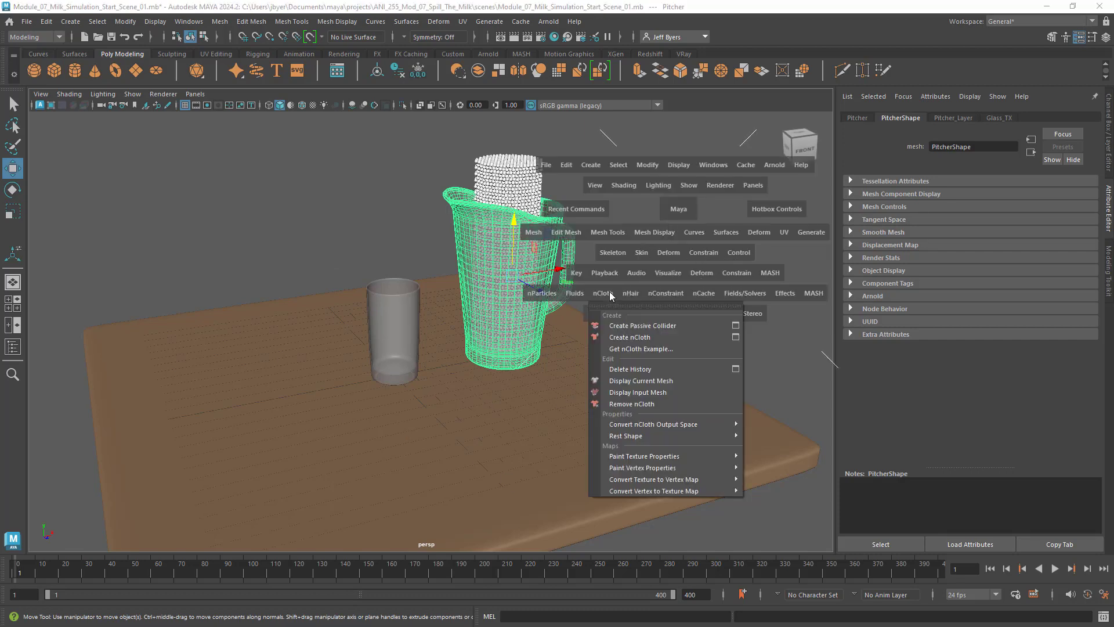
{"action": "left_click", "coordinate": [668, 327]}
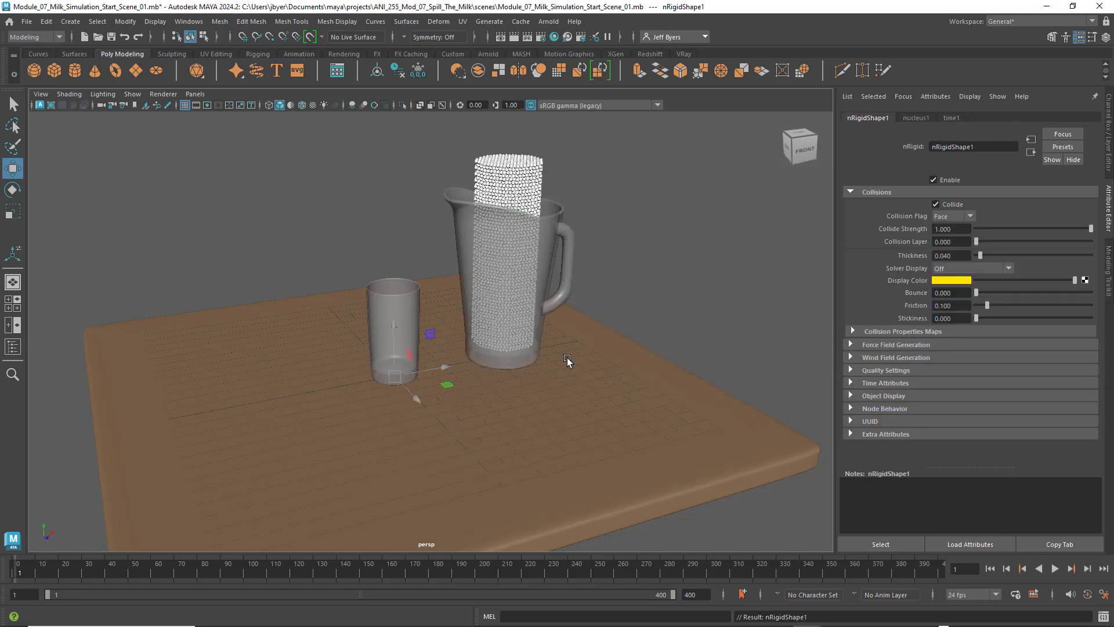
- Make the table a passive collider and clear the selection
{"action": "left_click", "coordinate": [595, 390]}
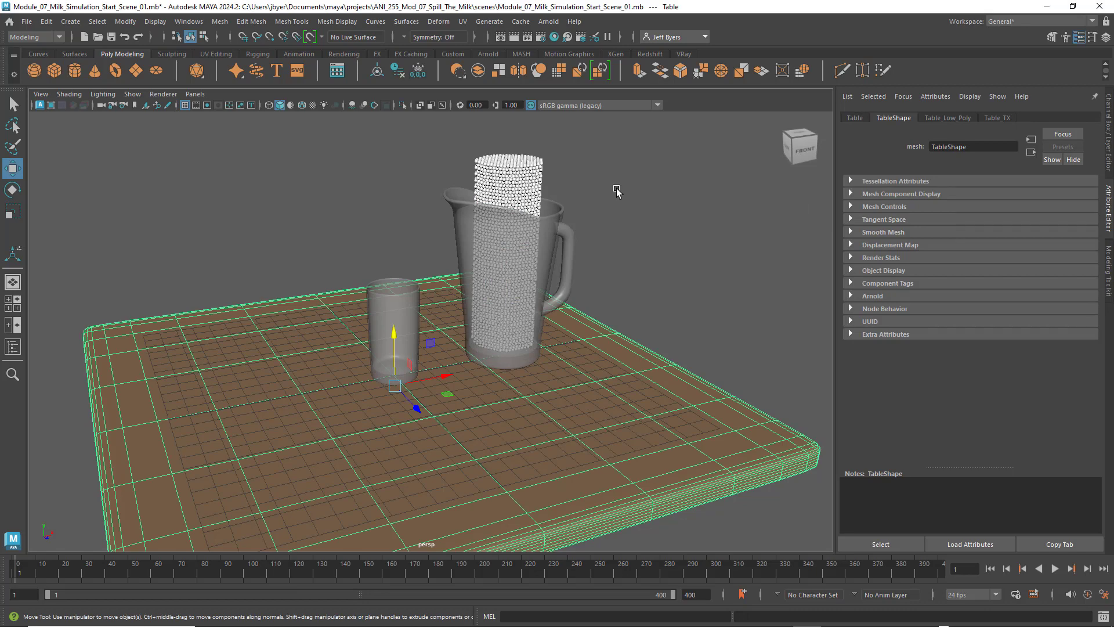
{"action": "key", "text": "space"}
{"action": "left_click", "coordinate": [542, 274]}
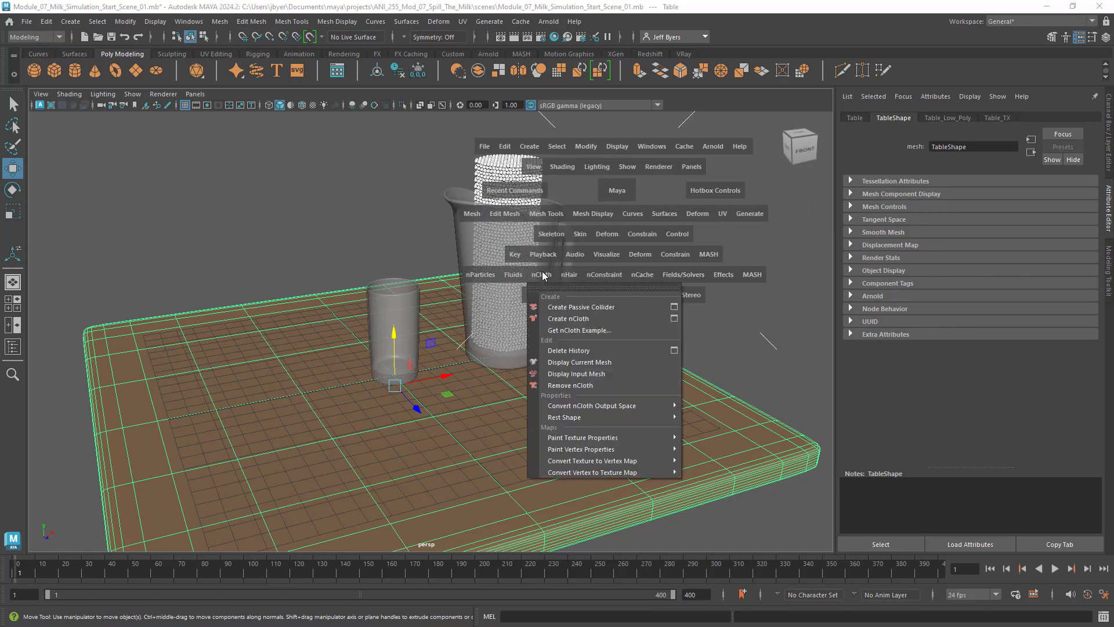
{"action": "left_click", "coordinate": [560, 305]}
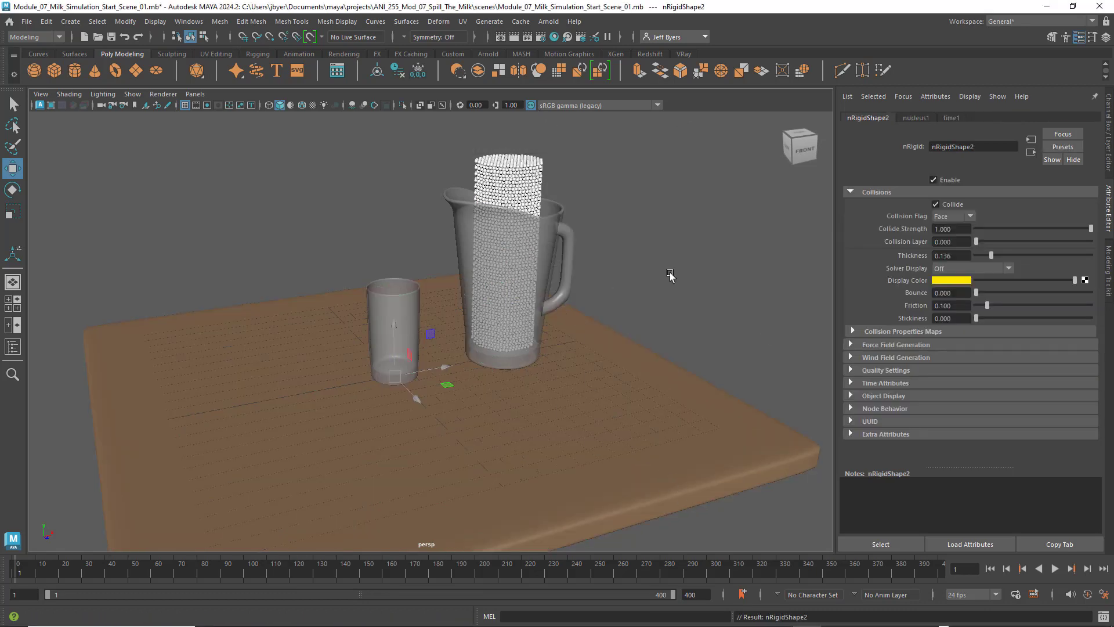
{"action": "left_click", "coordinate": [667, 272]}
- Make the drinking glass a passive collider and leave nothing selected
{"action": "left_click", "coordinate": [398, 303]}
{"action": "key", "text": "space"}
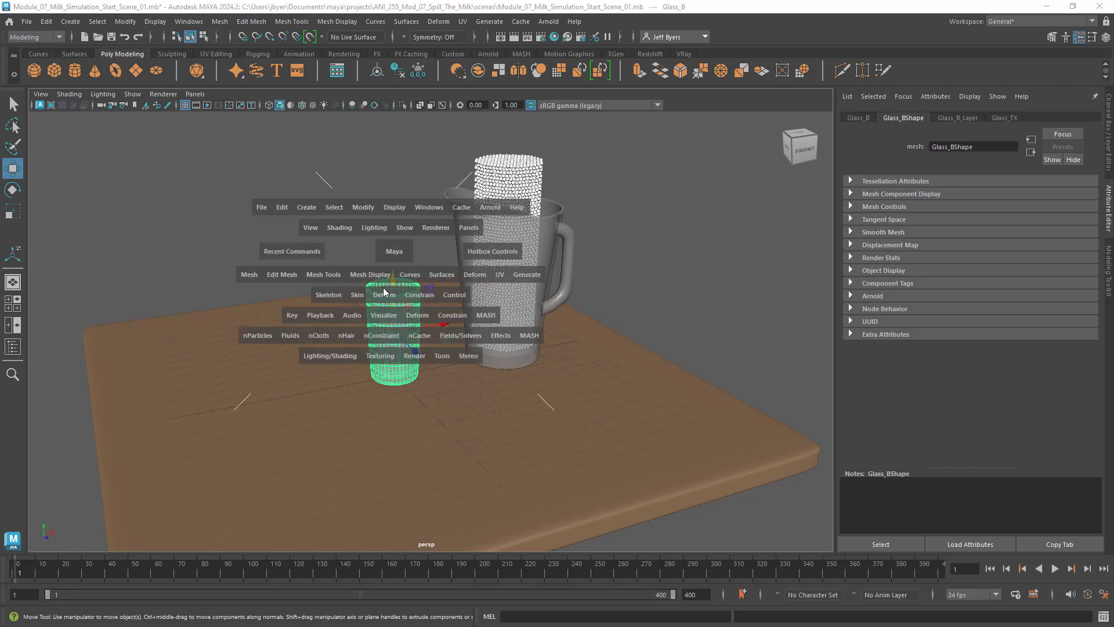
{"action": "left_click", "coordinate": [318, 335]}
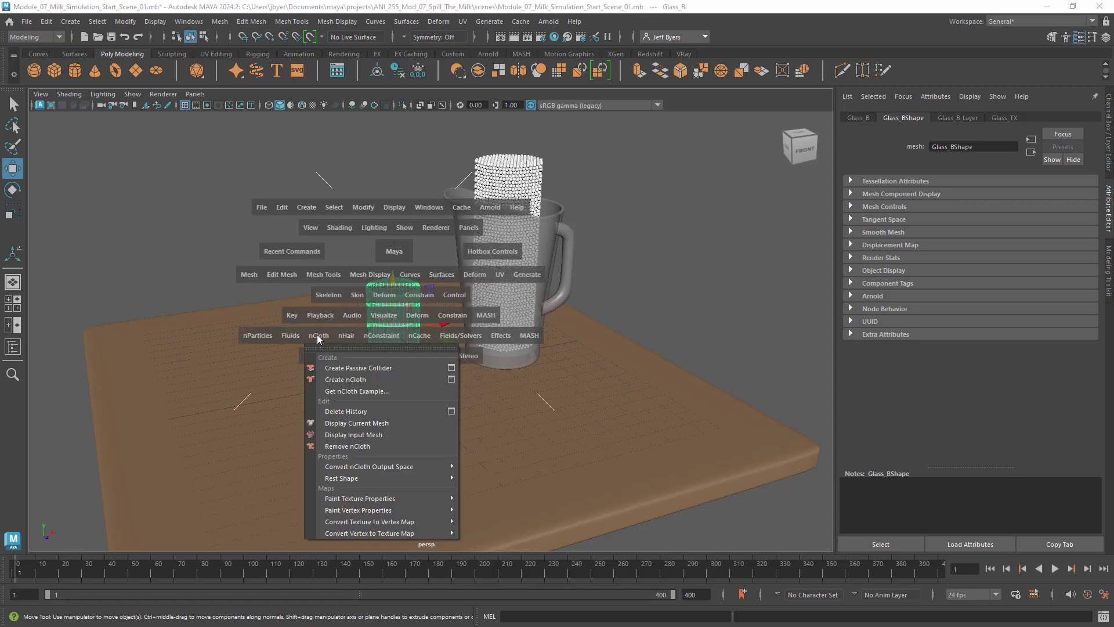
{"action": "left_click", "coordinate": [334, 369]}
{"action": "left_click", "coordinate": [696, 314]}
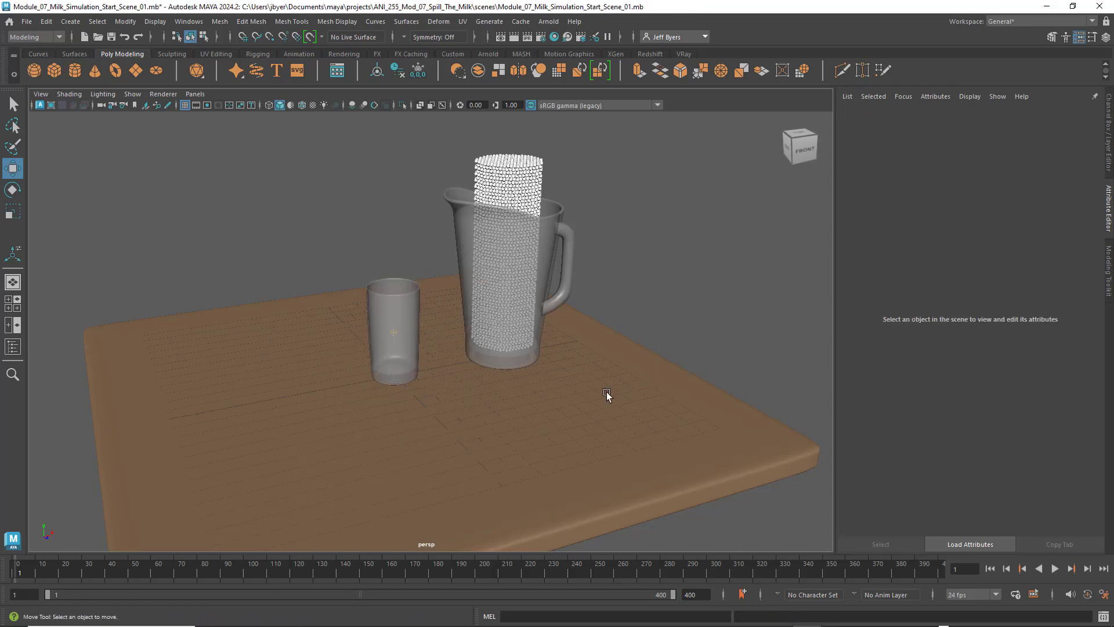
- Check the rigid collision attributes of the glass, table and pitcher one after another, with a closer look at the glass
{"action": "left_click", "coordinate": [607, 374]}
{"action": "left_click", "coordinate": [563, 239]}
{"action": "left_click", "coordinate": [382, 307]}
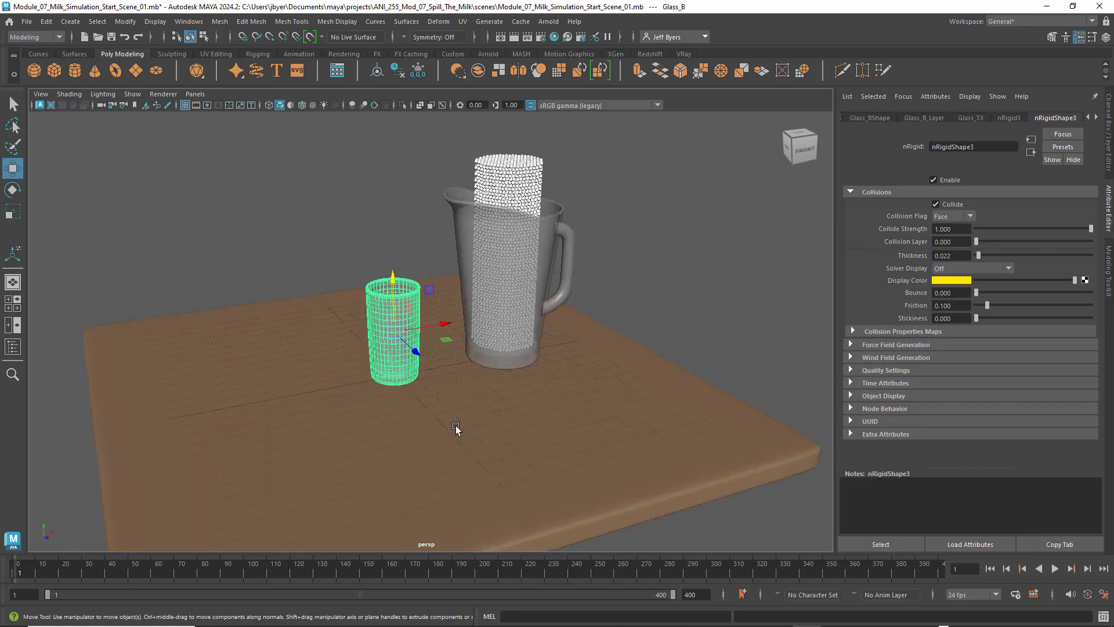
{"action": "left_click", "coordinate": [467, 427]}
{"action": "left_click", "coordinate": [648, 315]}
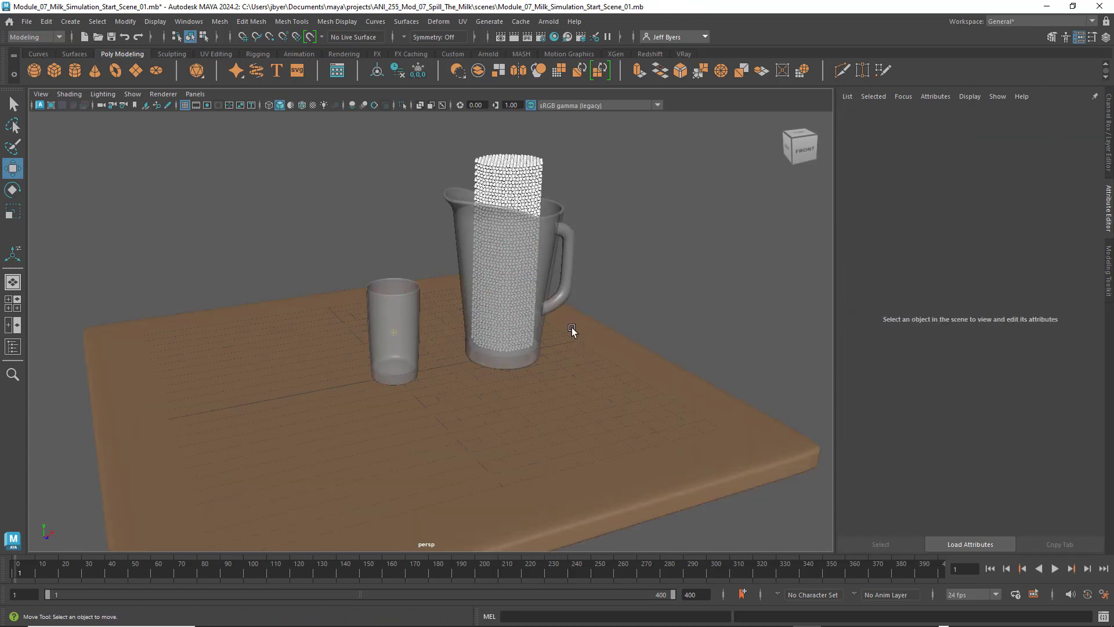
{"action": "left_click", "coordinate": [563, 269]}
{"action": "left_click", "coordinate": [531, 414]}
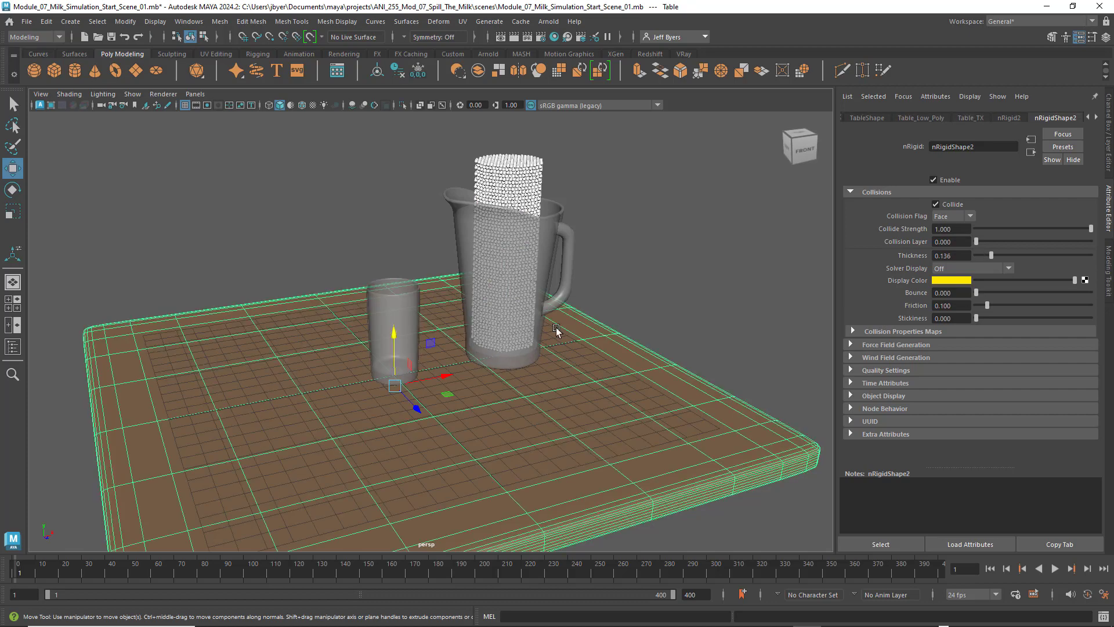
{"action": "left_click", "coordinate": [575, 237]}
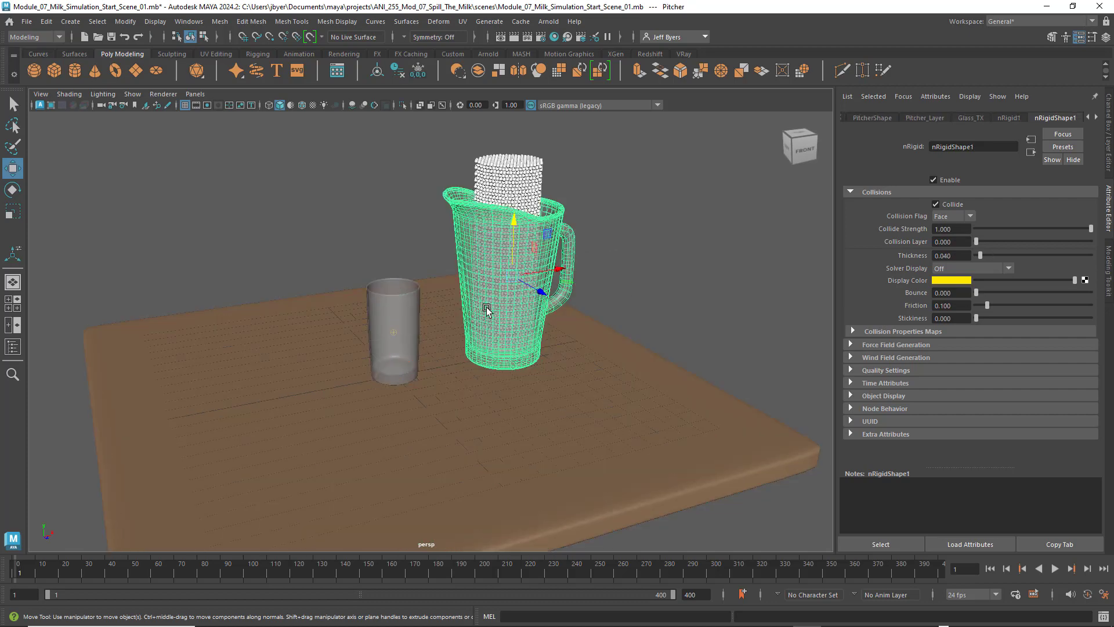
{"action": "left_click", "coordinate": [423, 311]}
{"action": "left_click", "coordinate": [404, 315]}
{"action": "scroll", "coordinate": [432, 387], "scroll_direction": "up", "scroll_amount": 2}
{"action": "scroll", "coordinate": [432, 389], "scroll_direction": "up", "scroll_amount": 3}
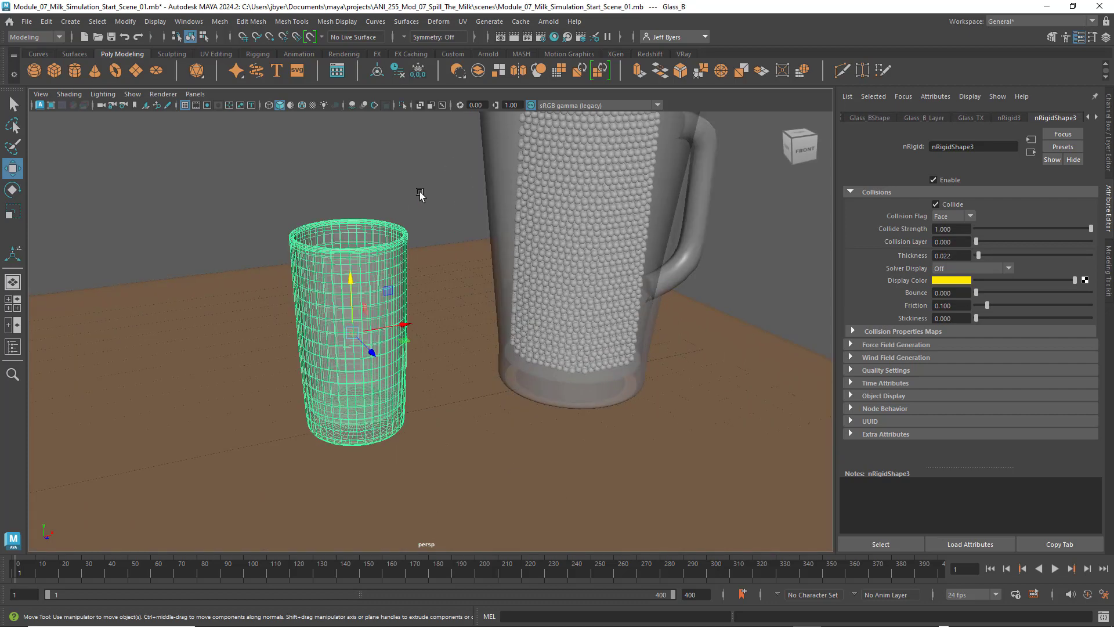
{"action": "left_click", "coordinate": [421, 195]}
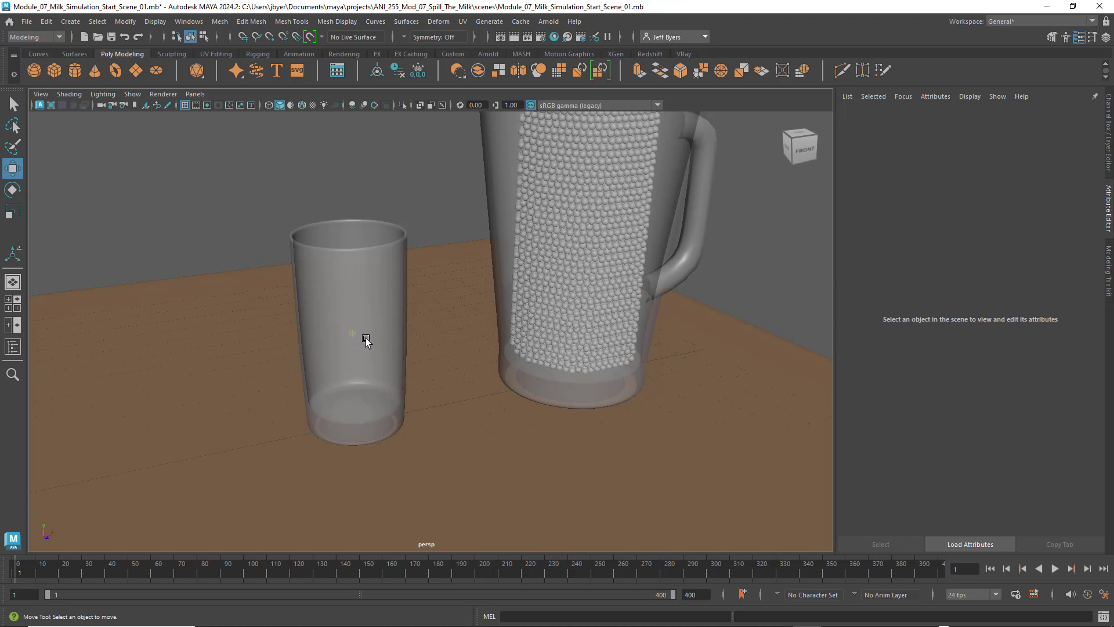
- Review the glass's collision attributes, and examine the pitcher's bounce, friction and stickiness settings
{"action": "left_click", "coordinate": [371, 306]}
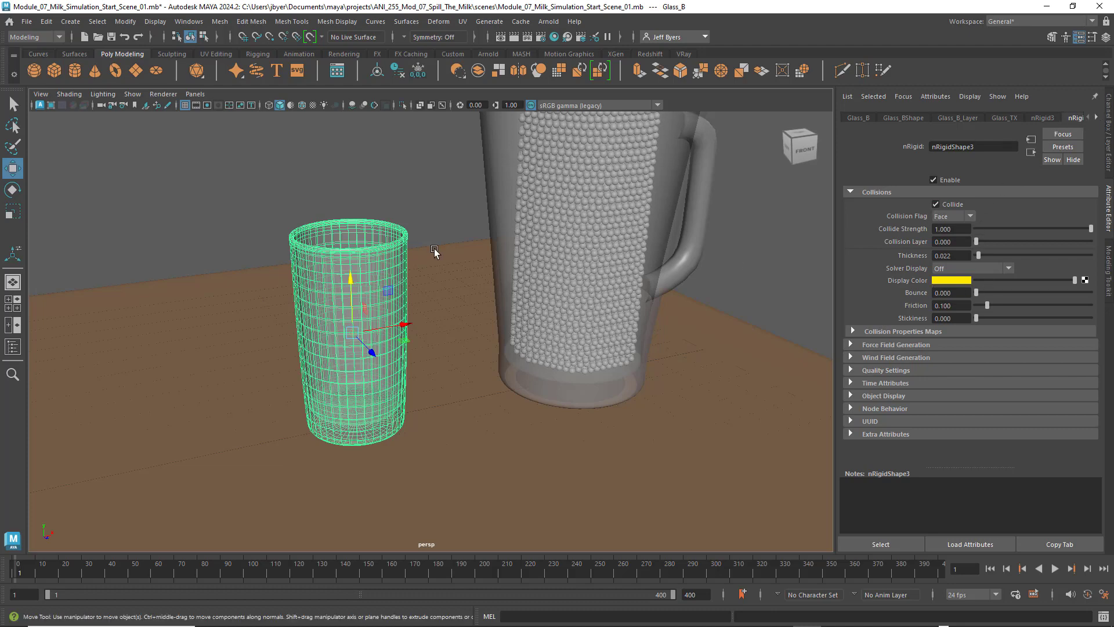
{"action": "left_click", "coordinate": [517, 253]}
{"action": "scroll", "coordinate": [548, 258], "scroll_direction": "down", "scroll_amount": 4}
{"action": "scroll", "coordinate": [557, 259], "scroll_direction": "up", "scroll_amount": 2}
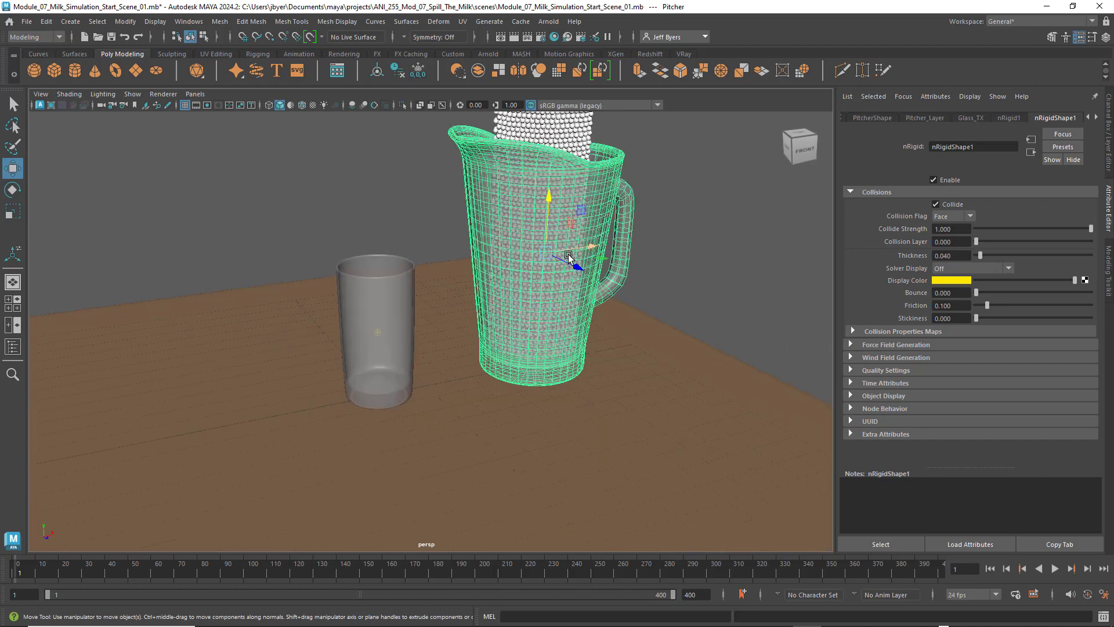
{"action": "left_click_drag", "start_coordinate": [684, 255], "coordinate": [693, 301], "text": "alt"}
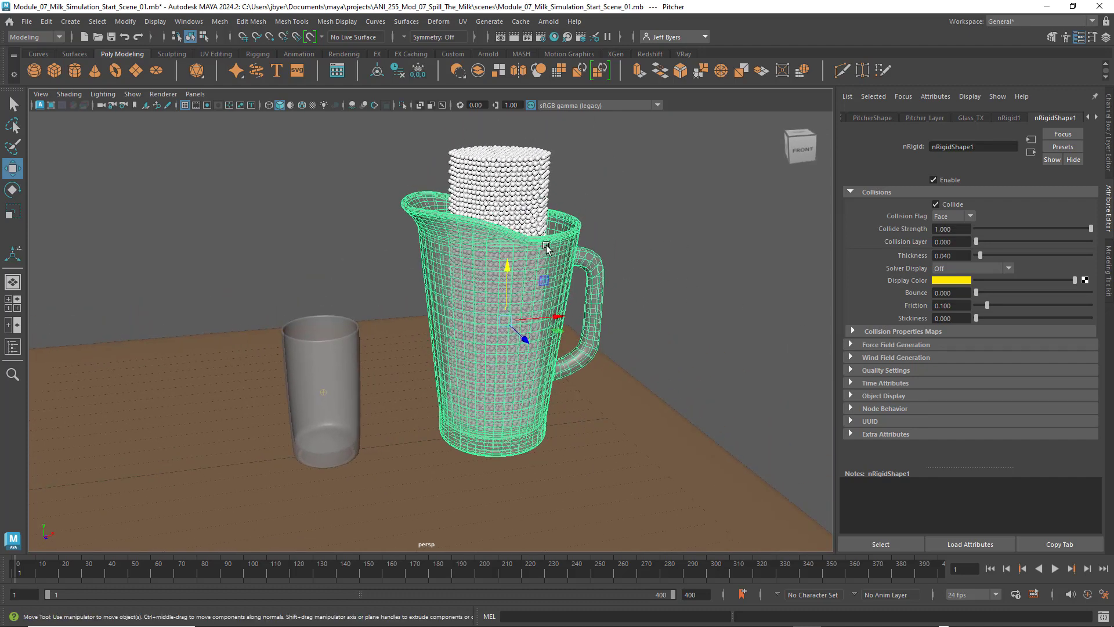
{"action": "left_click", "coordinate": [958, 292]}
{"action": "left_click", "coordinate": [963, 305]}
{"action": "left_click", "coordinate": [950, 317]}
{"action": "left_click", "coordinate": [961, 293]}
- Play the simulation with nothing selected to let the particles settle inside the pitcher, and stop it at frame 138
{"action": "left_click", "coordinate": [551, 189]}
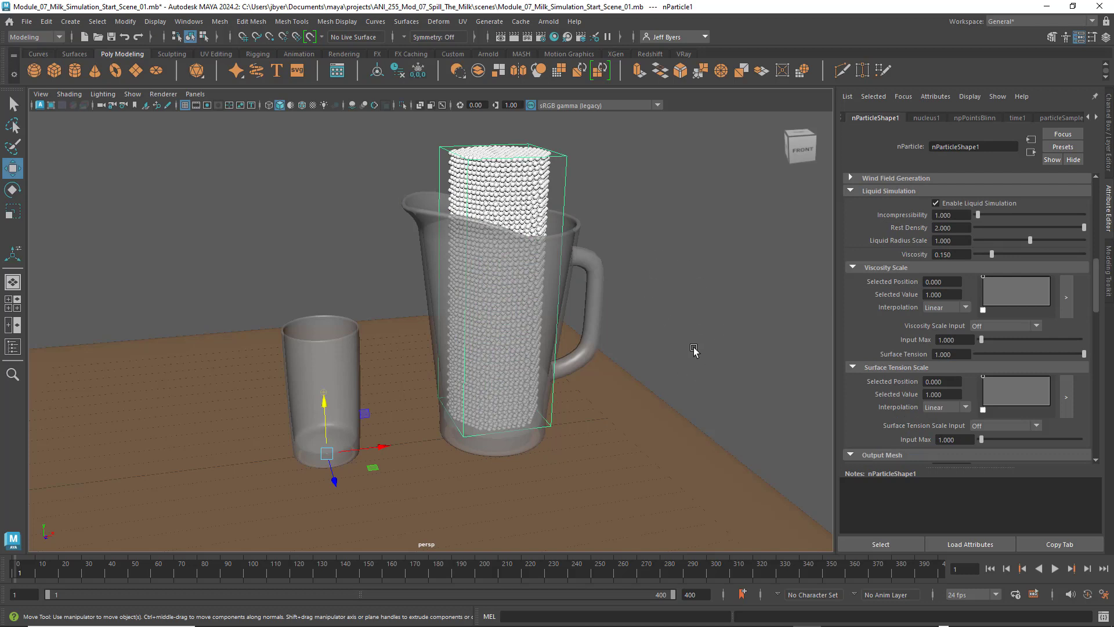
{"action": "left_click", "coordinate": [698, 312]}
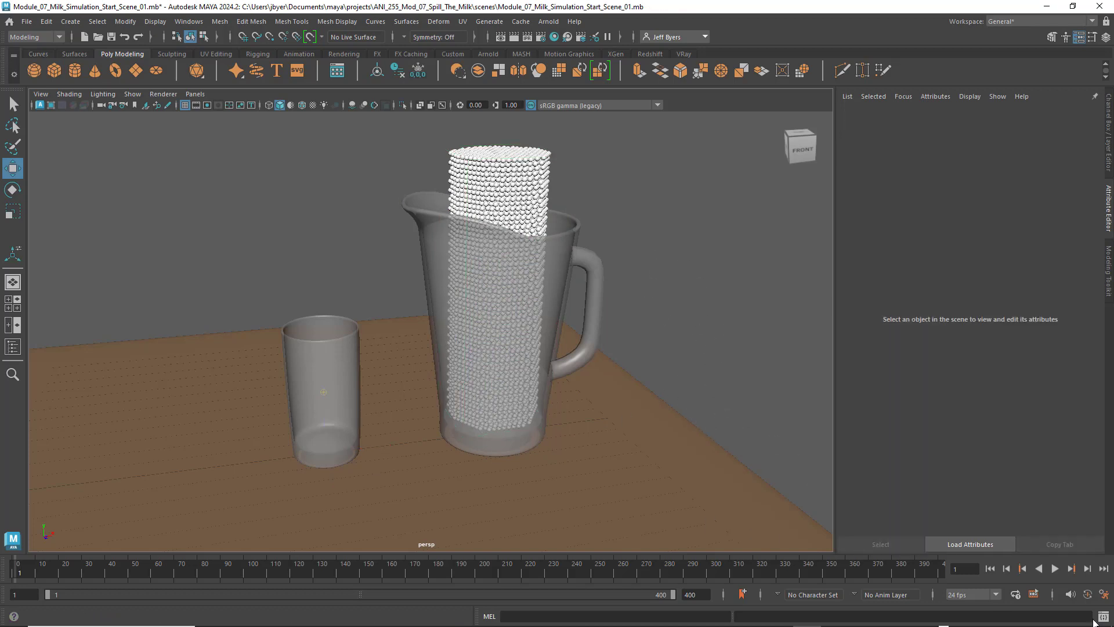
{"action": "left_click", "coordinate": [1055, 568]}
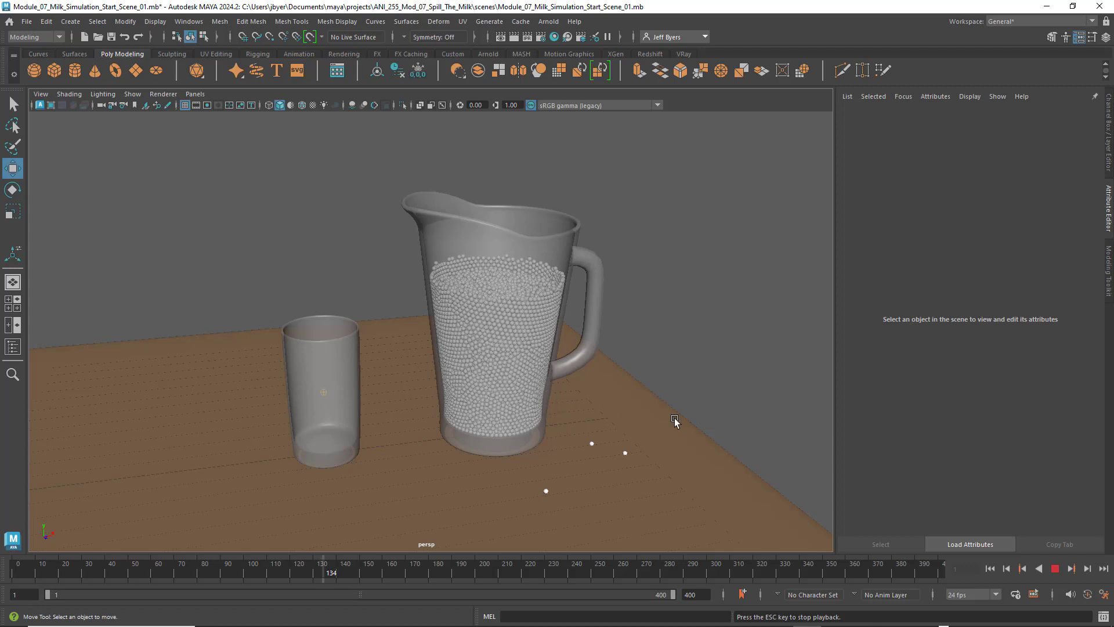
{"action": "left_click", "coordinate": [1055, 569]}
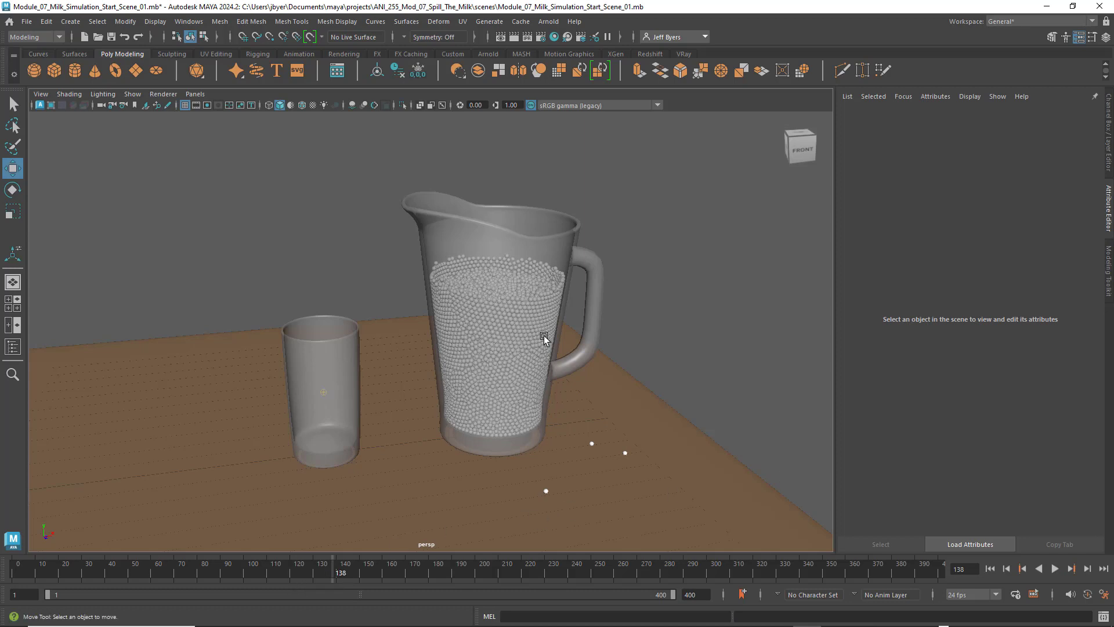
- Open the Outliner, select nParticle1 in it and move the window clear of the pitcher and glass
{"action": "left_click", "coordinate": [524, 315]}
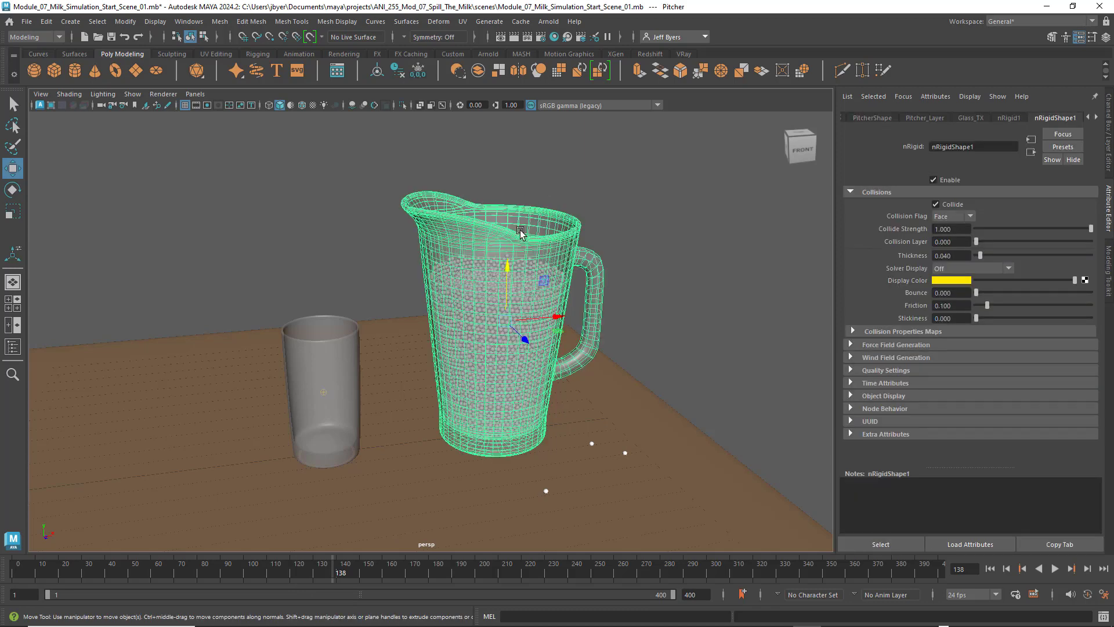
{"action": "left_click", "coordinate": [189, 21]}
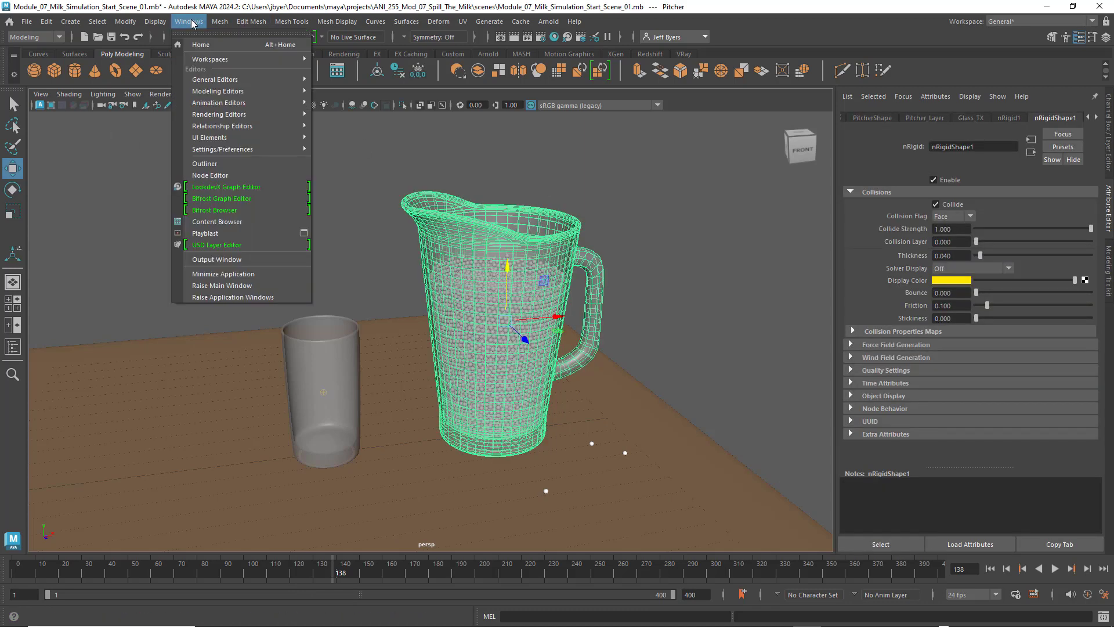
{"action": "mouse_move", "coordinate": [206, 156]}
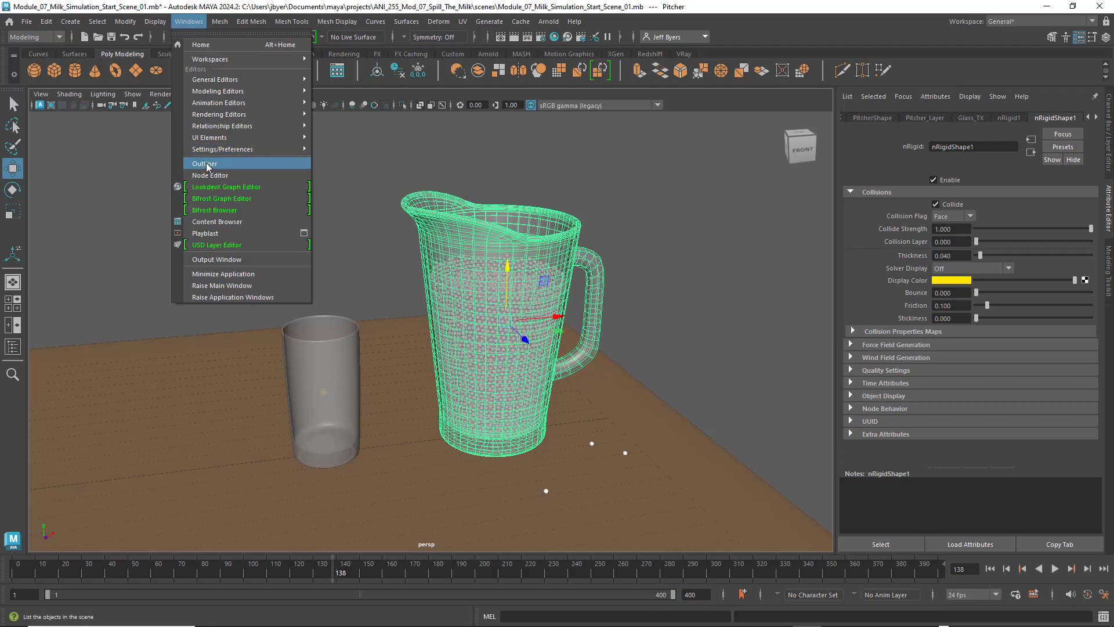
{"action": "left_click", "coordinate": [206, 165]}
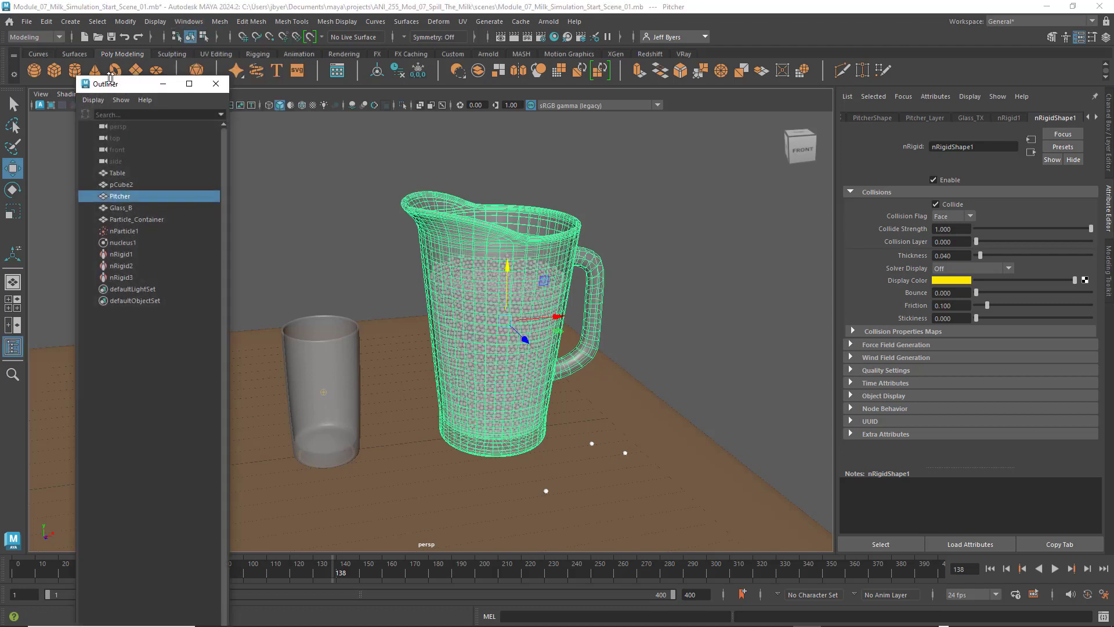
{"action": "left_click", "coordinate": [134, 231]}
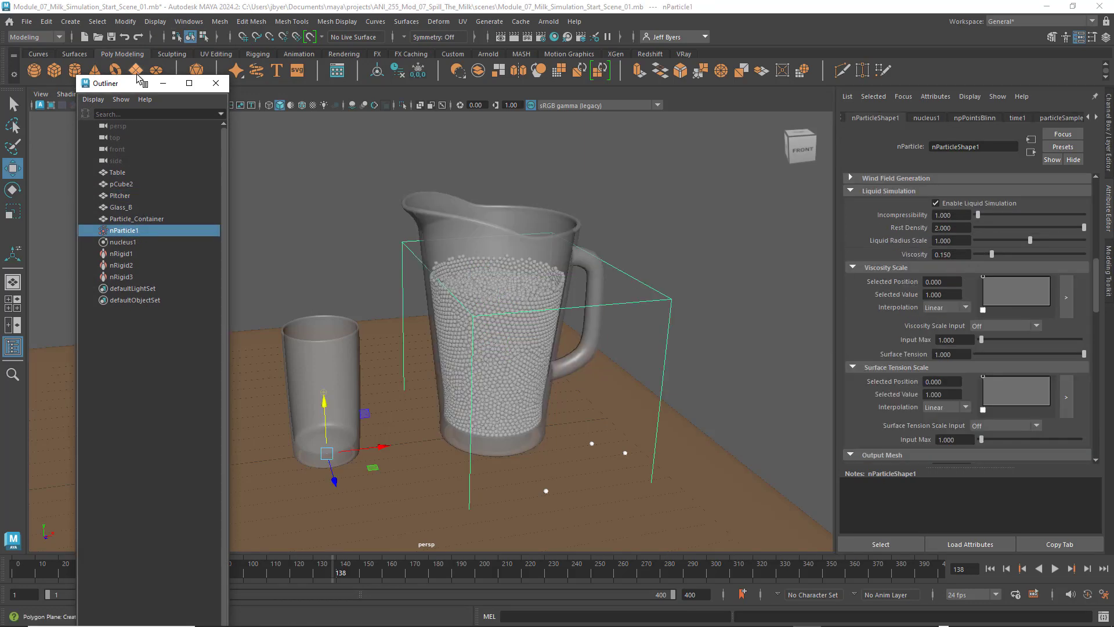
{"action": "left_click_drag", "start_coordinate": [139, 89], "coordinate": [85, 98]}
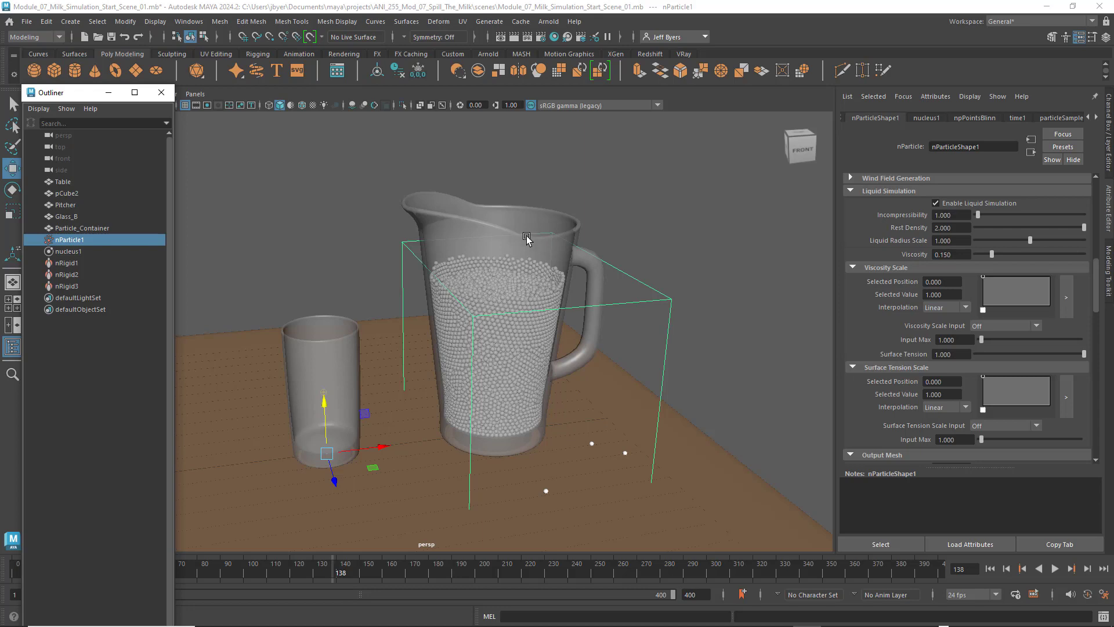
- Set the settled particles at frame 138 as the initial state for the selected nParticle1 and close the Outliner
{"action": "key", "text": "space"}
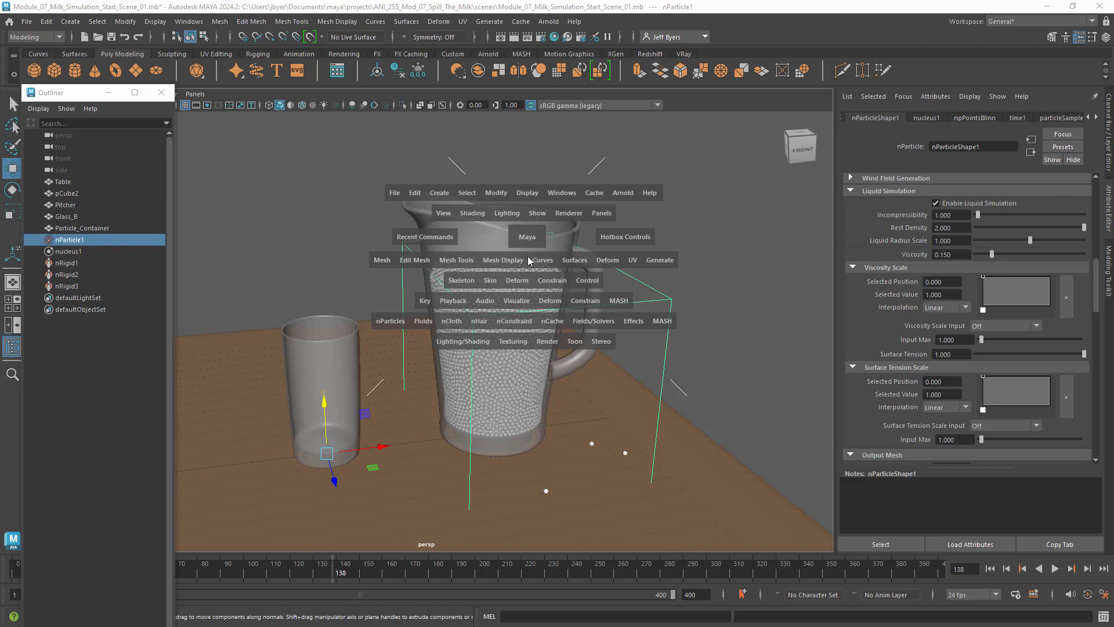
{"action": "left_click", "coordinate": [583, 322]}
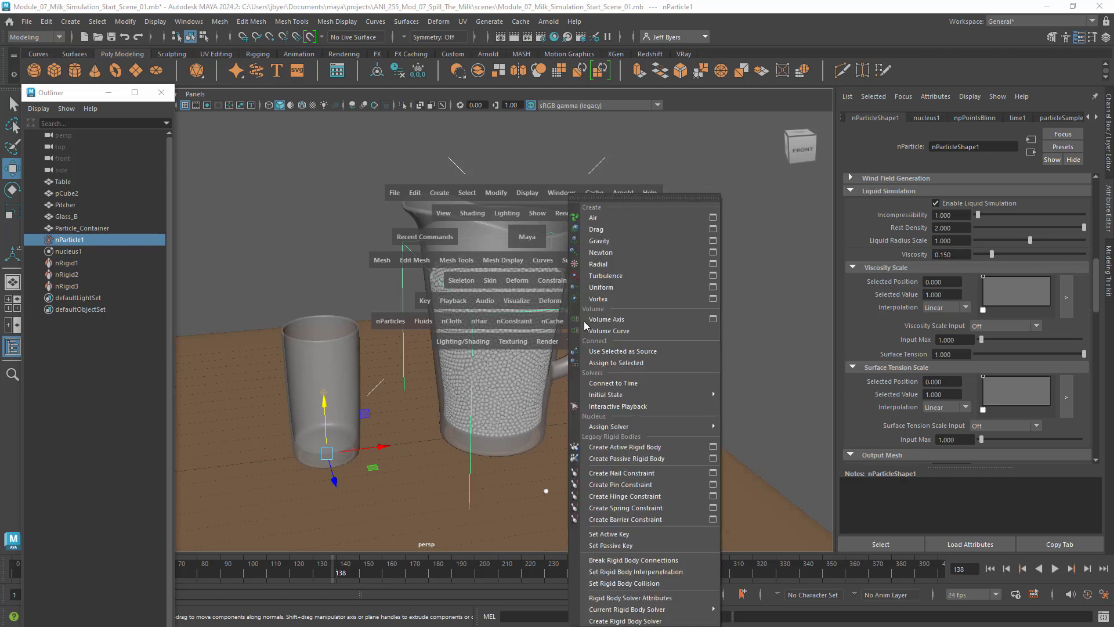
{"action": "mouse_move", "coordinate": [593, 396]}
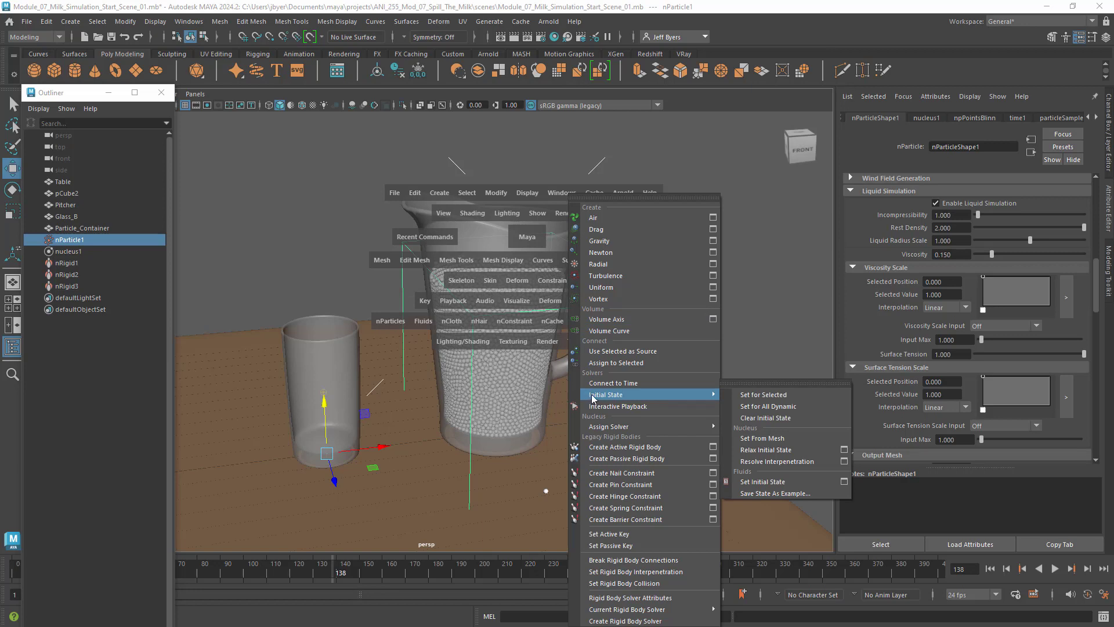
{"action": "left_click", "coordinate": [765, 395]}
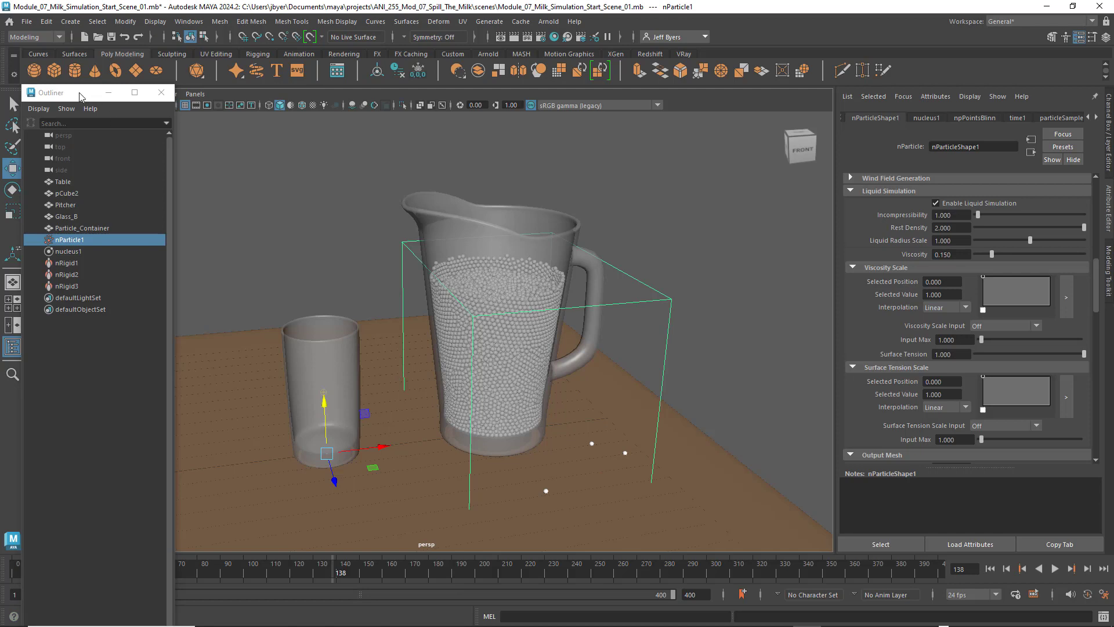
{"action": "left_click_drag", "start_coordinate": [83, 94], "coordinate": [949, 144]}
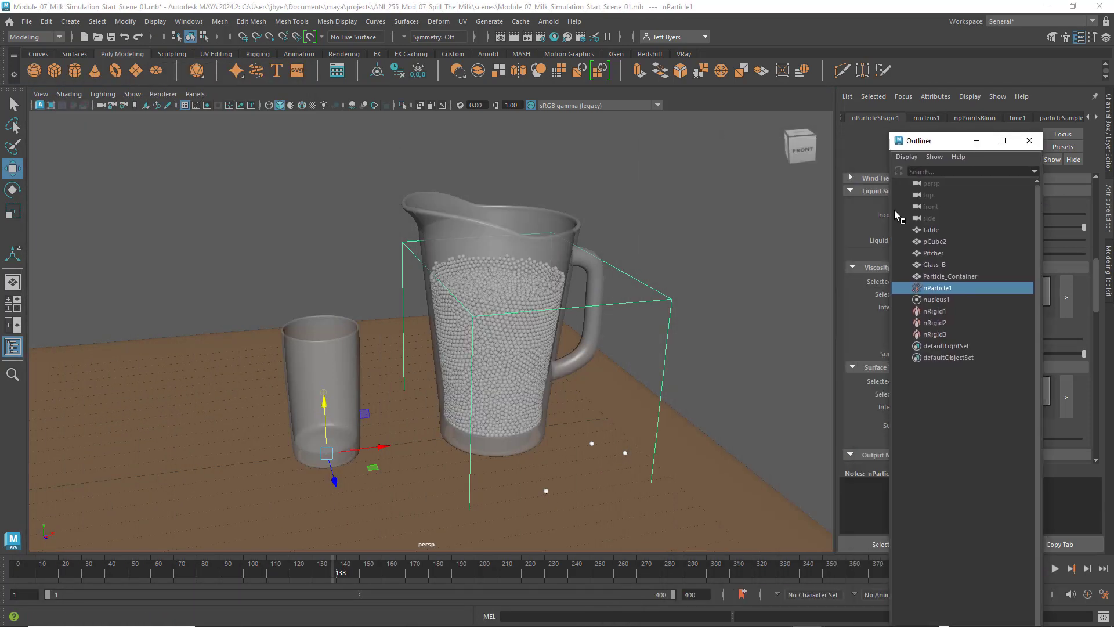
{"action": "left_click", "coordinate": [1030, 140]}
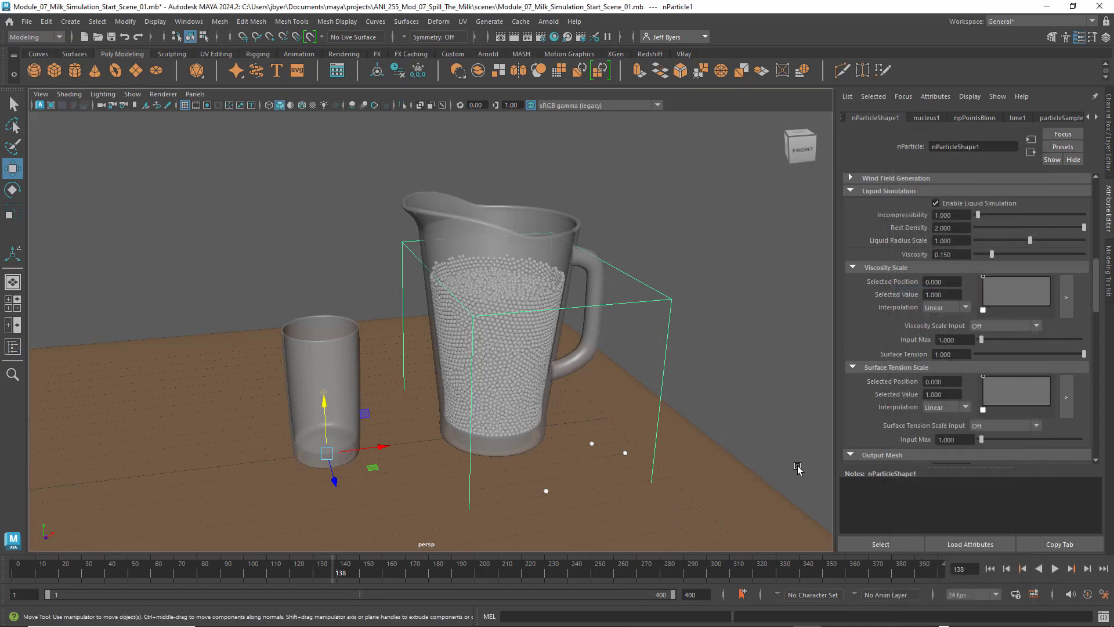
- Play the simulation from frame 1 to check the particles' saved initial state, and return to the first frame
{"action": "left_click", "coordinate": [991, 569]}
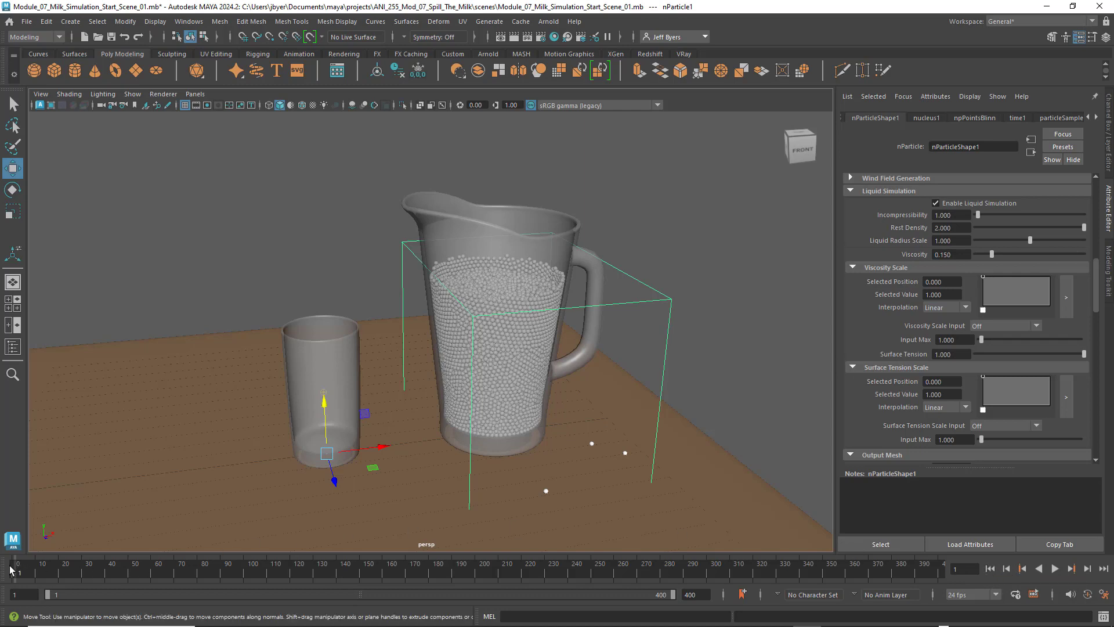
{"action": "left_click", "coordinate": [1058, 569]}
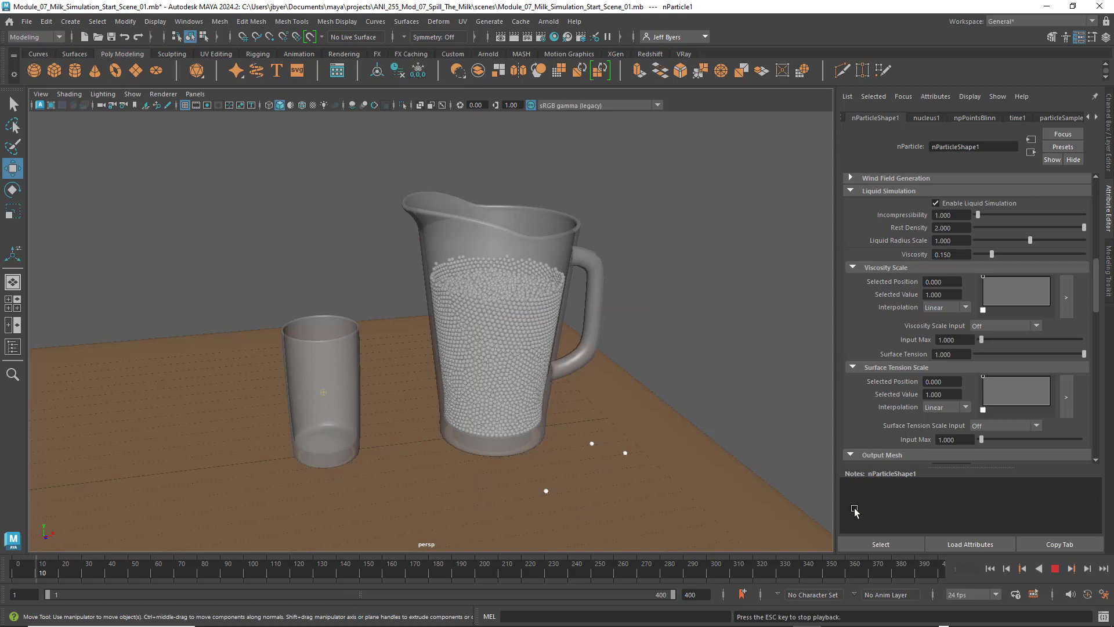
{"action": "left_click", "coordinate": [1056, 569]}
{"action": "left_click", "coordinate": [991, 568]}
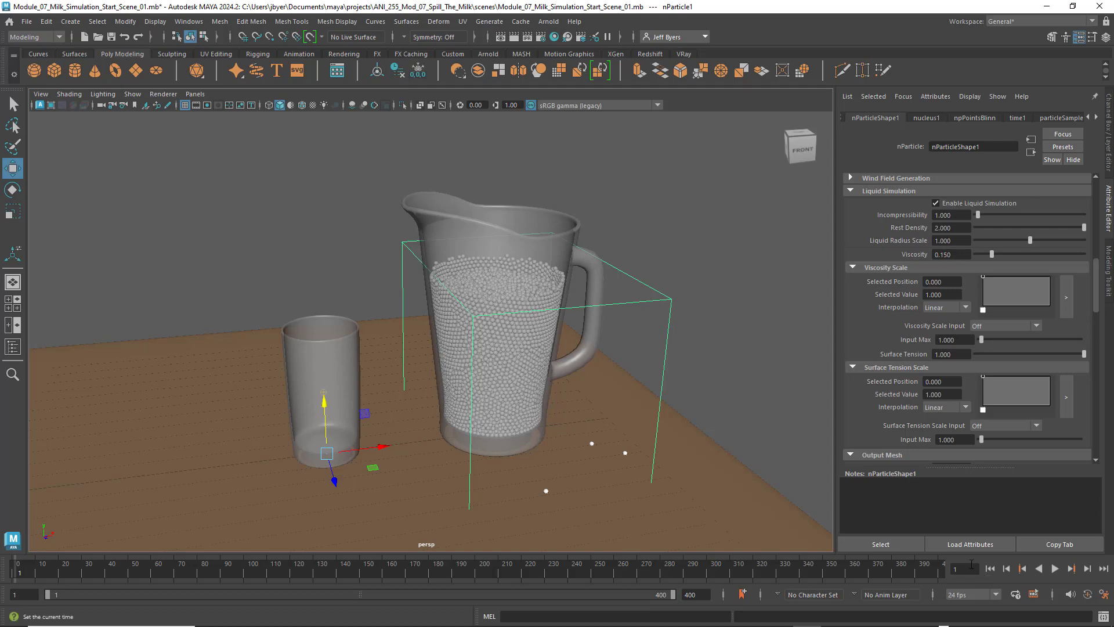
- Switch to a full-size front view with the pitcher and glass framed, and select the pitcher
{"action": "key", "text": "space"}
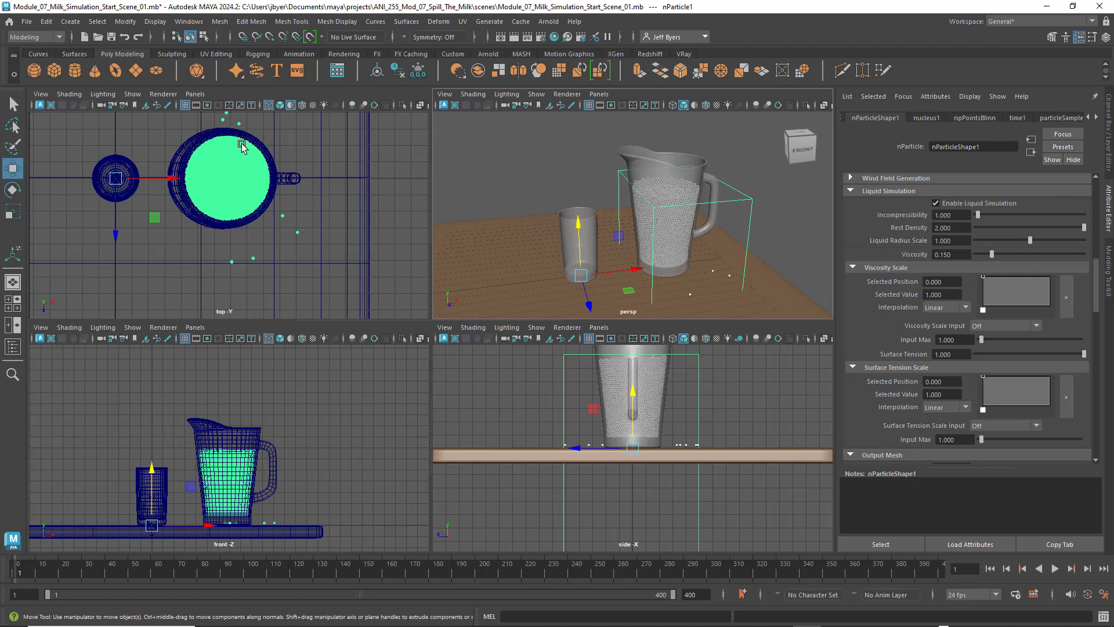
{"action": "middle_click_drag", "start_coordinate": [297, 226], "coordinate": [336, 249], "text": "alt"}
{"action": "right_click_drag", "start_coordinate": [336, 248], "coordinate": [293, 180], "text": "alt"}
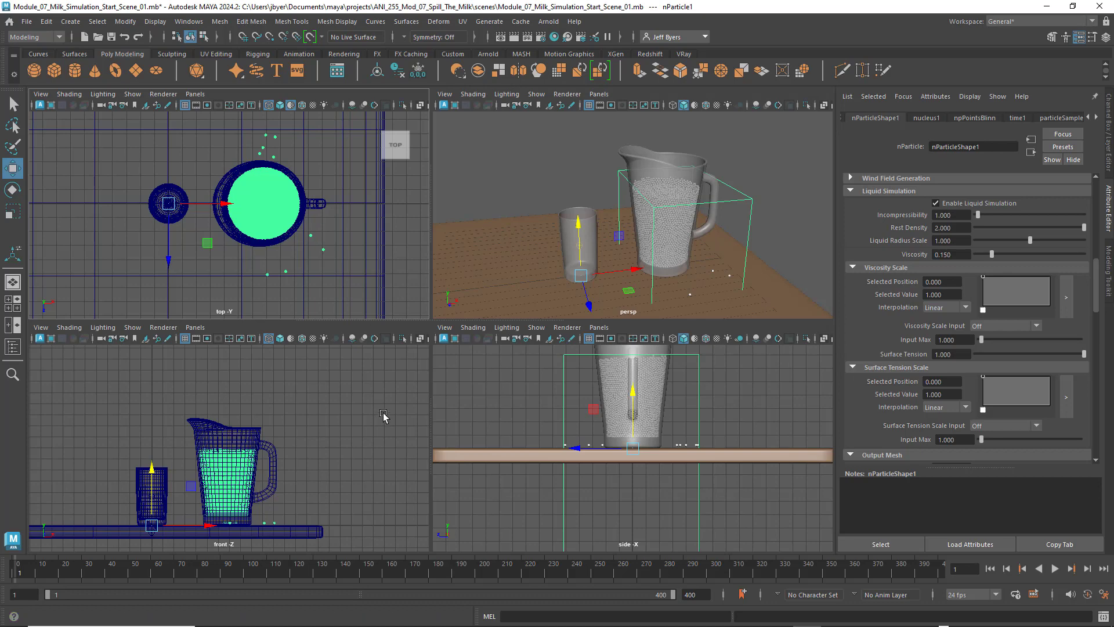
{"action": "key", "text": "space"}
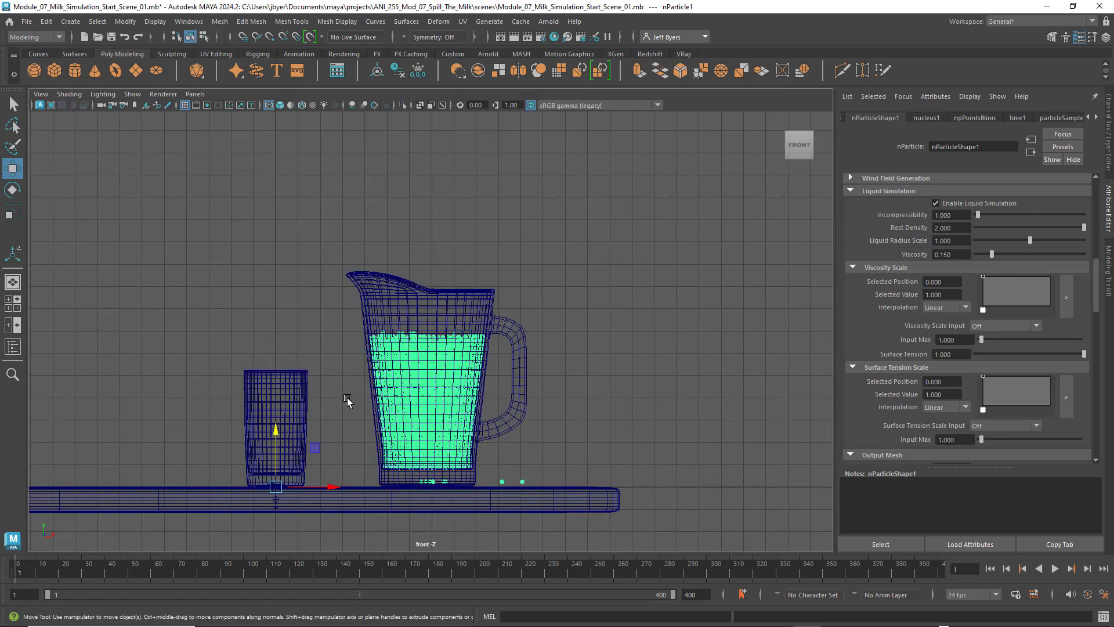
{"action": "scroll", "coordinate": [560, 357], "scroll_direction": "up", "scroll_amount": 1}
{"action": "middle_click_drag", "start_coordinate": [513, 360], "coordinate": [625, 290], "text": "alt"}
{"action": "left_click", "coordinate": [602, 243]}
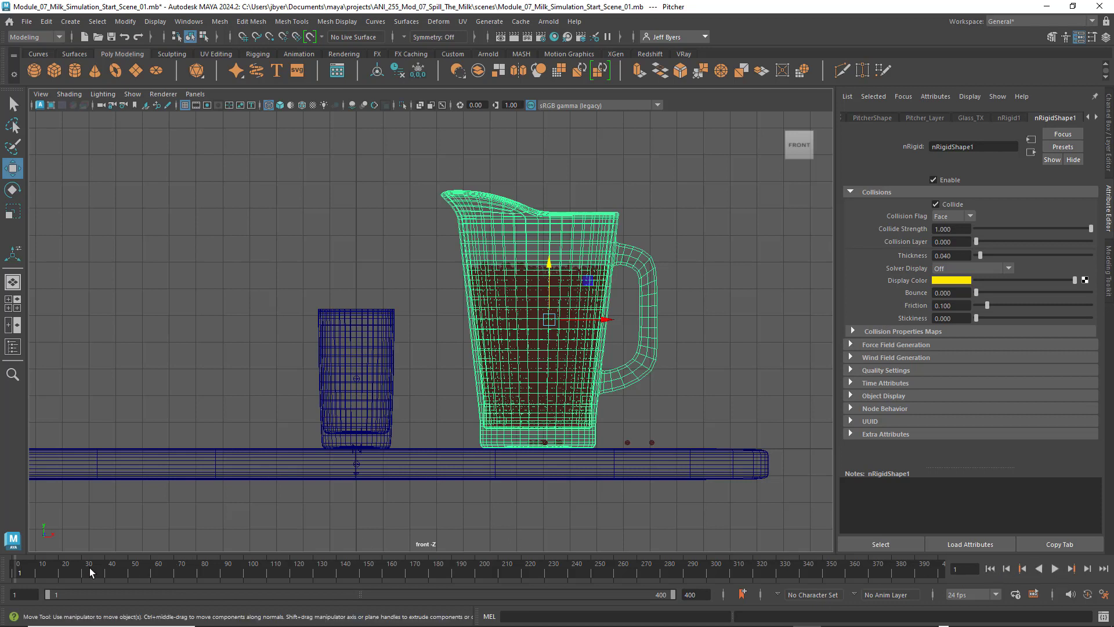
- Set a keyframe on the upright pitcher at frame 30 to hold its resting position
{"action": "key", "text": "s"}
{"action": "left_click", "coordinate": [88, 573]}
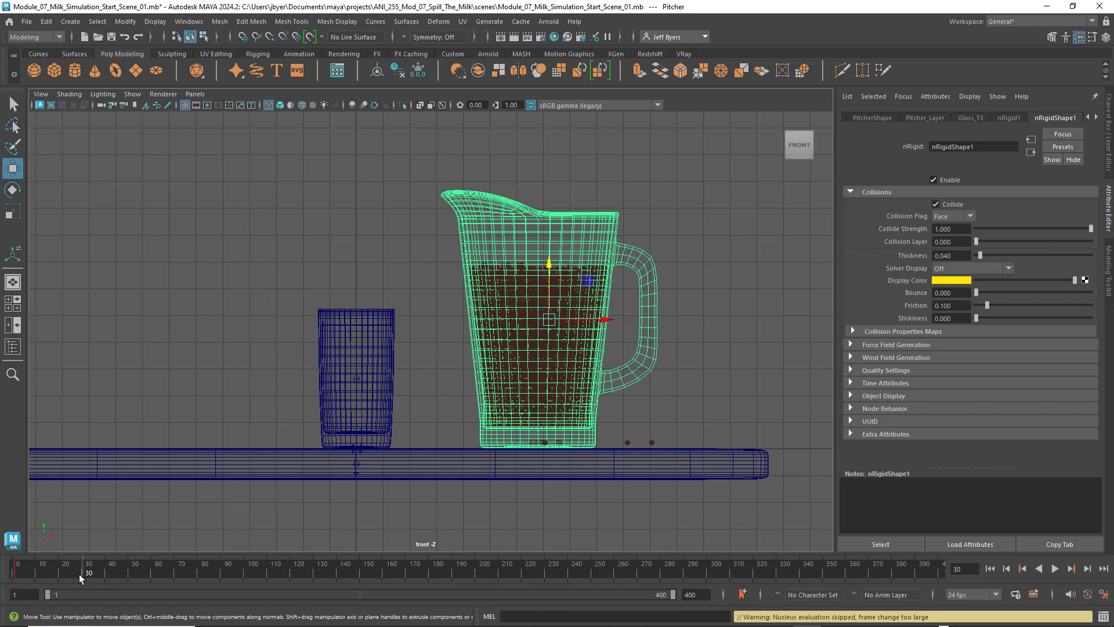
{"action": "left_click", "coordinate": [968, 568]}
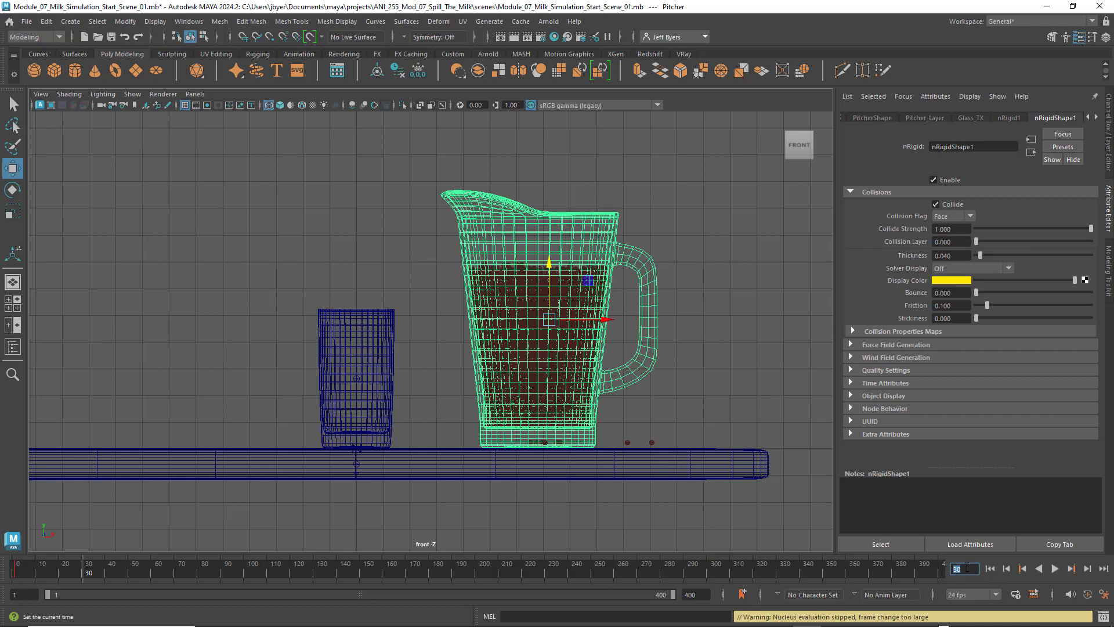
{"action": "type", "text": "30"}
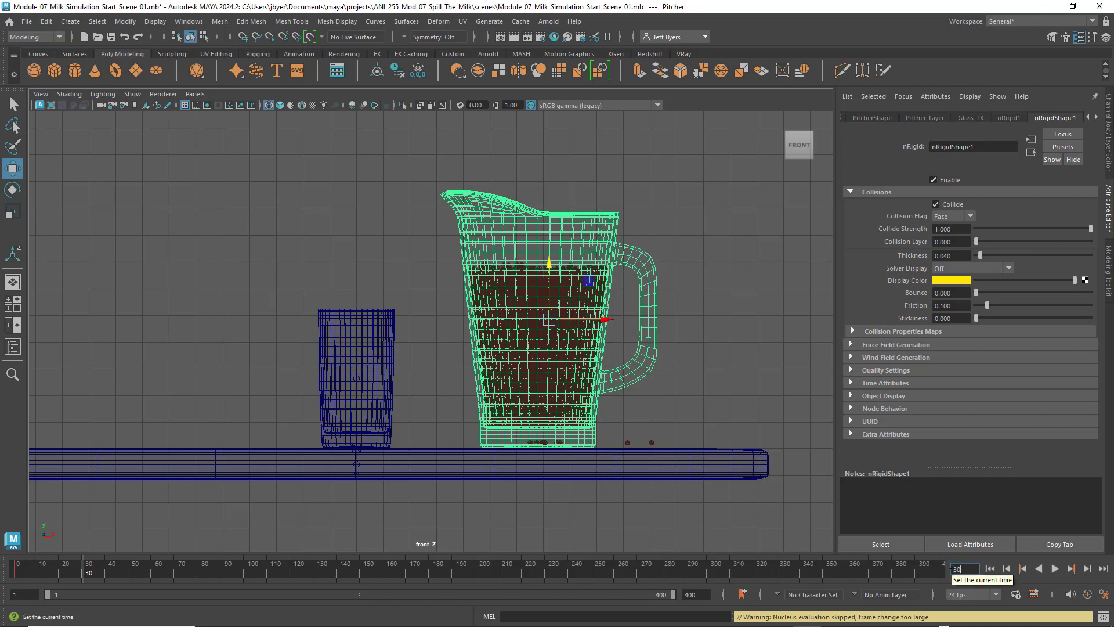
{"action": "key", "text": "Return"}
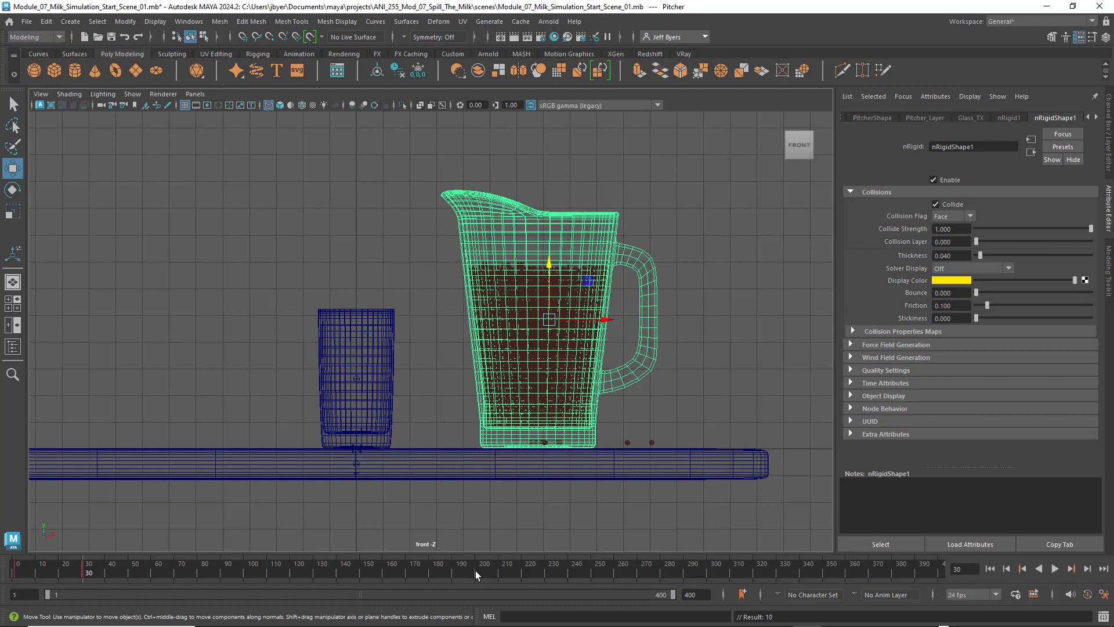
- Go to frame 200 and set the pitcher's Translate X to 0.239 and Translate Y to 4.096
{"action": "left_click", "coordinate": [963, 569]}
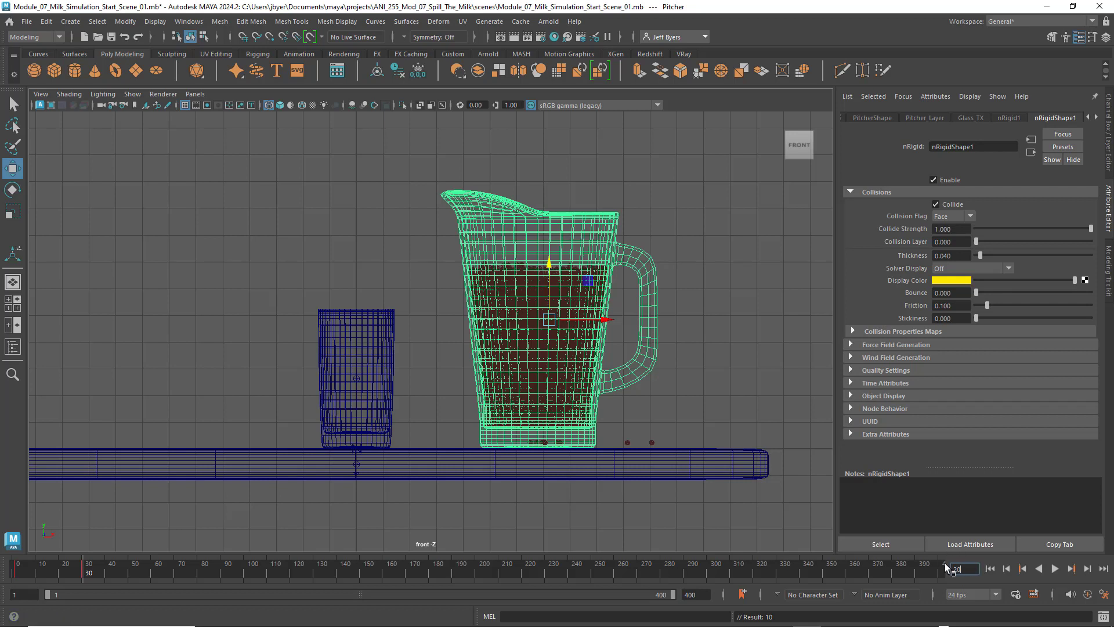
{"action": "type", "text": "200"}
{"action": "key", "text": "Return"}
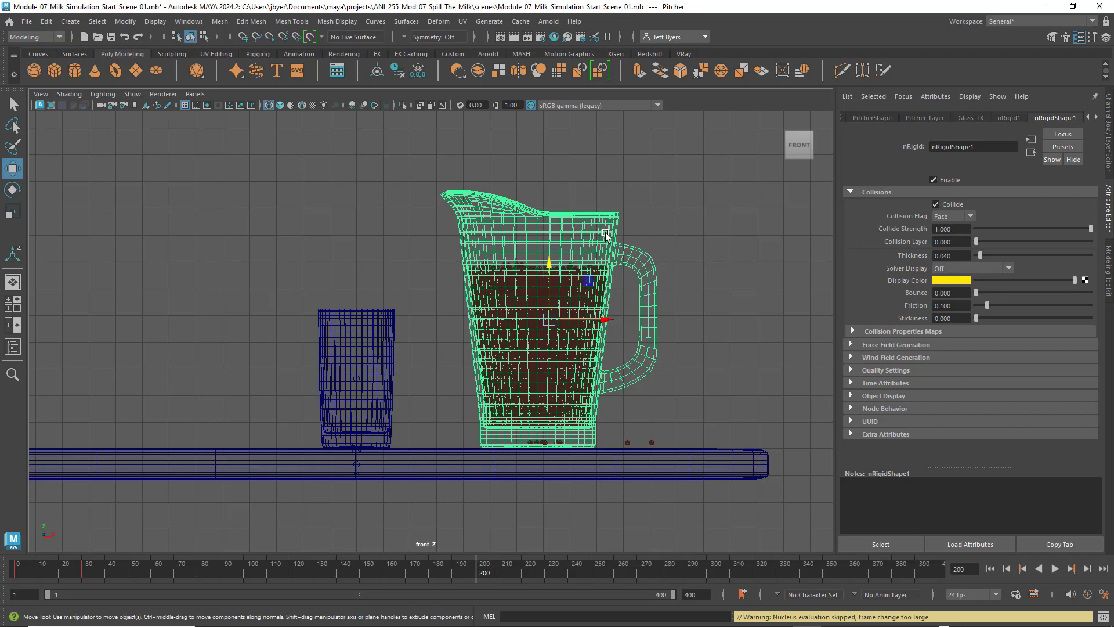
{"action": "key", "text": "ctrl+a"}
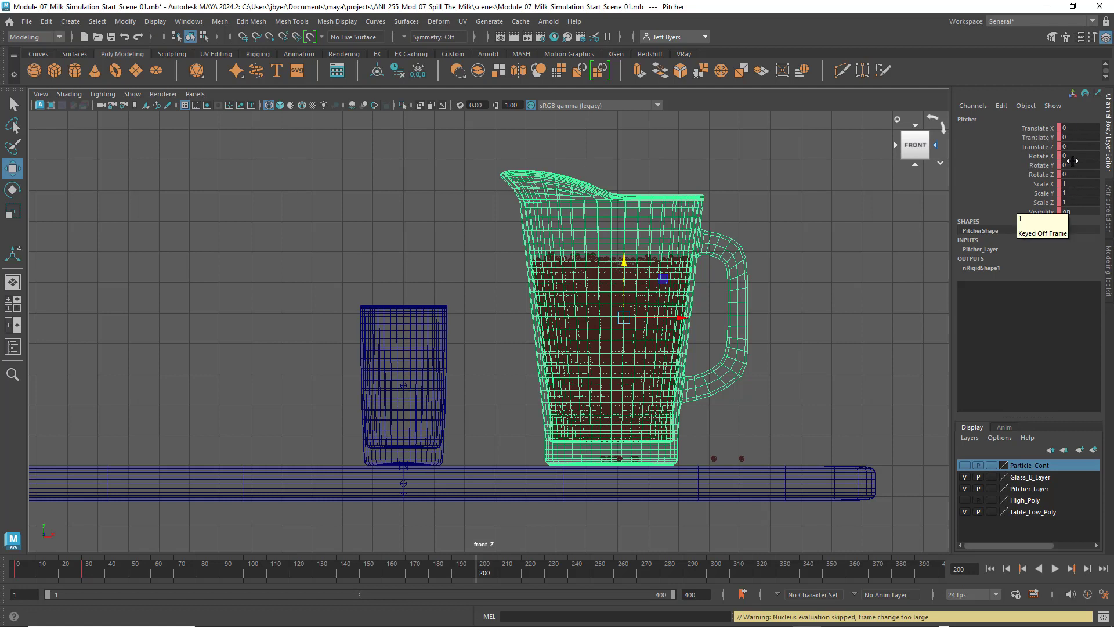
{"action": "left_click", "coordinate": [1073, 130]}
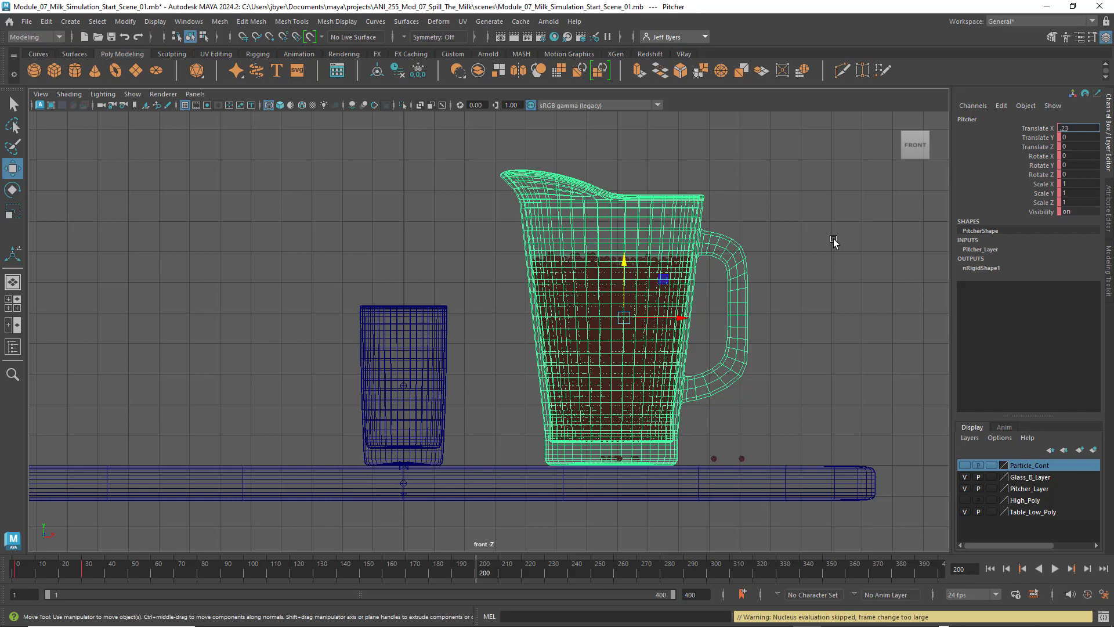
{"action": "key", "text": "Return"}
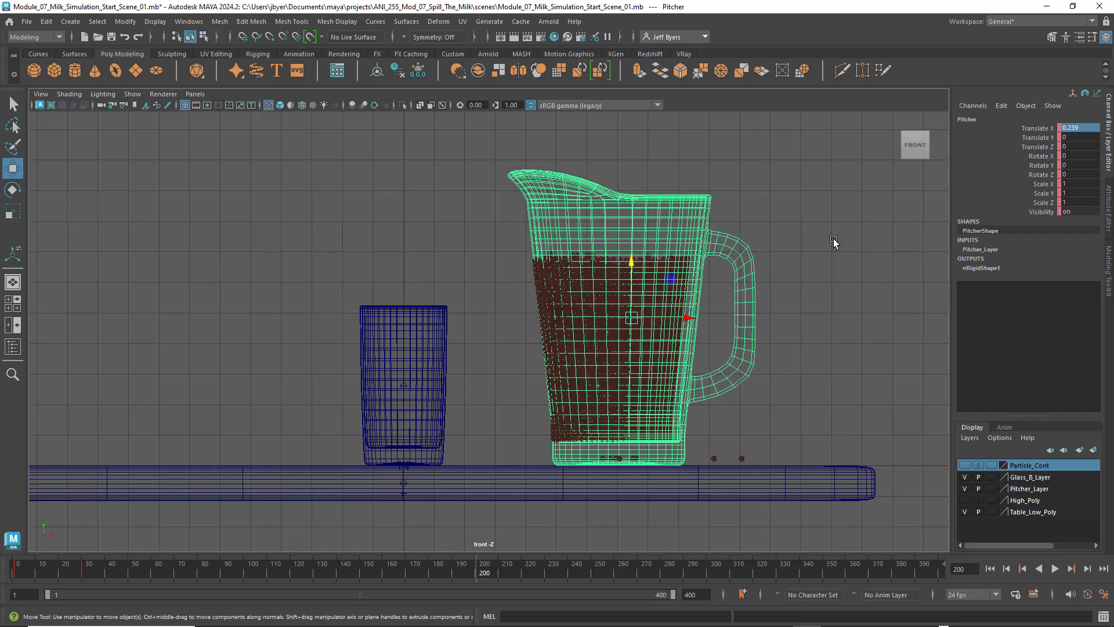
{"action": "left_click", "coordinate": [1071, 137]}
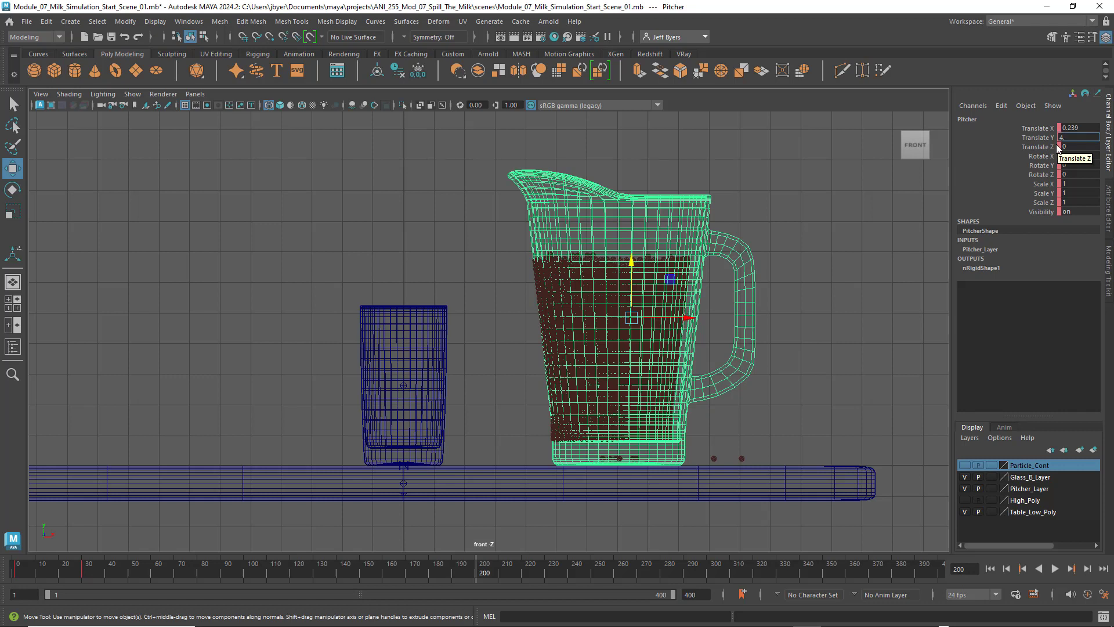
{"action": "type", "text": "96"}
{"action": "key", "text": "Return"}
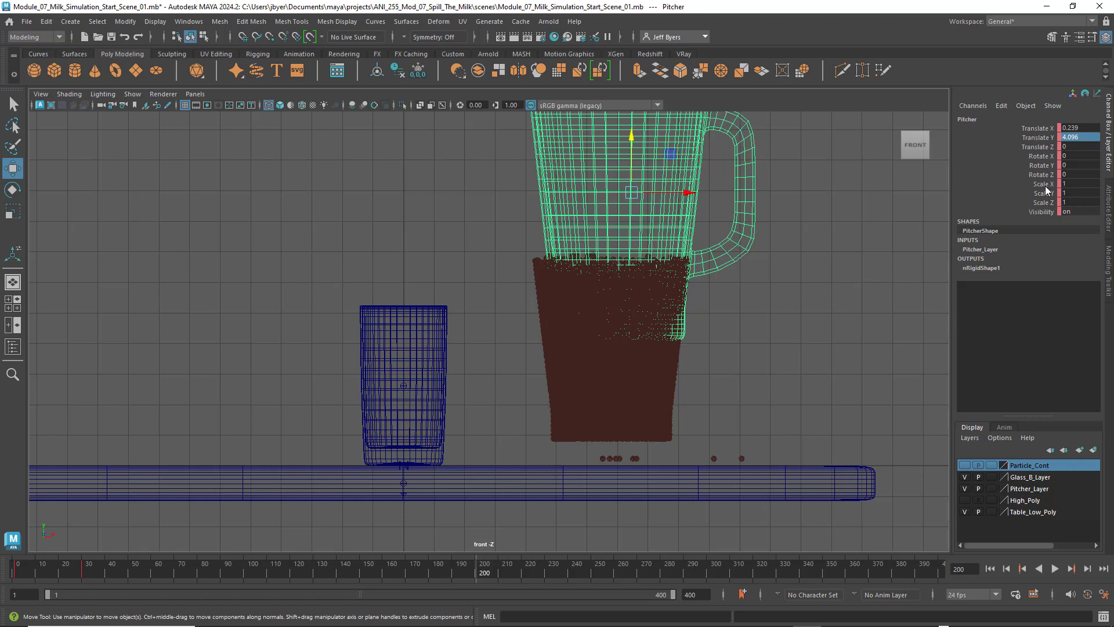
- Set the pitcher's Rotate Z to 71.64 and keyframe the tilted pose at frame 200
{"action": "left_click", "coordinate": [1071, 175]}
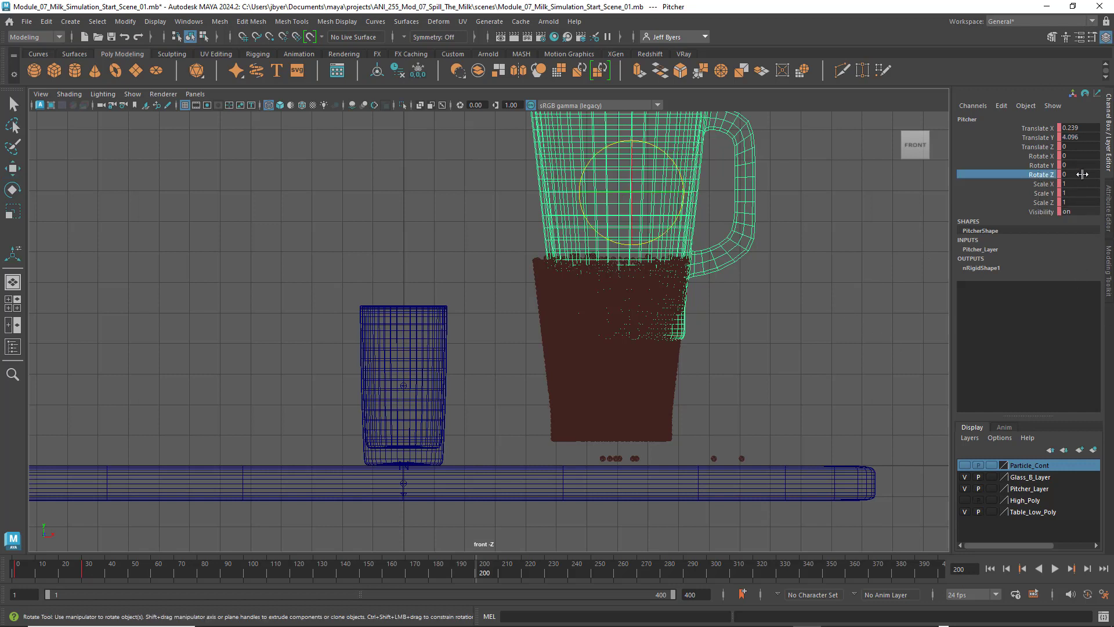
{"action": "left_click", "coordinate": [1073, 175]}
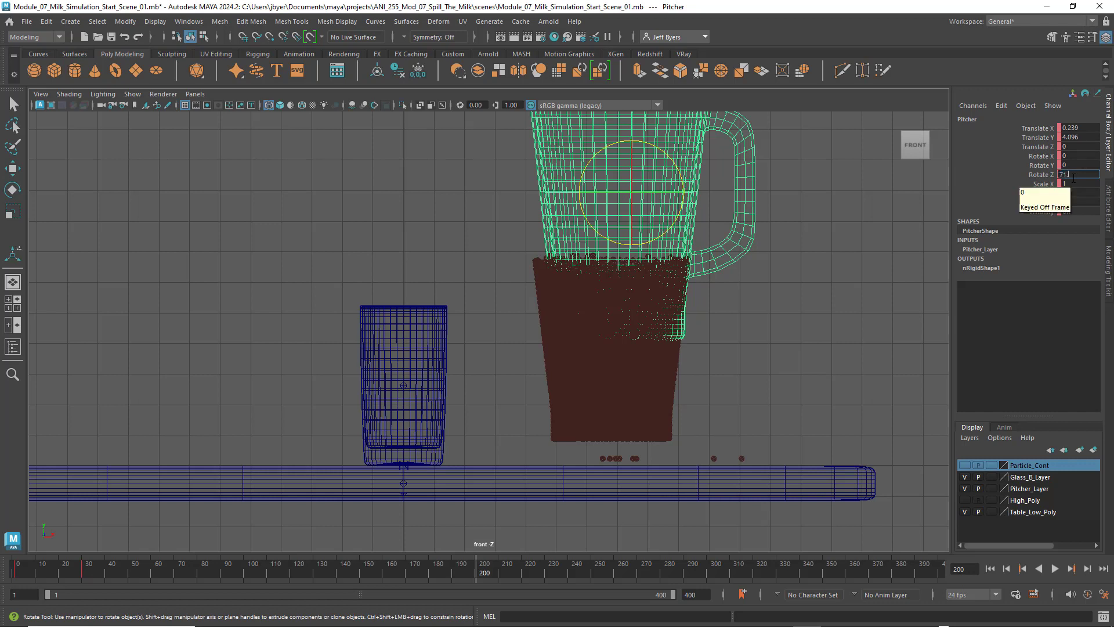
{"action": "key", "text": "Return"}
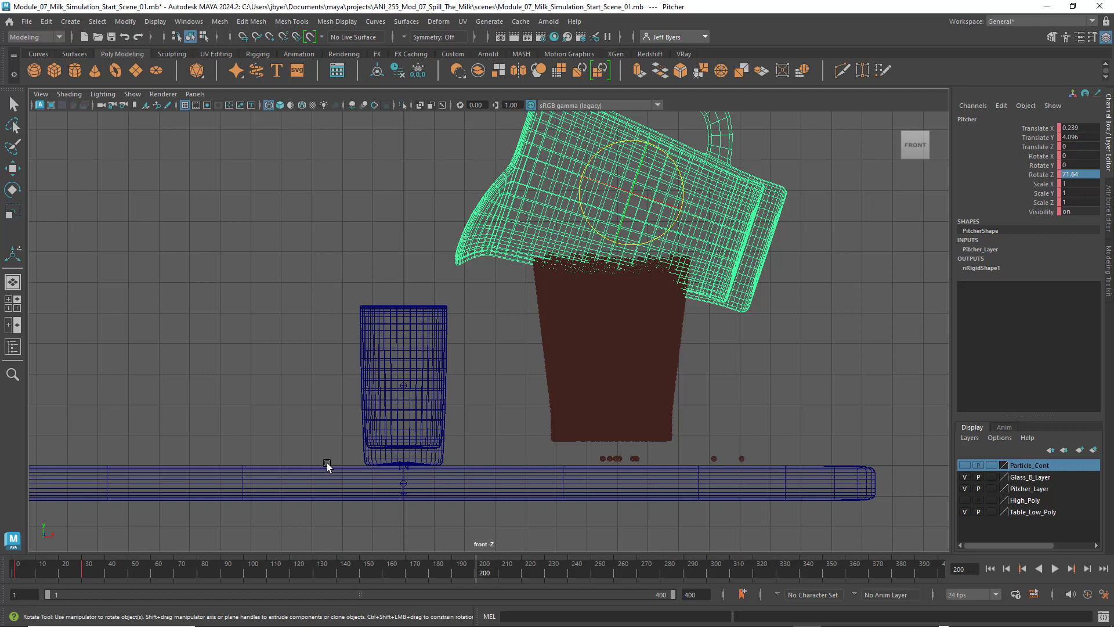
{"action": "key", "text": "s"}
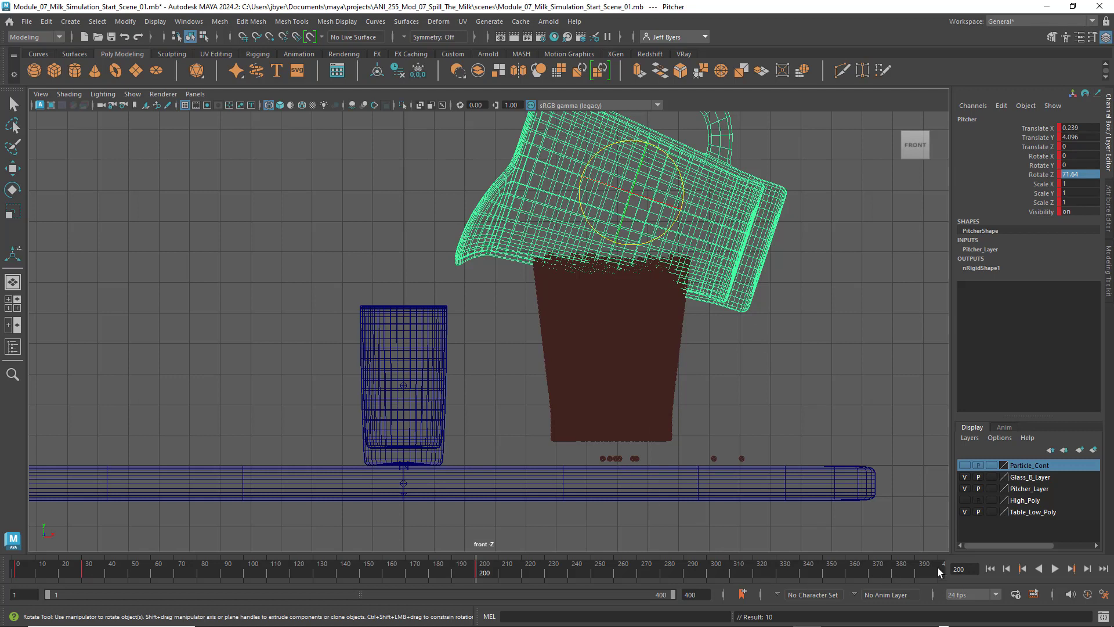
- Go to frame 240 and set the pitcher's Translate X to 1.368 and Translate Y to 4.184
{"action": "left_click_drag", "start_coordinate": [968, 569], "coordinate": [928, 572]}
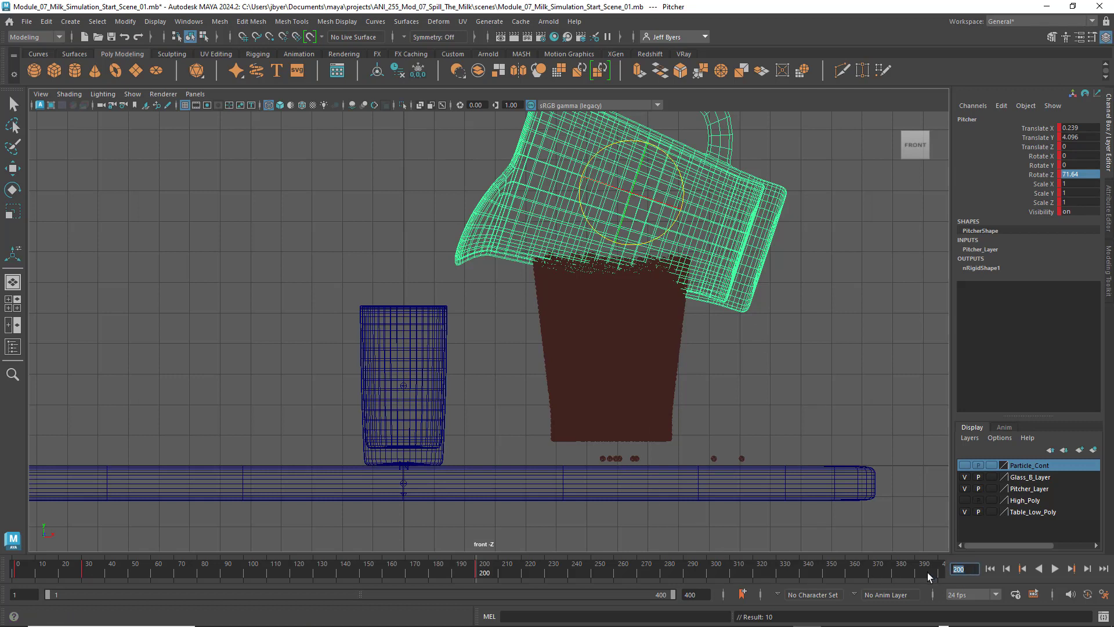
{"action": "type", "text": "240"}
{"action": "key", "text": "Return"}
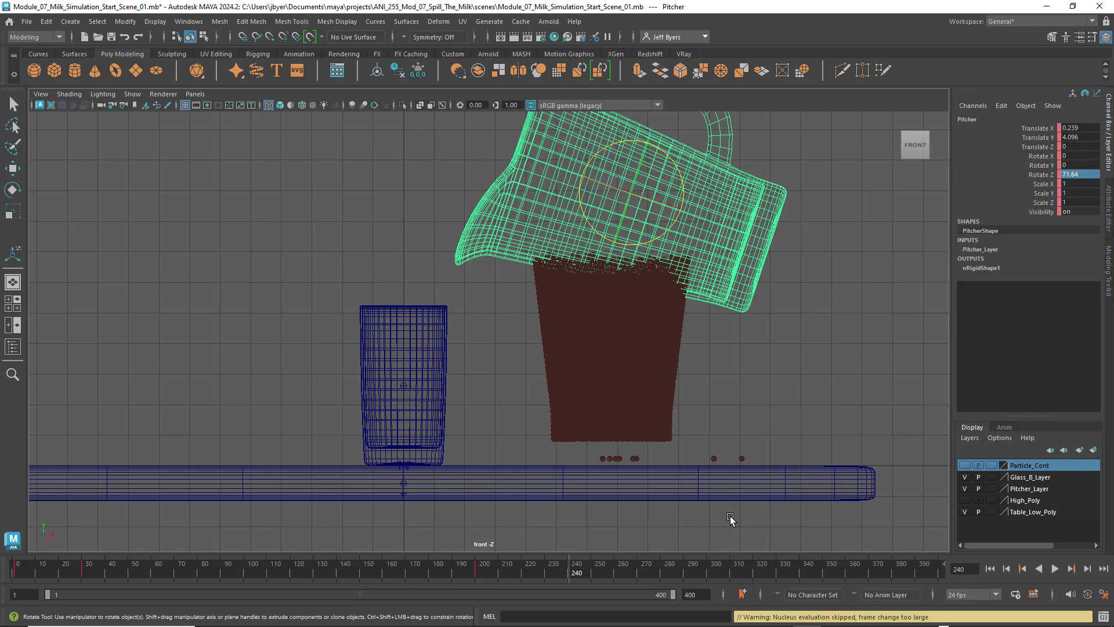
{"action": "double_click", "coordinate": [1077, 127]}
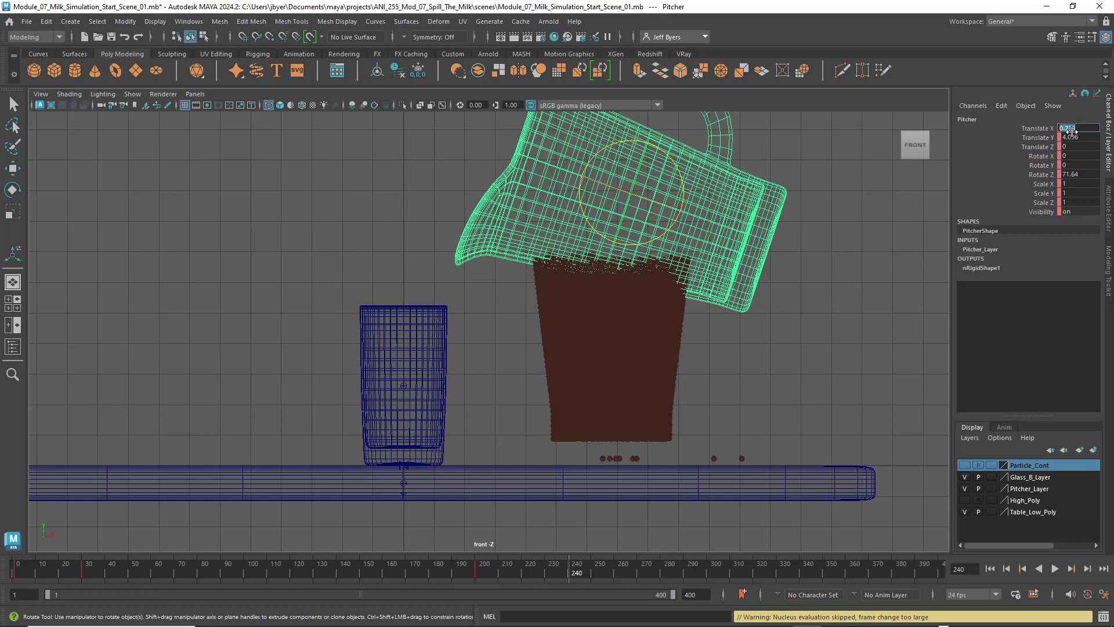
{"action": "type", "text": "1.368"}
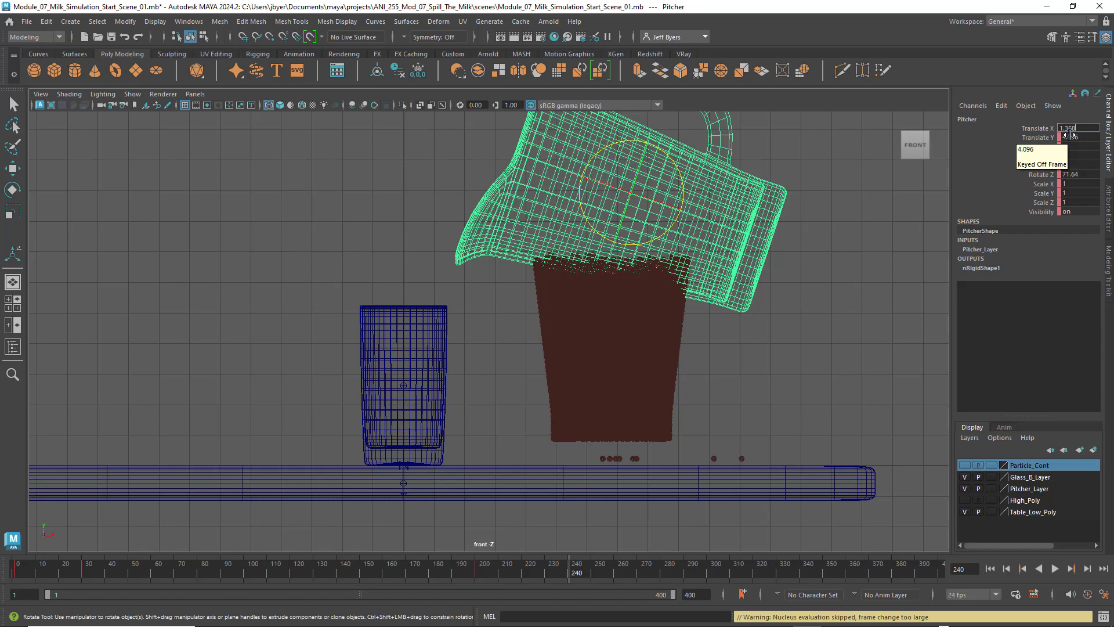
{"action": "key", "text": "Return"}
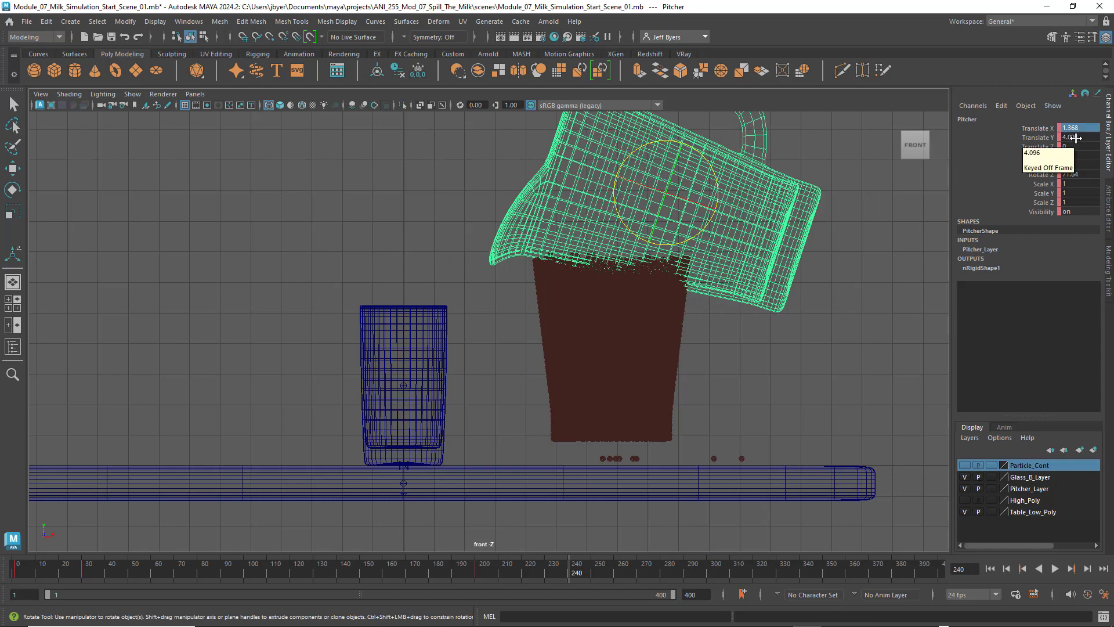
{"action": "double_click", "coordinate": [1076, 138]}
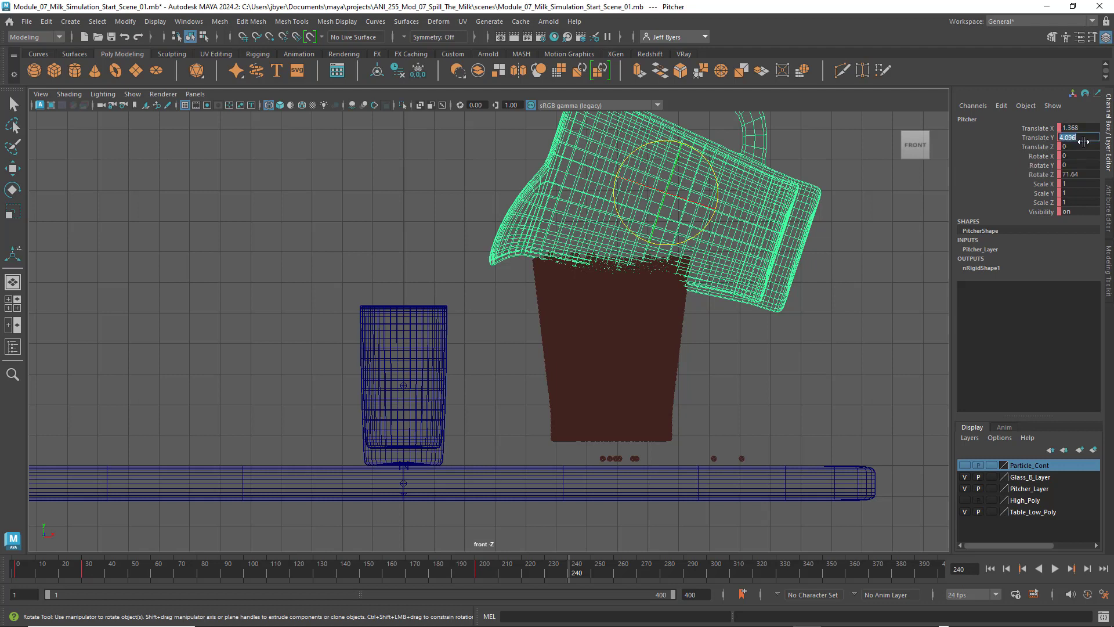
{"action": "type", "text": "4"}
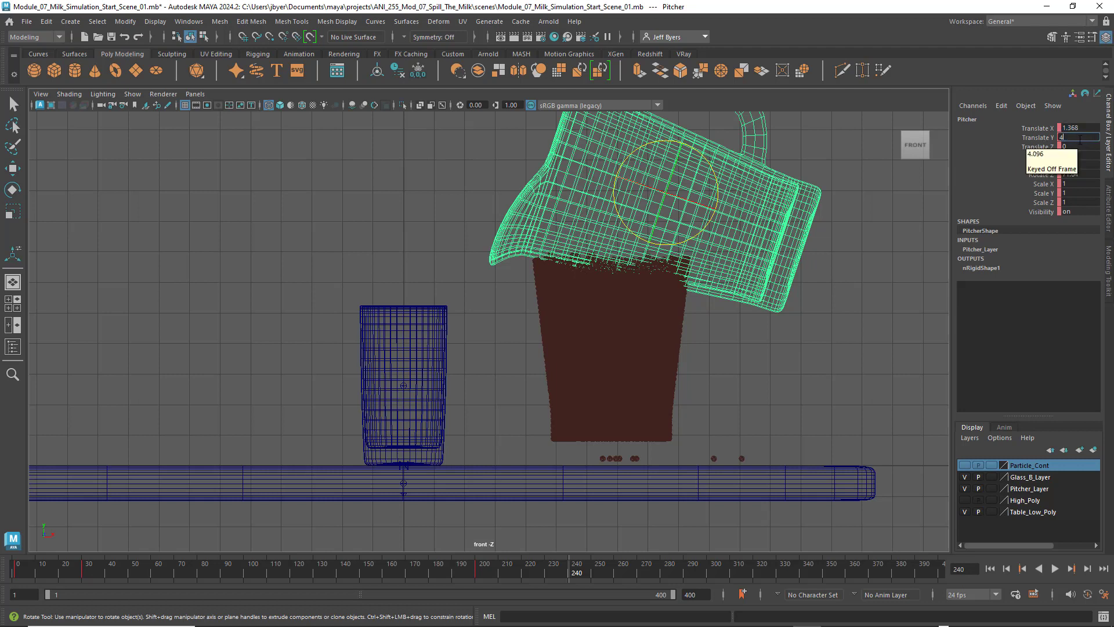
{"action": "type", "text": ".184"}
{"action": "key", "text": "Return"}
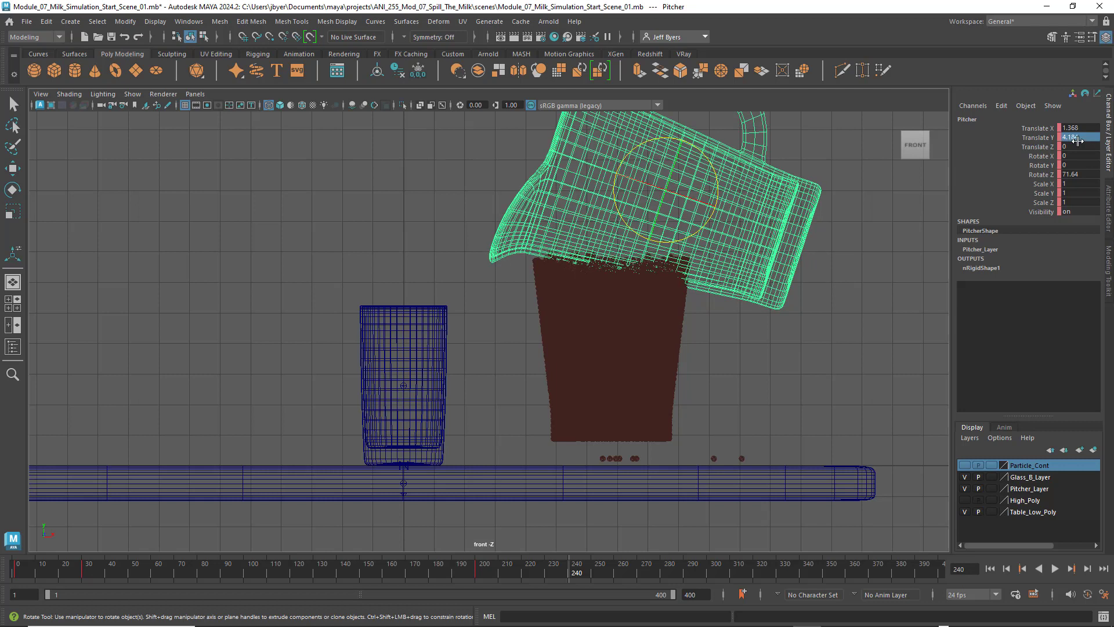
- Set the pitcher's Rotate Z to 49.41 and keyframe the pose at frame 240
{"action": "double_click", "coordinate": [1080, 173]}
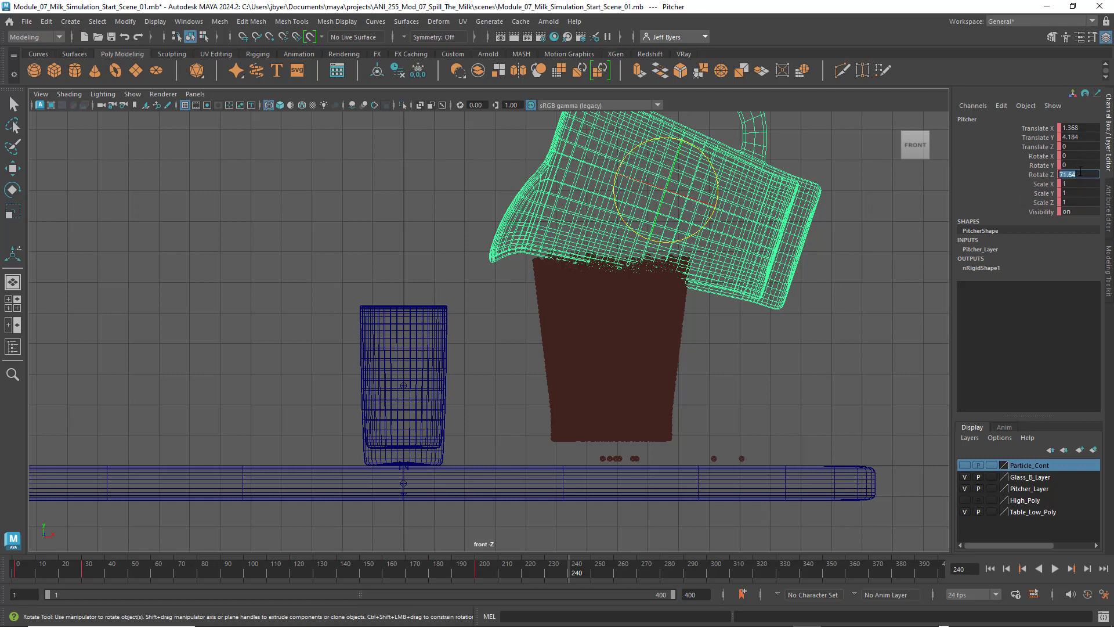
{"action": "type", "text": "49."}
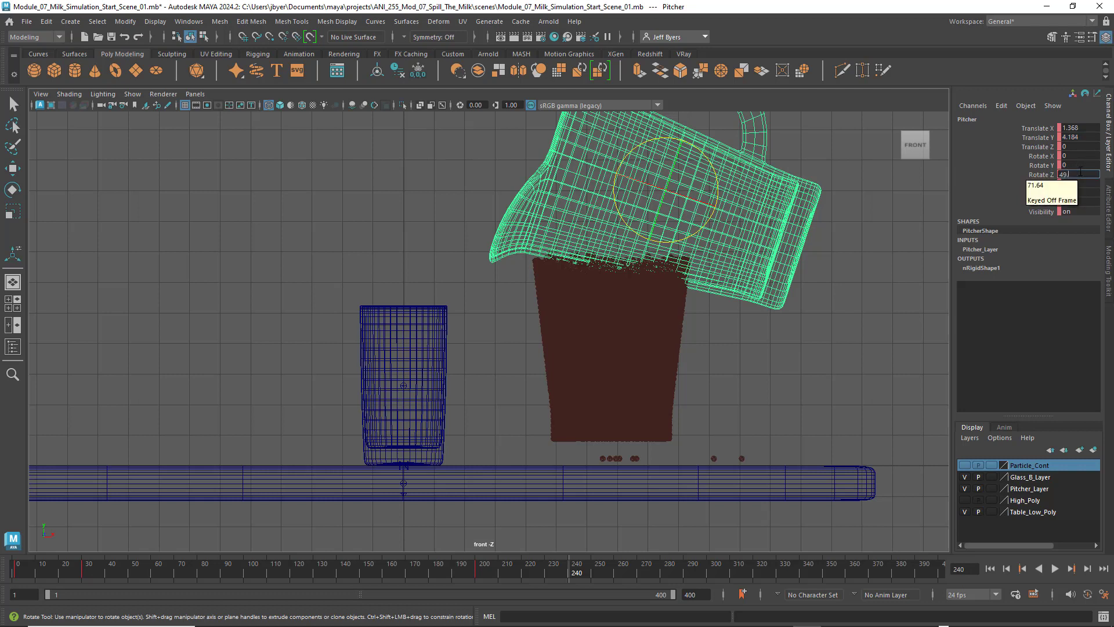
{"action": "type", "text": "41"}
{"action": "key", "text": "Return"}
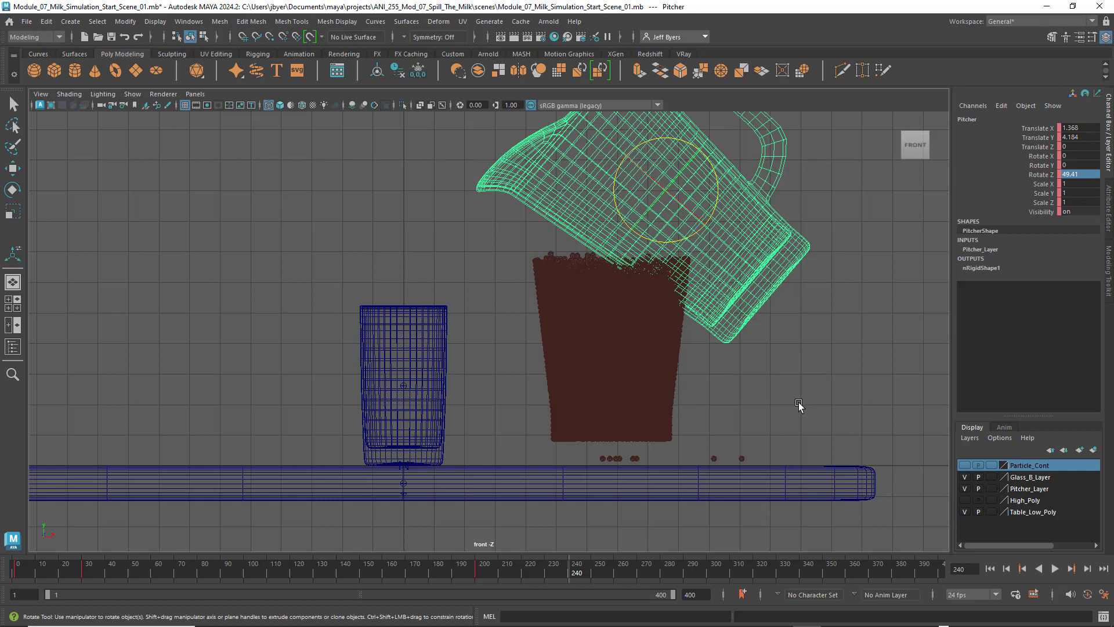
{"action": "key", "text": "s"}
- Go to frame 300 and set the pitcher's Translate X to 0.044
{"action": "left_click", "coordinate": [961, 569]}
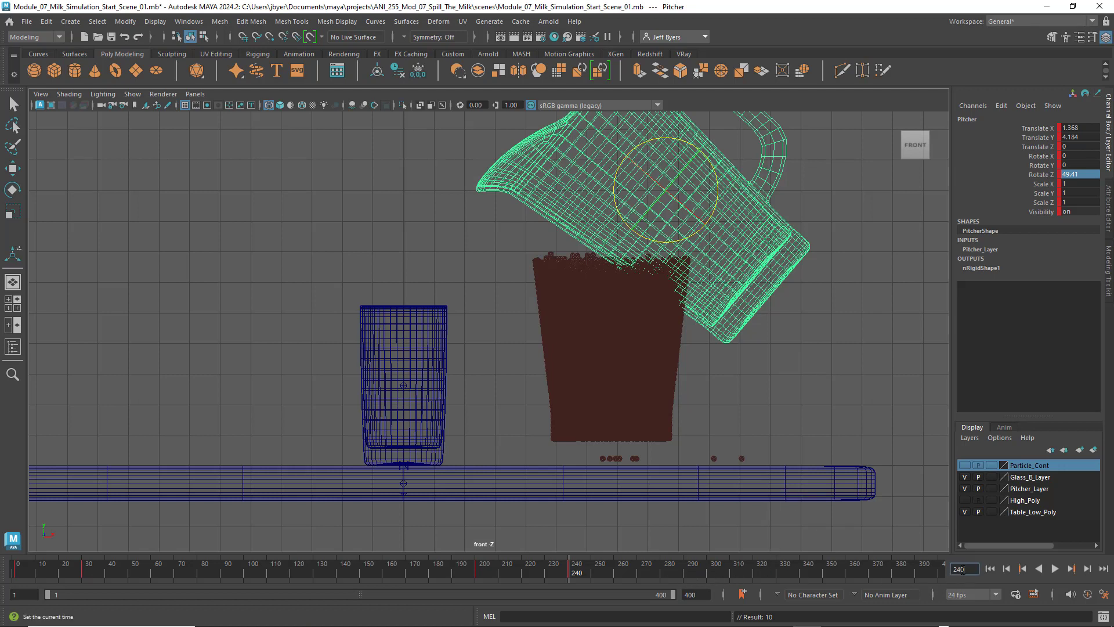
{"action": "type", "text": "300"}
{"action": "key", "text": "Return"}
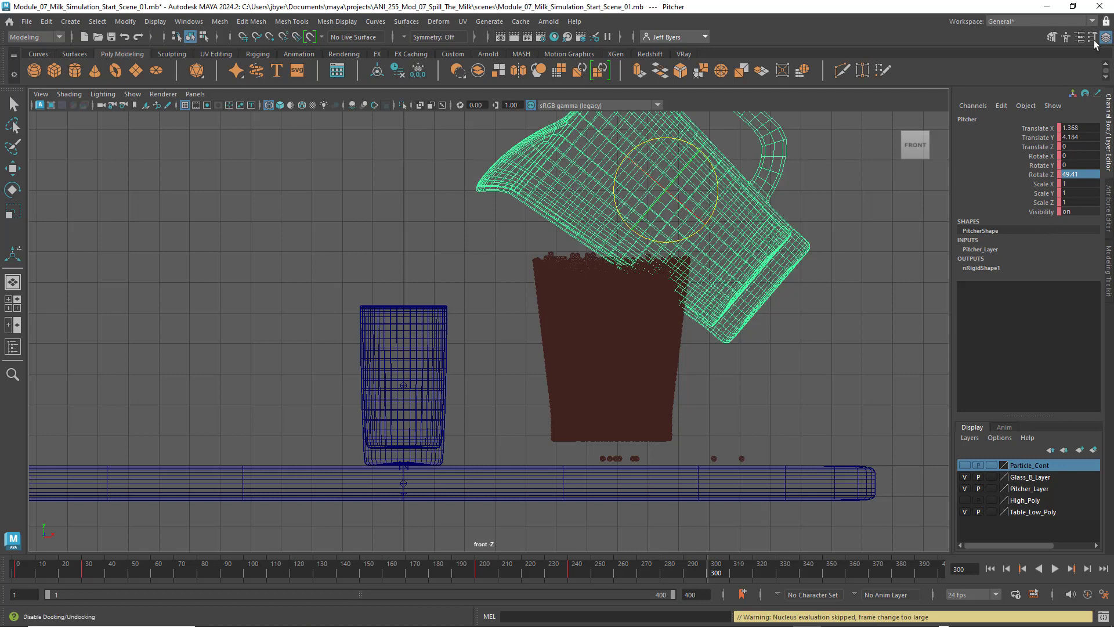
{"action": "left_click", "coordinate": [1080, 127]}
{"action": "double_click", "coordinate": [1085, 127]}
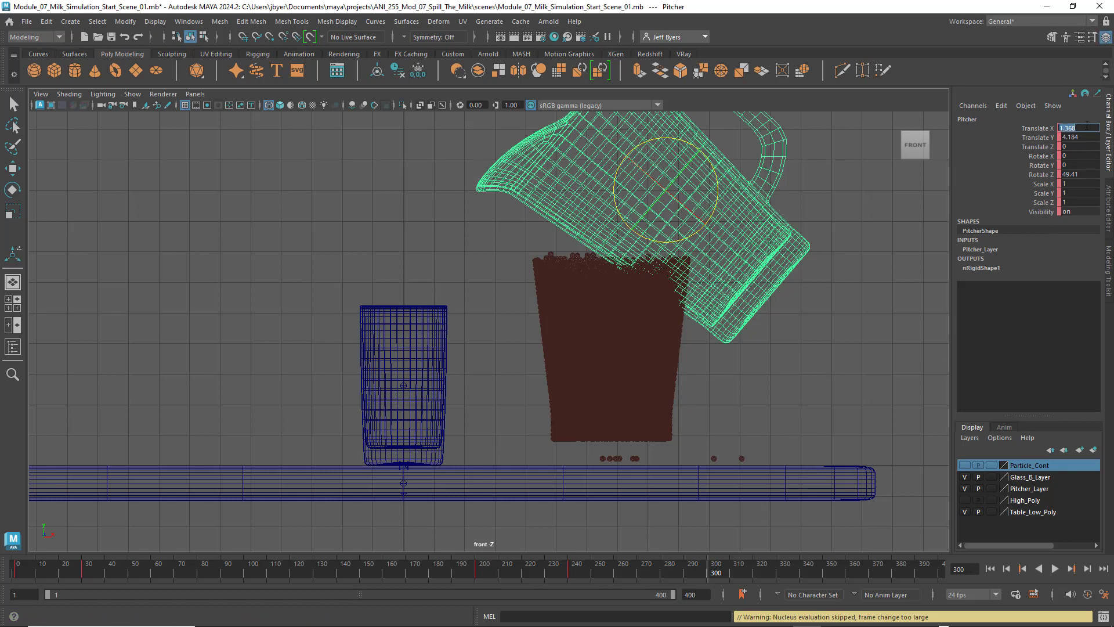
{"action": "key", "text": "BackSpace"}
{"action": "type", "text": "0"}
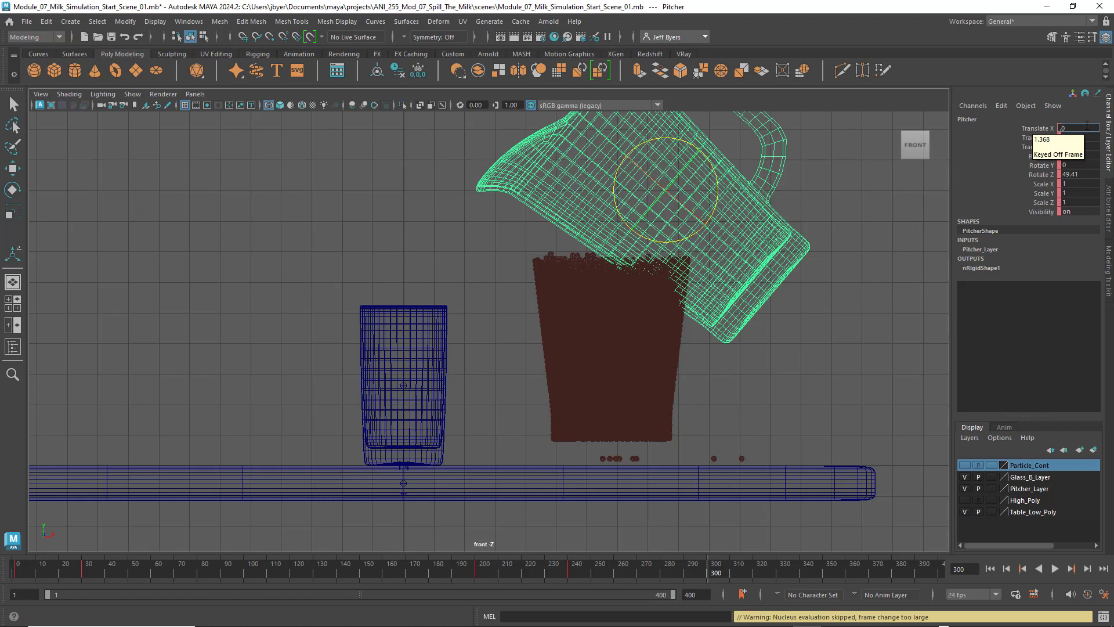
{"action": "type", "text": ".044"}
{"action": "key", "text": "Return"}
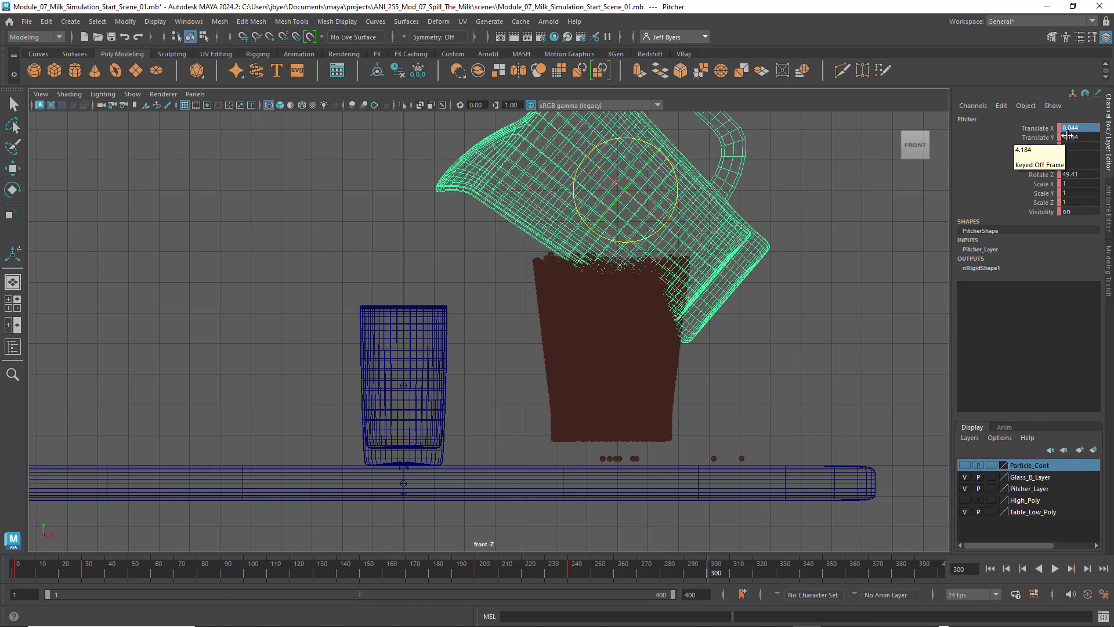
- Enter 4.184 as the pitcher's Translate Y and keyframe the pose at frame 300
{"action": "double_click", "coordinate": [1071, 137]}
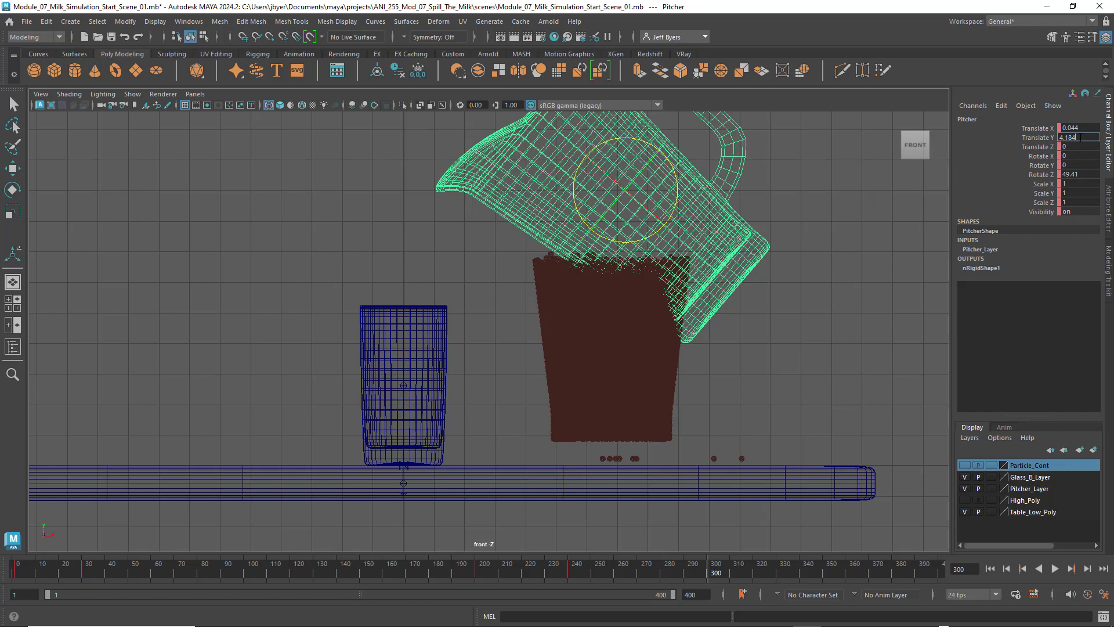
{"action": "key", "text": "Return"}
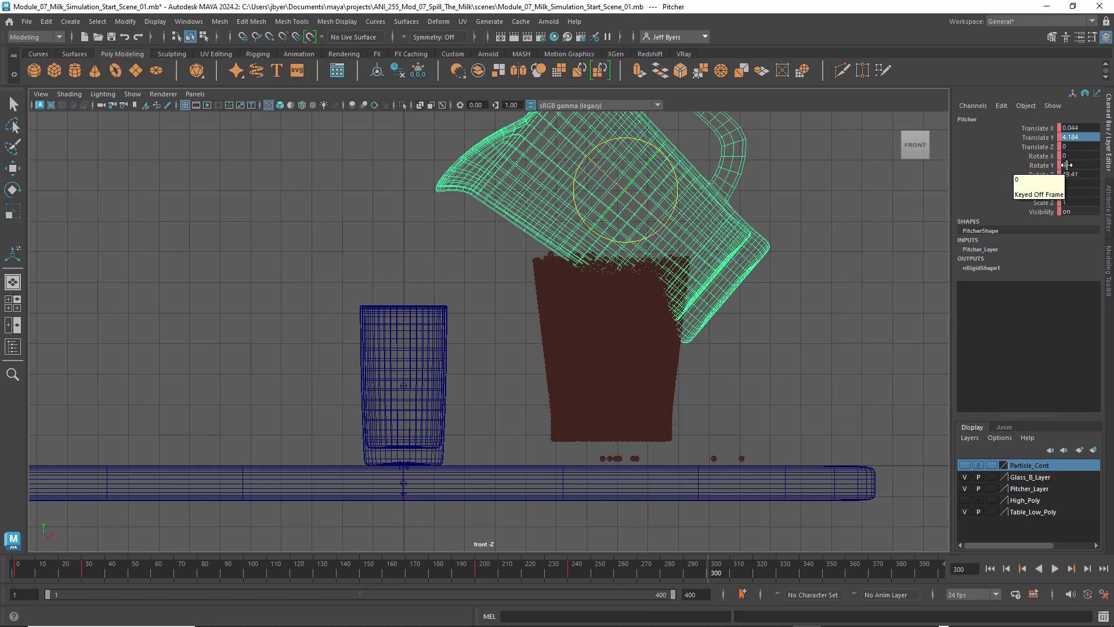
{"action": "key", "text": "s"}
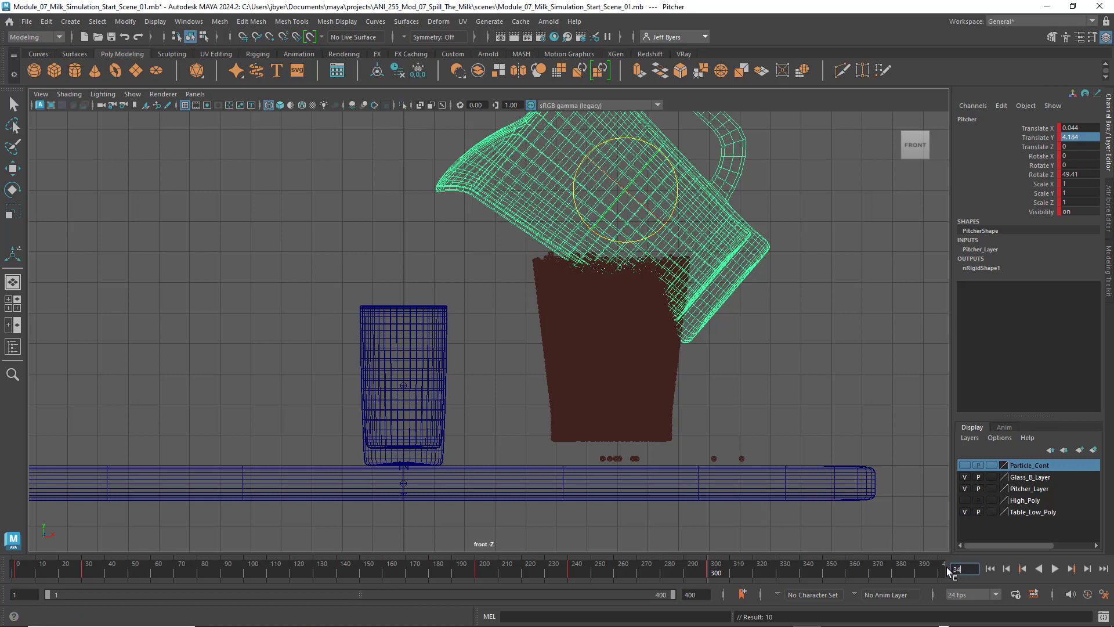
- Go to frame 340, set all the pitcher's Translate and Rotate values to 0, and keyframe this resting pose
{"action": "type", "text": "0"}
{"action": "key", "text": "Return"}
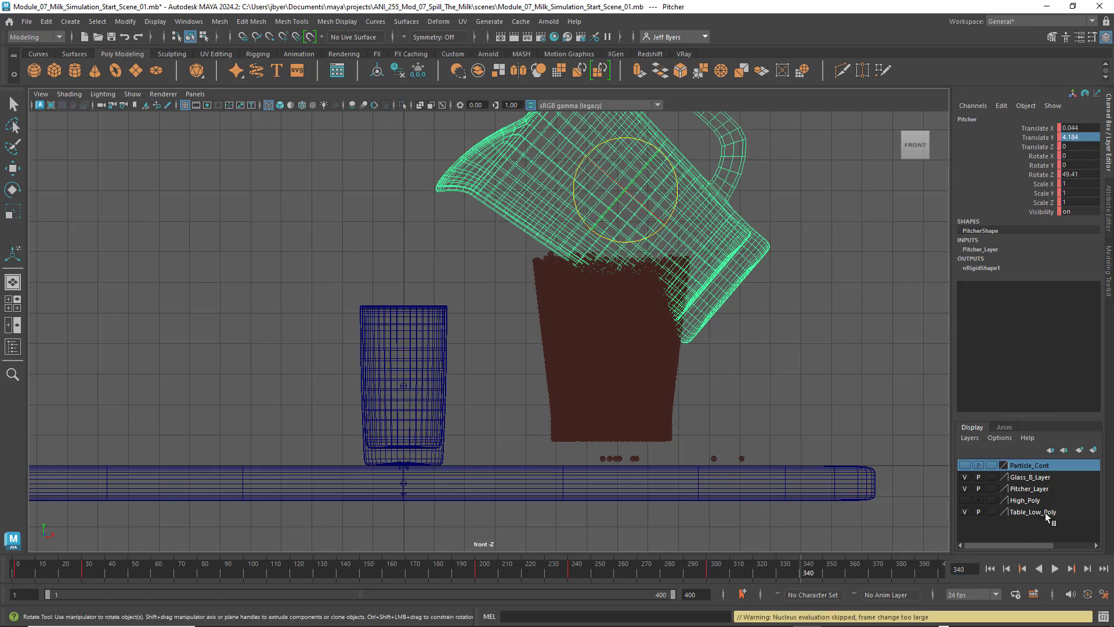
{"action": "left_click_drag", "start_coordinate": [1080, 127], "coordinate": [1080, 177]}
{"action": "type", "text": "0"}
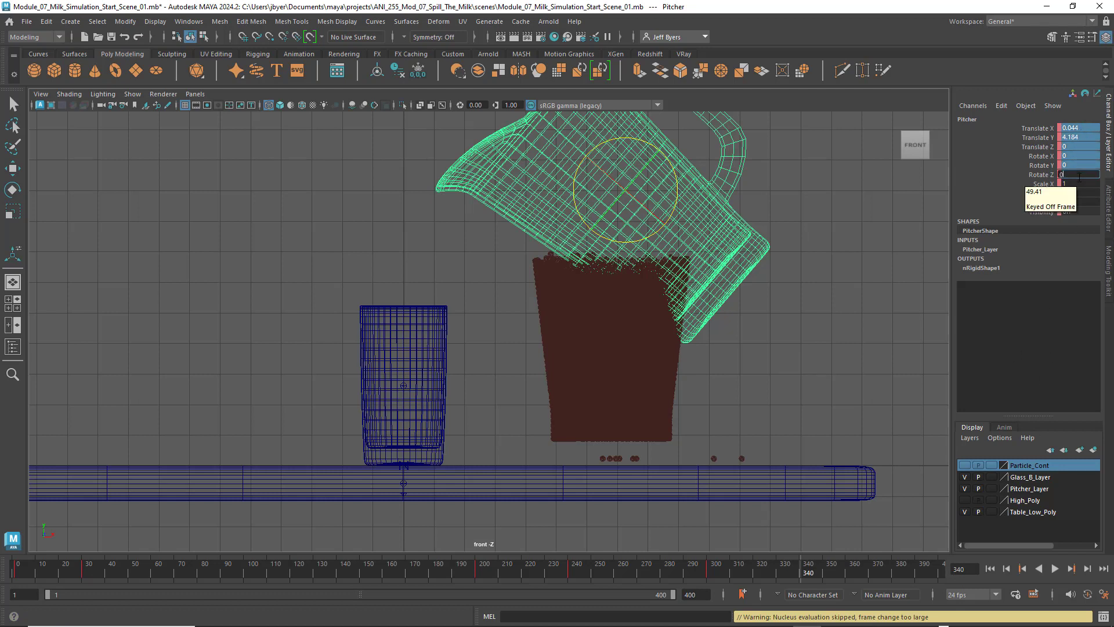
{"action": "key", "text": "Return"}
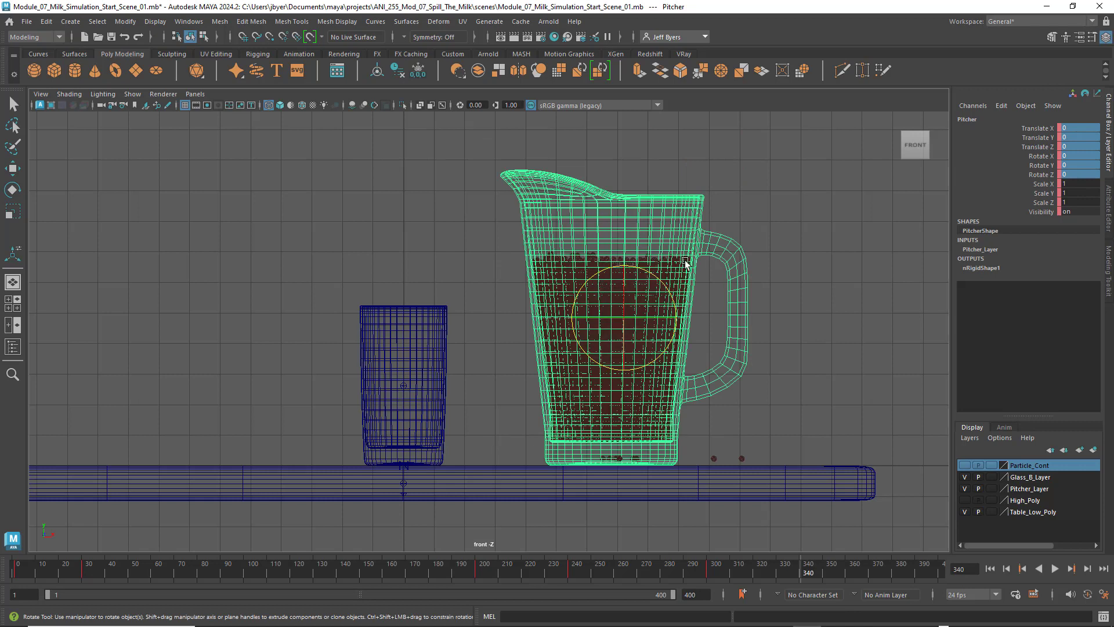
{"action": "key", "text": "s"}
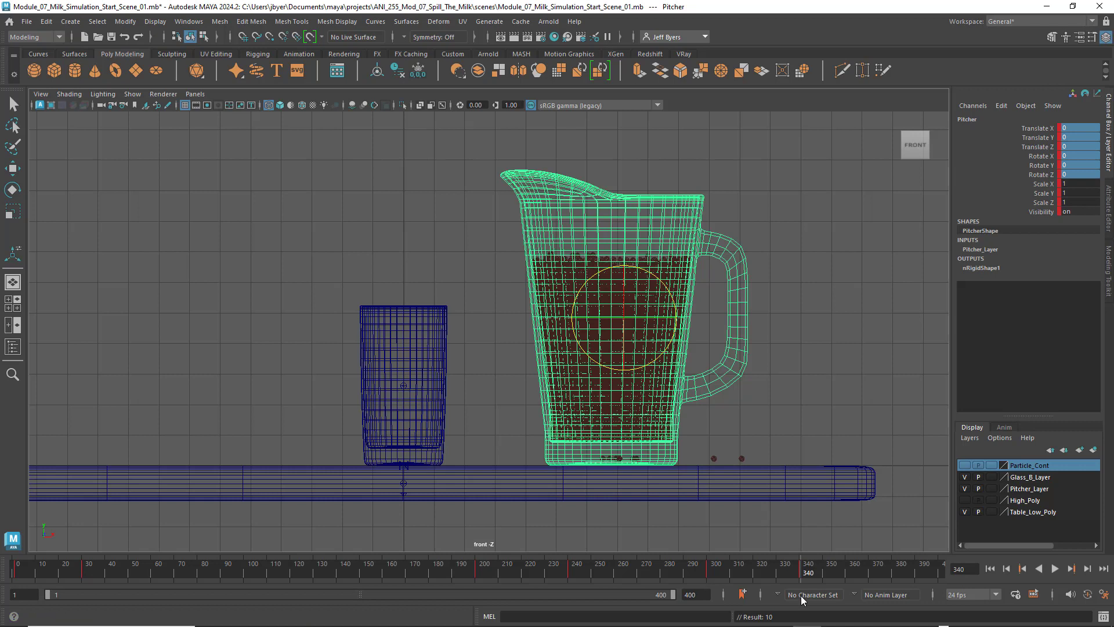
- Return to frame 1, open the Outliner and move it clear of the pitcher and the channel values
{"action": "key", "text": "alt+shift+v"}
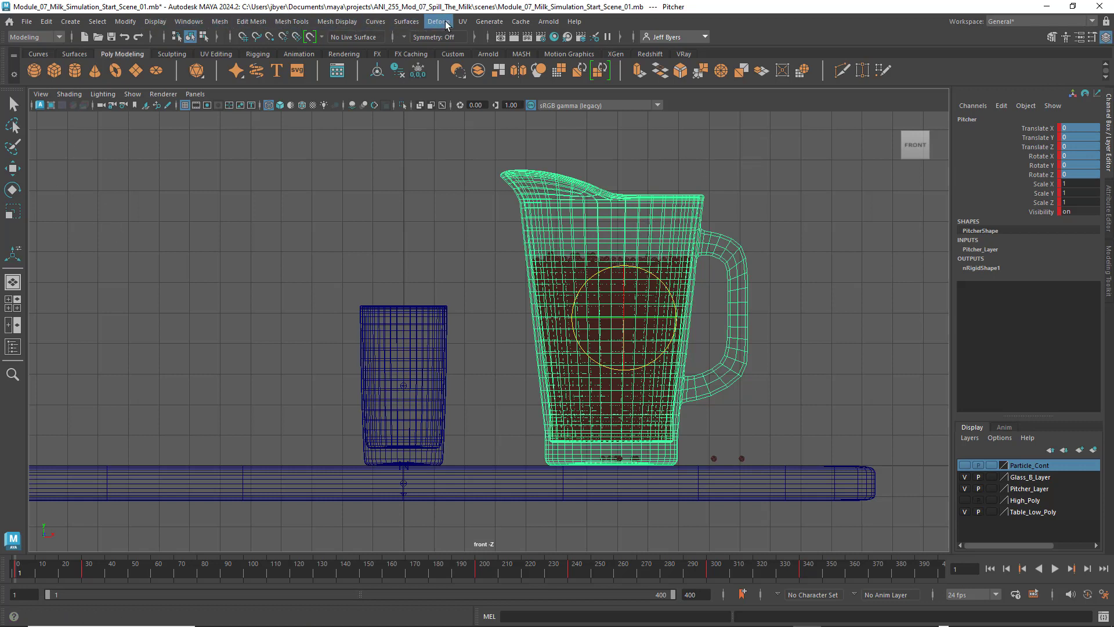
{"action": "left_click", "coordinate": [188, 23]}
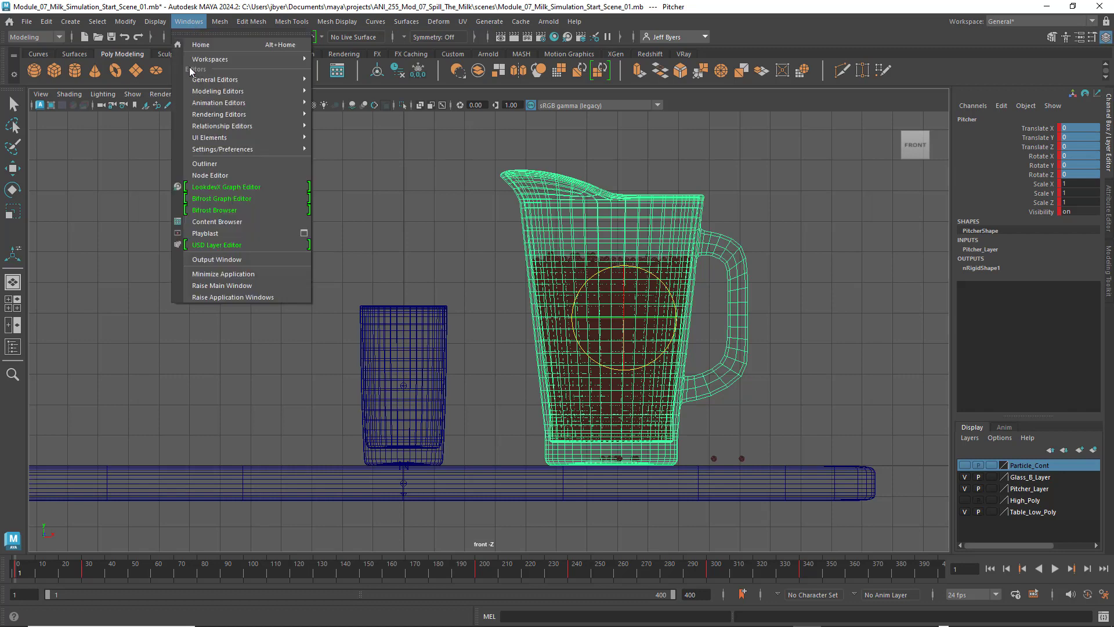
{"action": "left_click", "coordinate": [202, 165]}
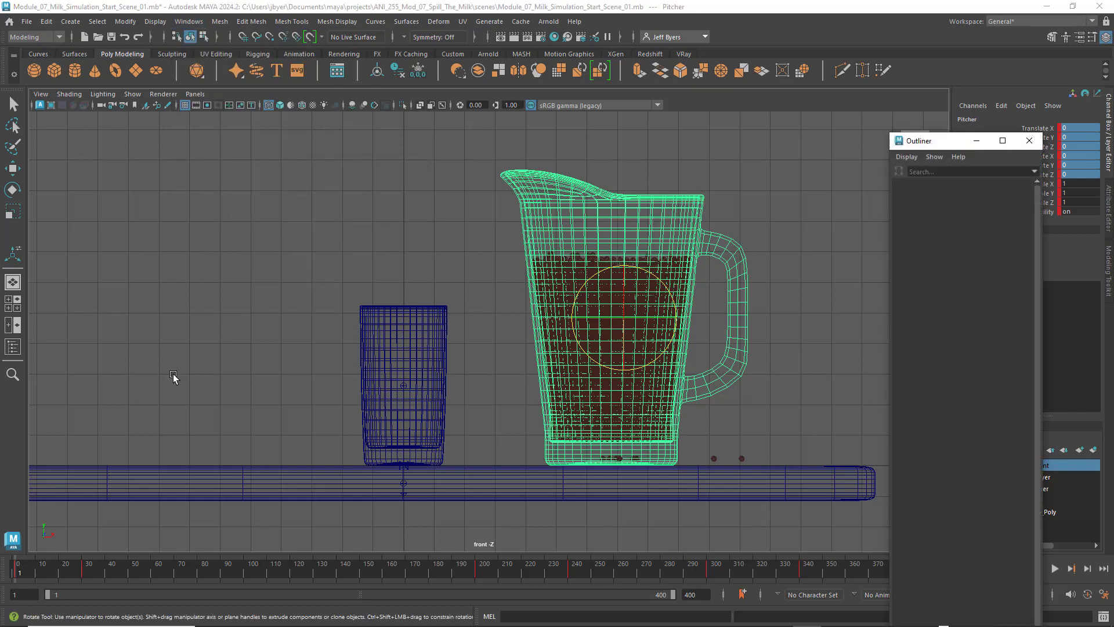
{"action": "left_click_drag", "start_coordinate": [945, 137], "coordinate": [857, 150]}
{"action": "left_click_drag", "start_coordinate": [785, 152], "coordinate": [132, 149]}
{"action": "left_click", "coordinate": [235, 227]}
{"action": "left_click", "coordinate": [215, 150]}
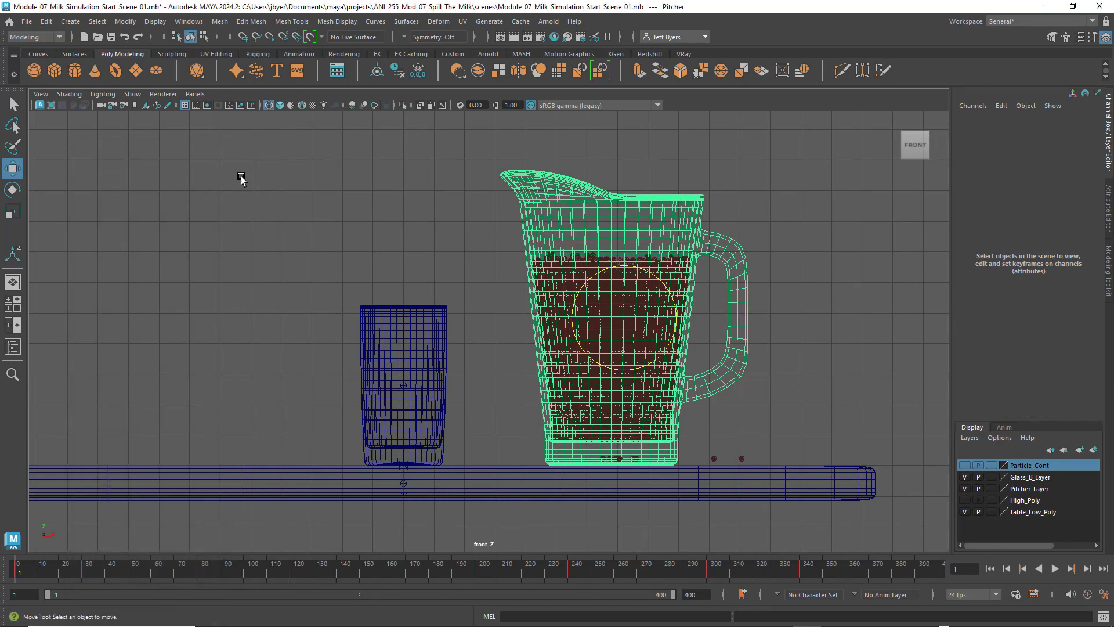
{"action": "left_click", "coordinate": [544, 200]}
{"action": "left_click", "coordinate": [462, 179]}
{"action": "left_click", "coordinate": [528, 185]}
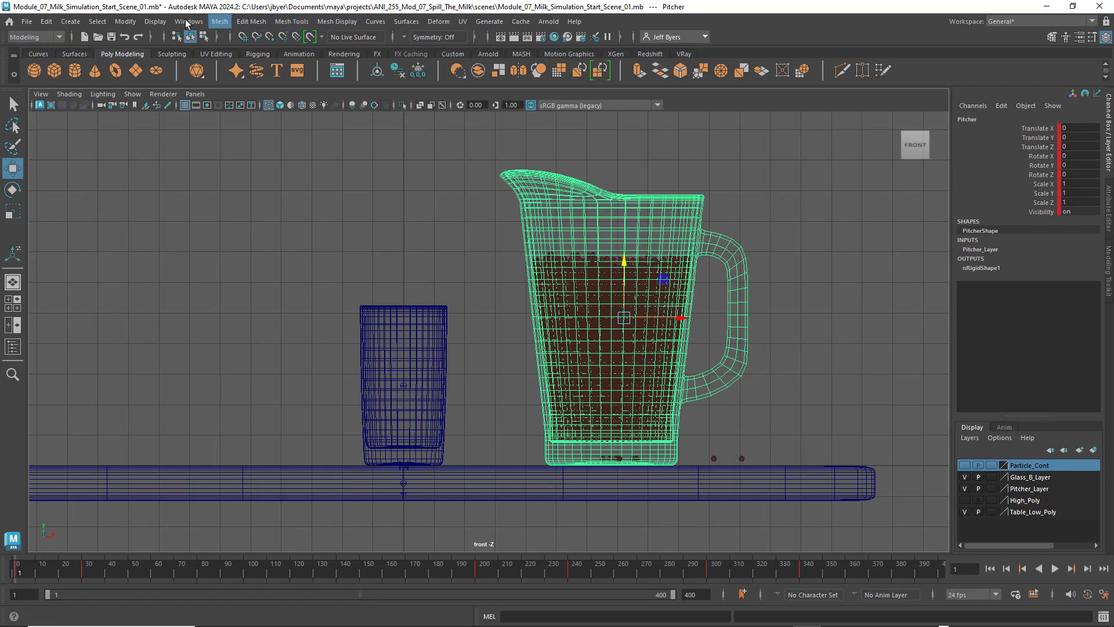
- Select nParticle1 in the Outliner, and minimize the Outliner window
{"action": "left_click", "coordinate": [189, 21]}
{"action": "left_click", "coordinate": [212, 165]}
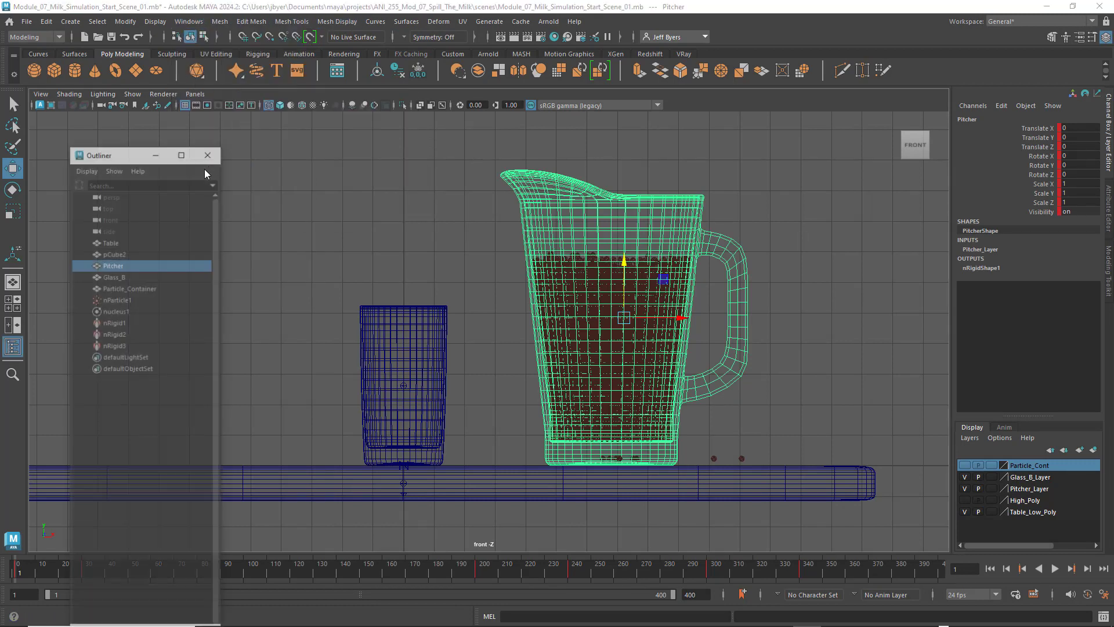
{"action": "left_click", "coordinate": [117, 297]}
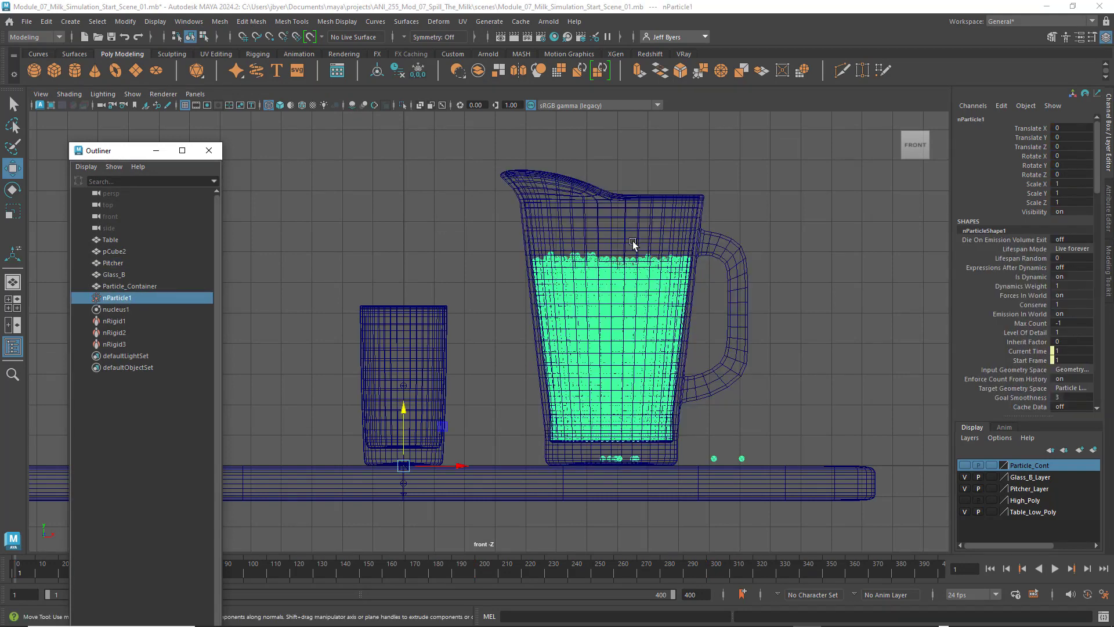
{"action": "left_click", "coordinate": [155, 150]}
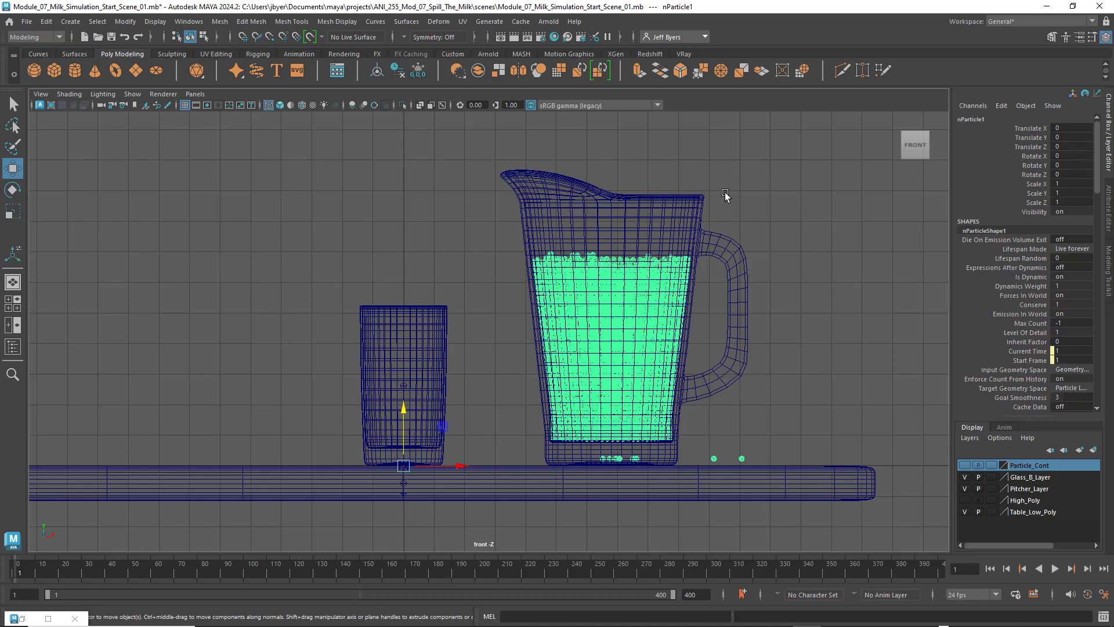
- Create a new nObject nCache for the selected nParticles, replacing the existing cache file
{"action": "key", "text": "space"}
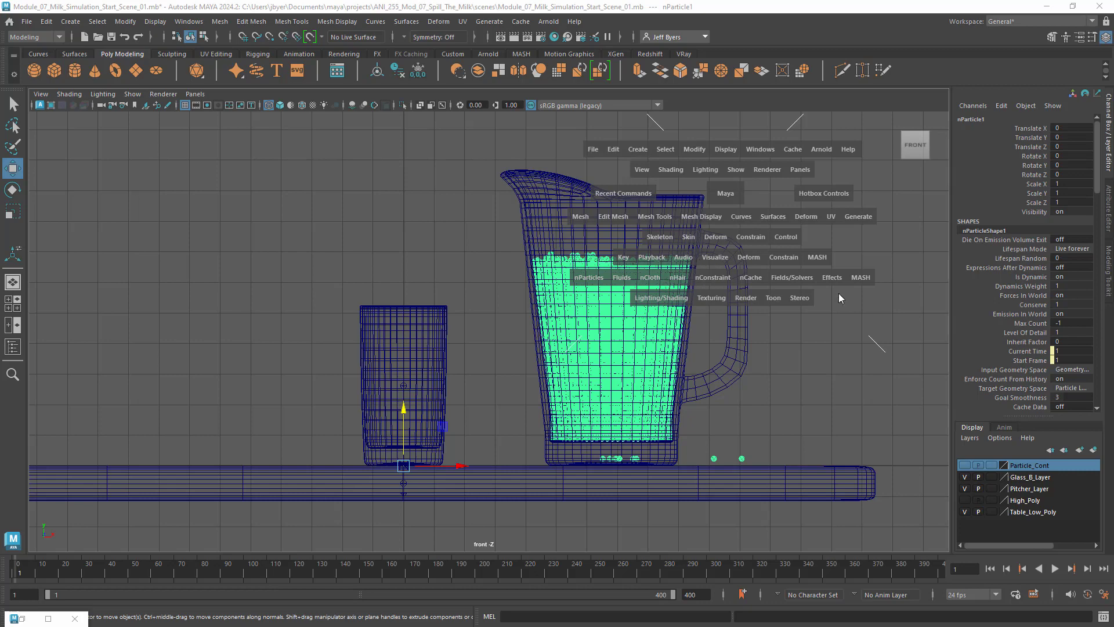
{"action": "left_click", "coordinate": [749, 279]}
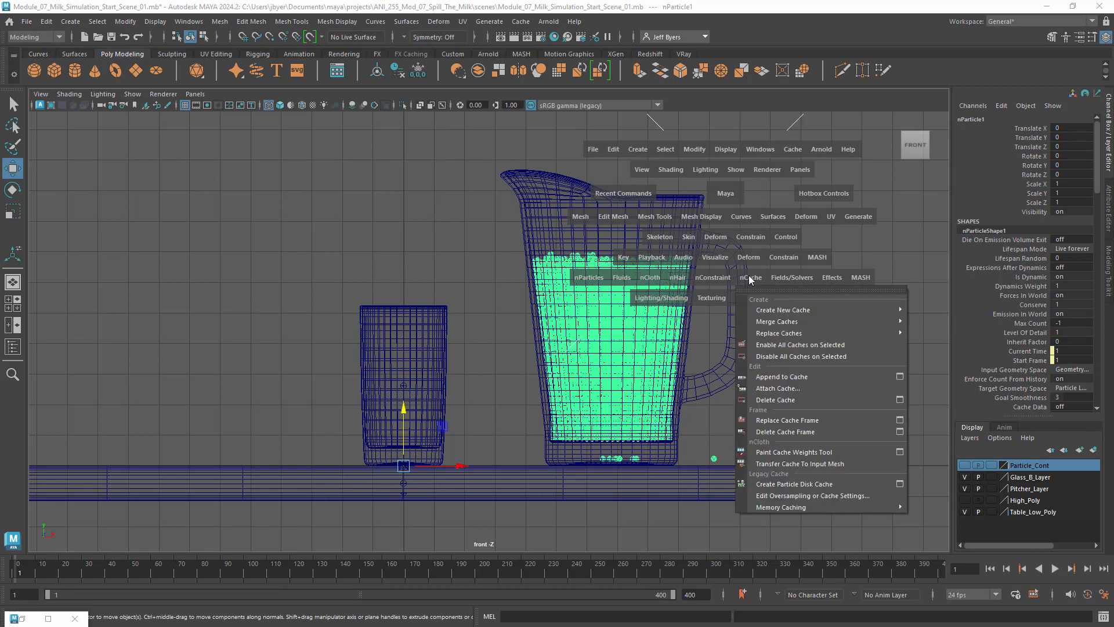
{"action": "mouse_move", "coordinate": [891, 310]}
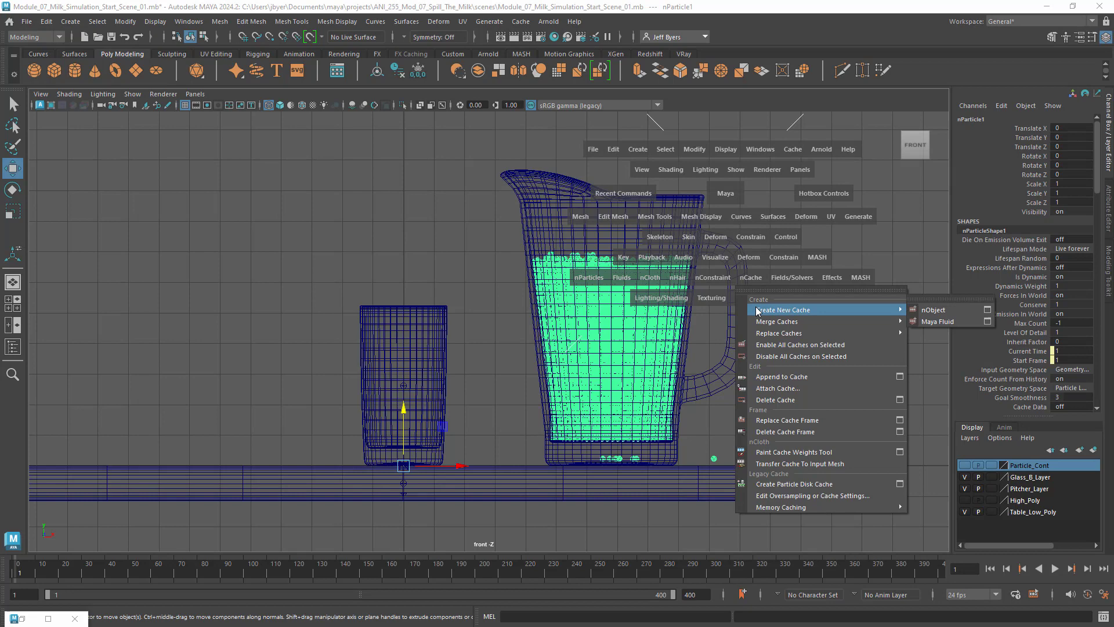
{"action": "left_click", "coordinate": [934, 310]}
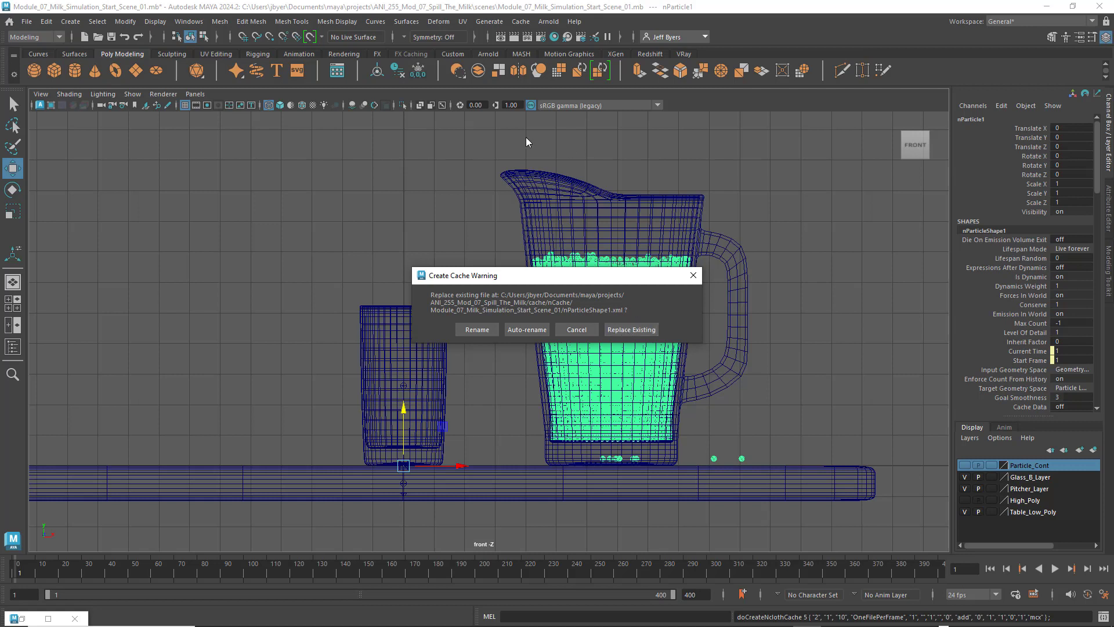
{"action": "left_click", "coordinate": [627, 329]}
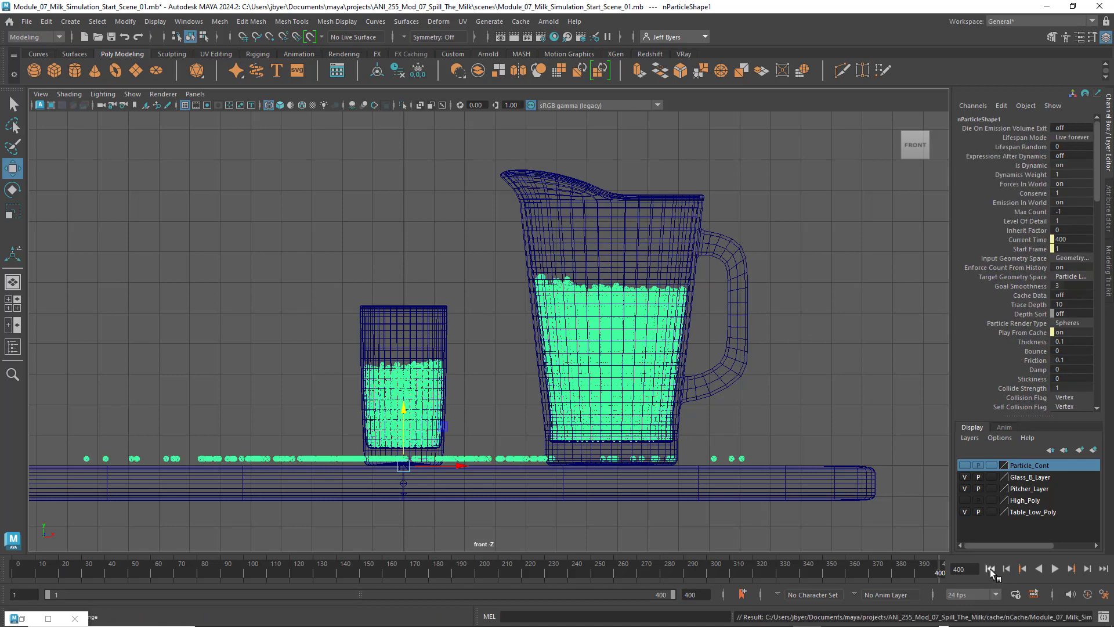
- Play the cached pouring simulation from the first frame to review it
{"action": "left_click", "coordinate": [991, 569]}
{"action": "left_click", "coordinate": [1055, 569]}
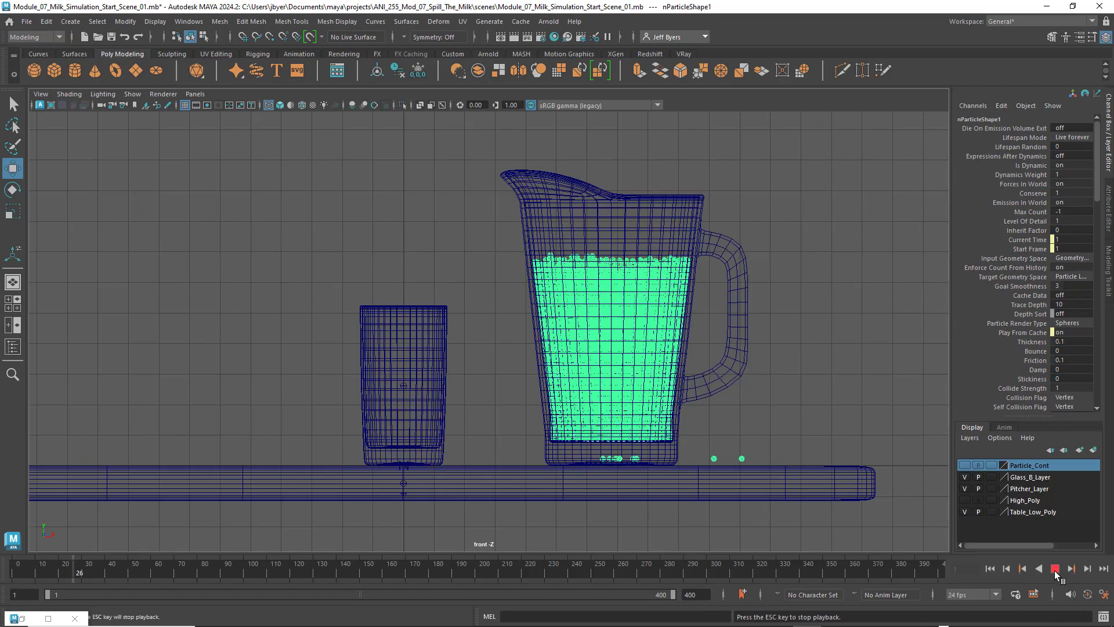